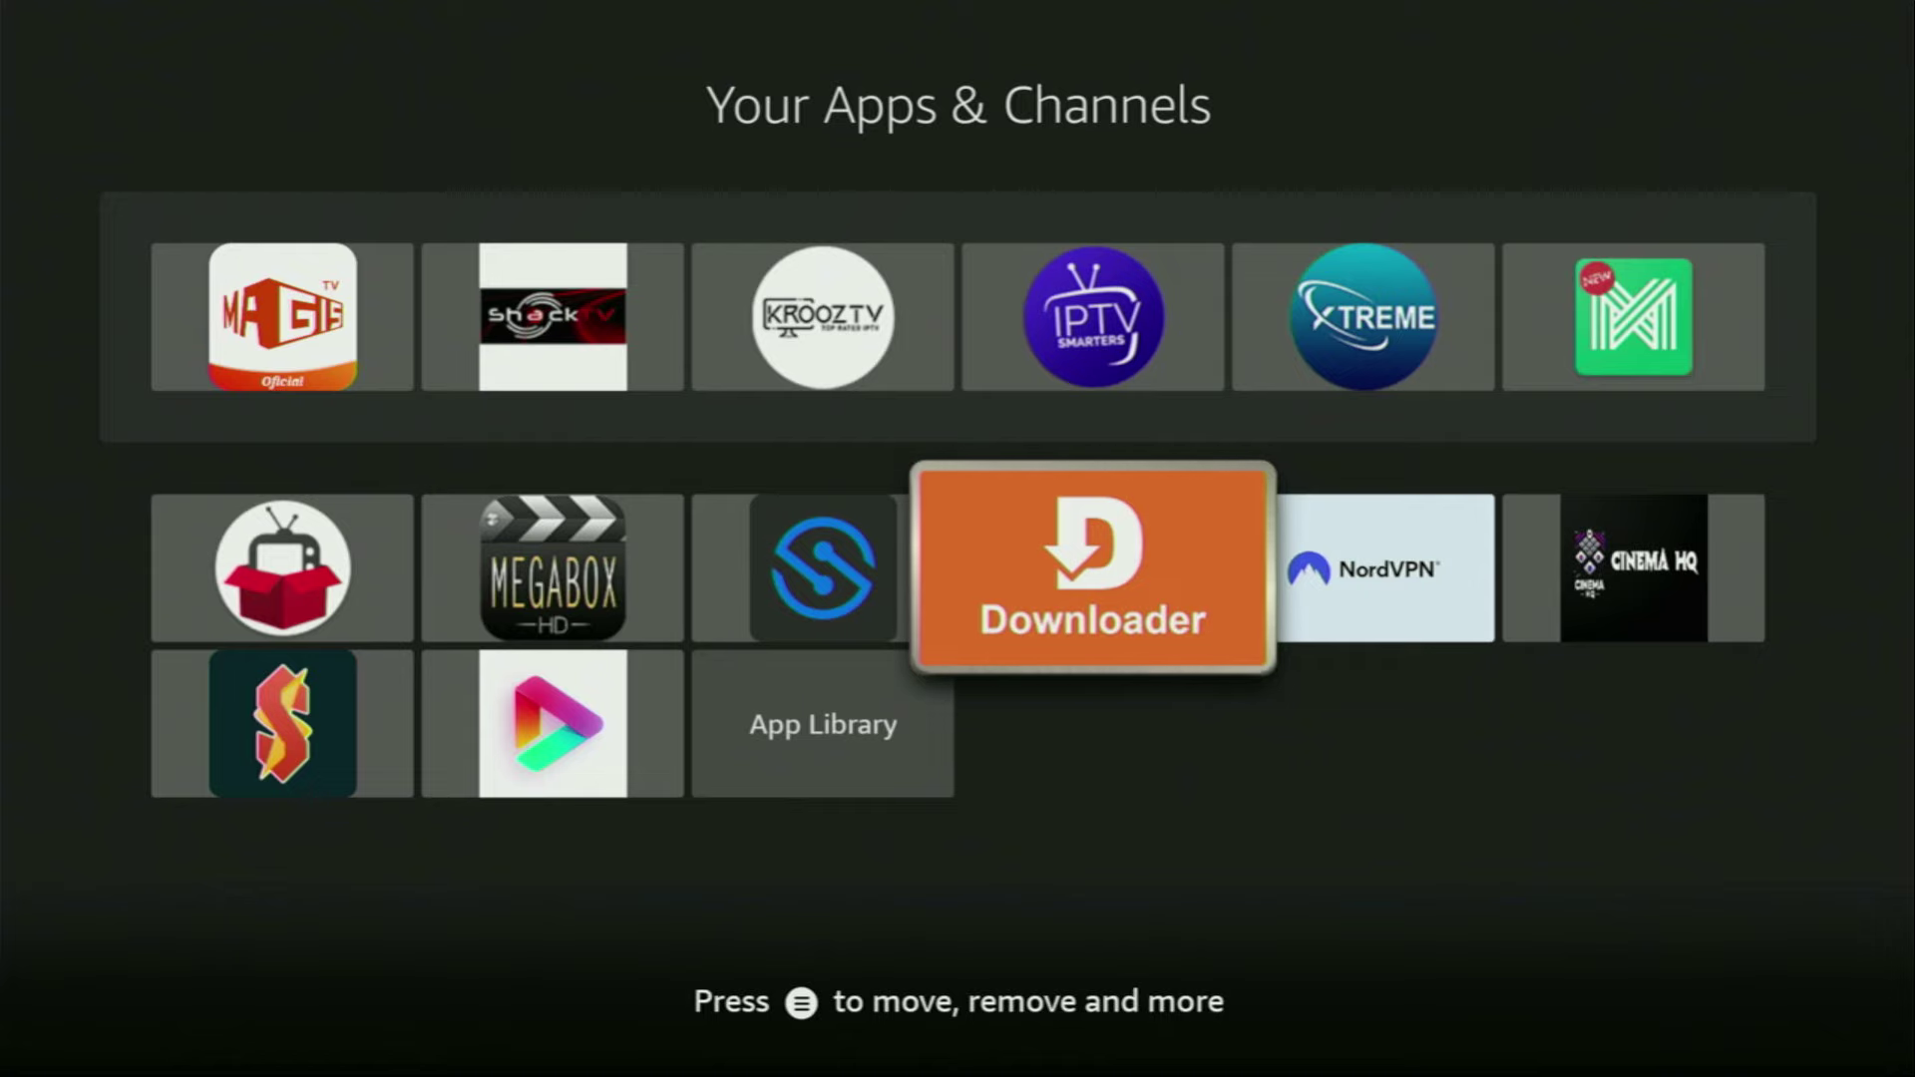
# - Search for 'Do' and pick the Downloader suggestion to list Downloader, MX Player and similar apps
pyautogui.press('Home')
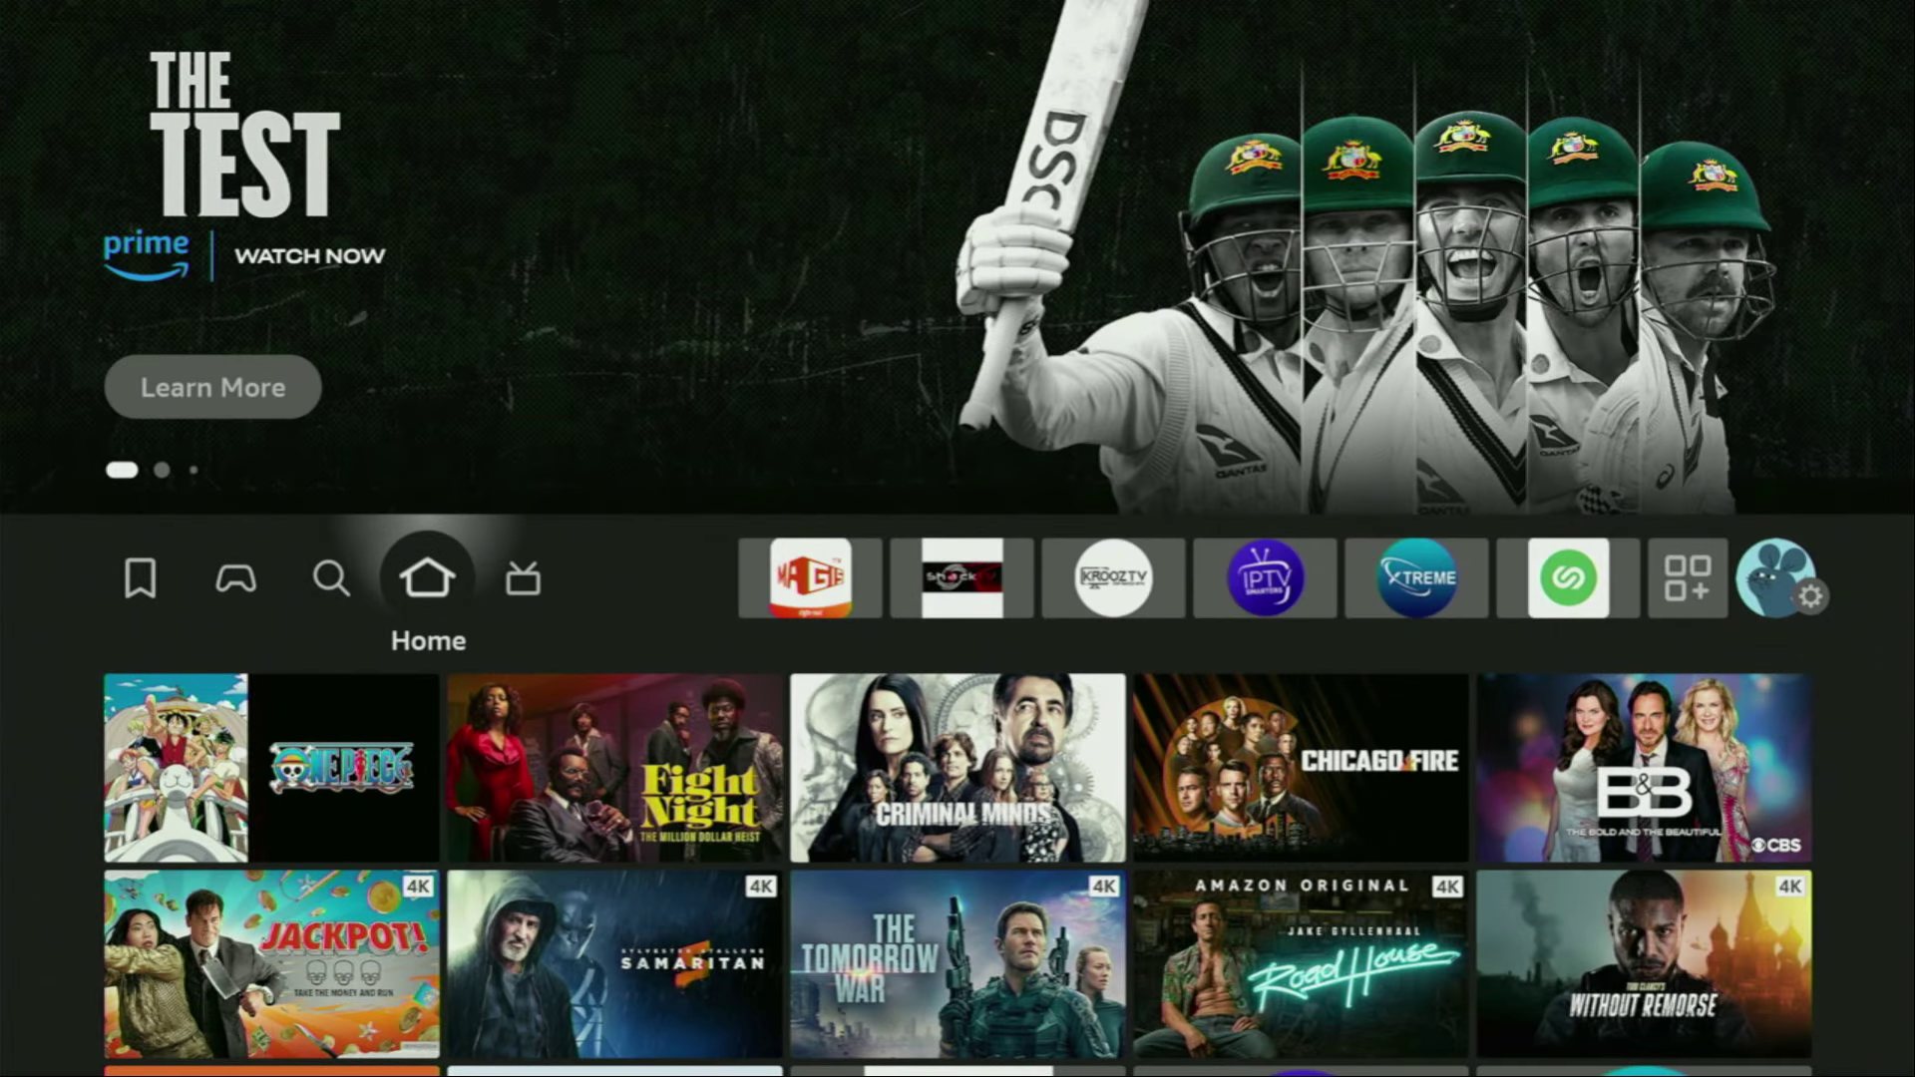
pyautogui.press('Left')
pyautogui.press('Down')
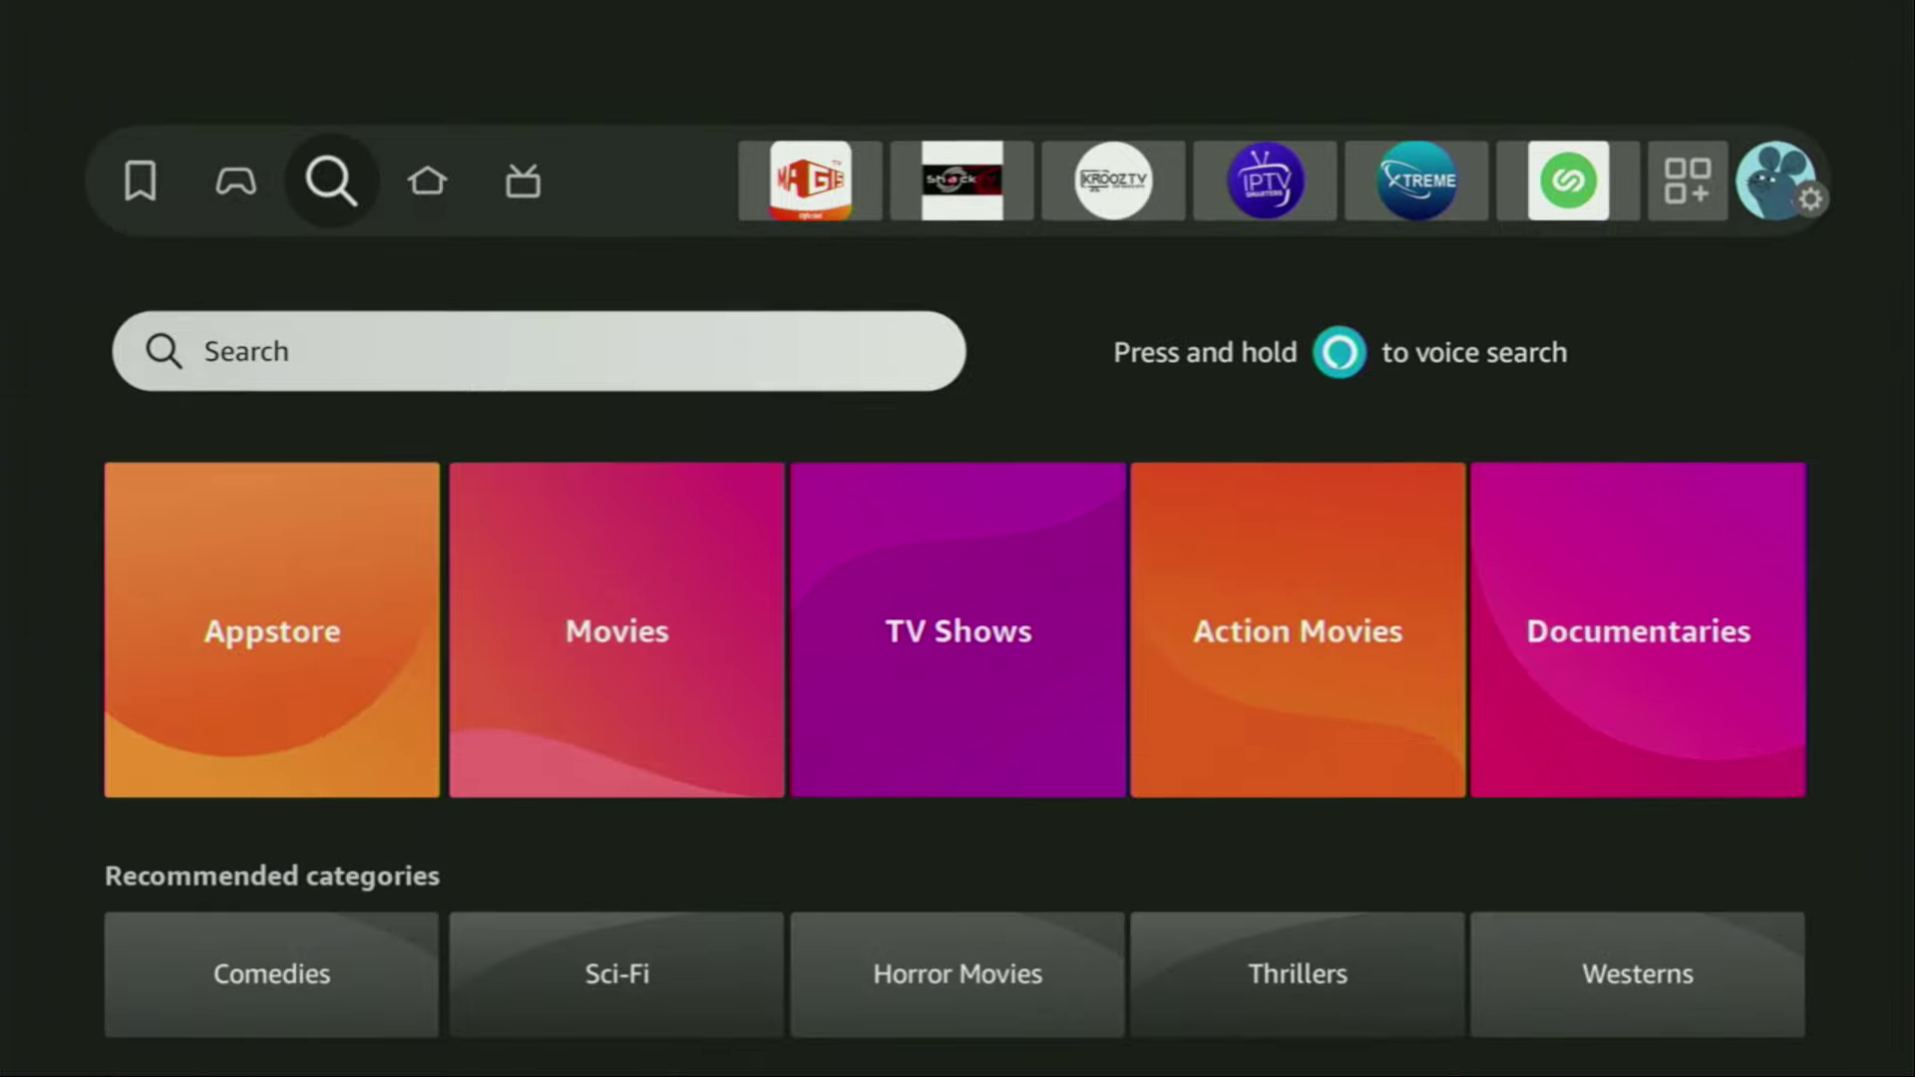
pyautogui.press('Return')
pyautogui.press('Right')
pyautogui.press('Right')
pyautogui.press('Right')
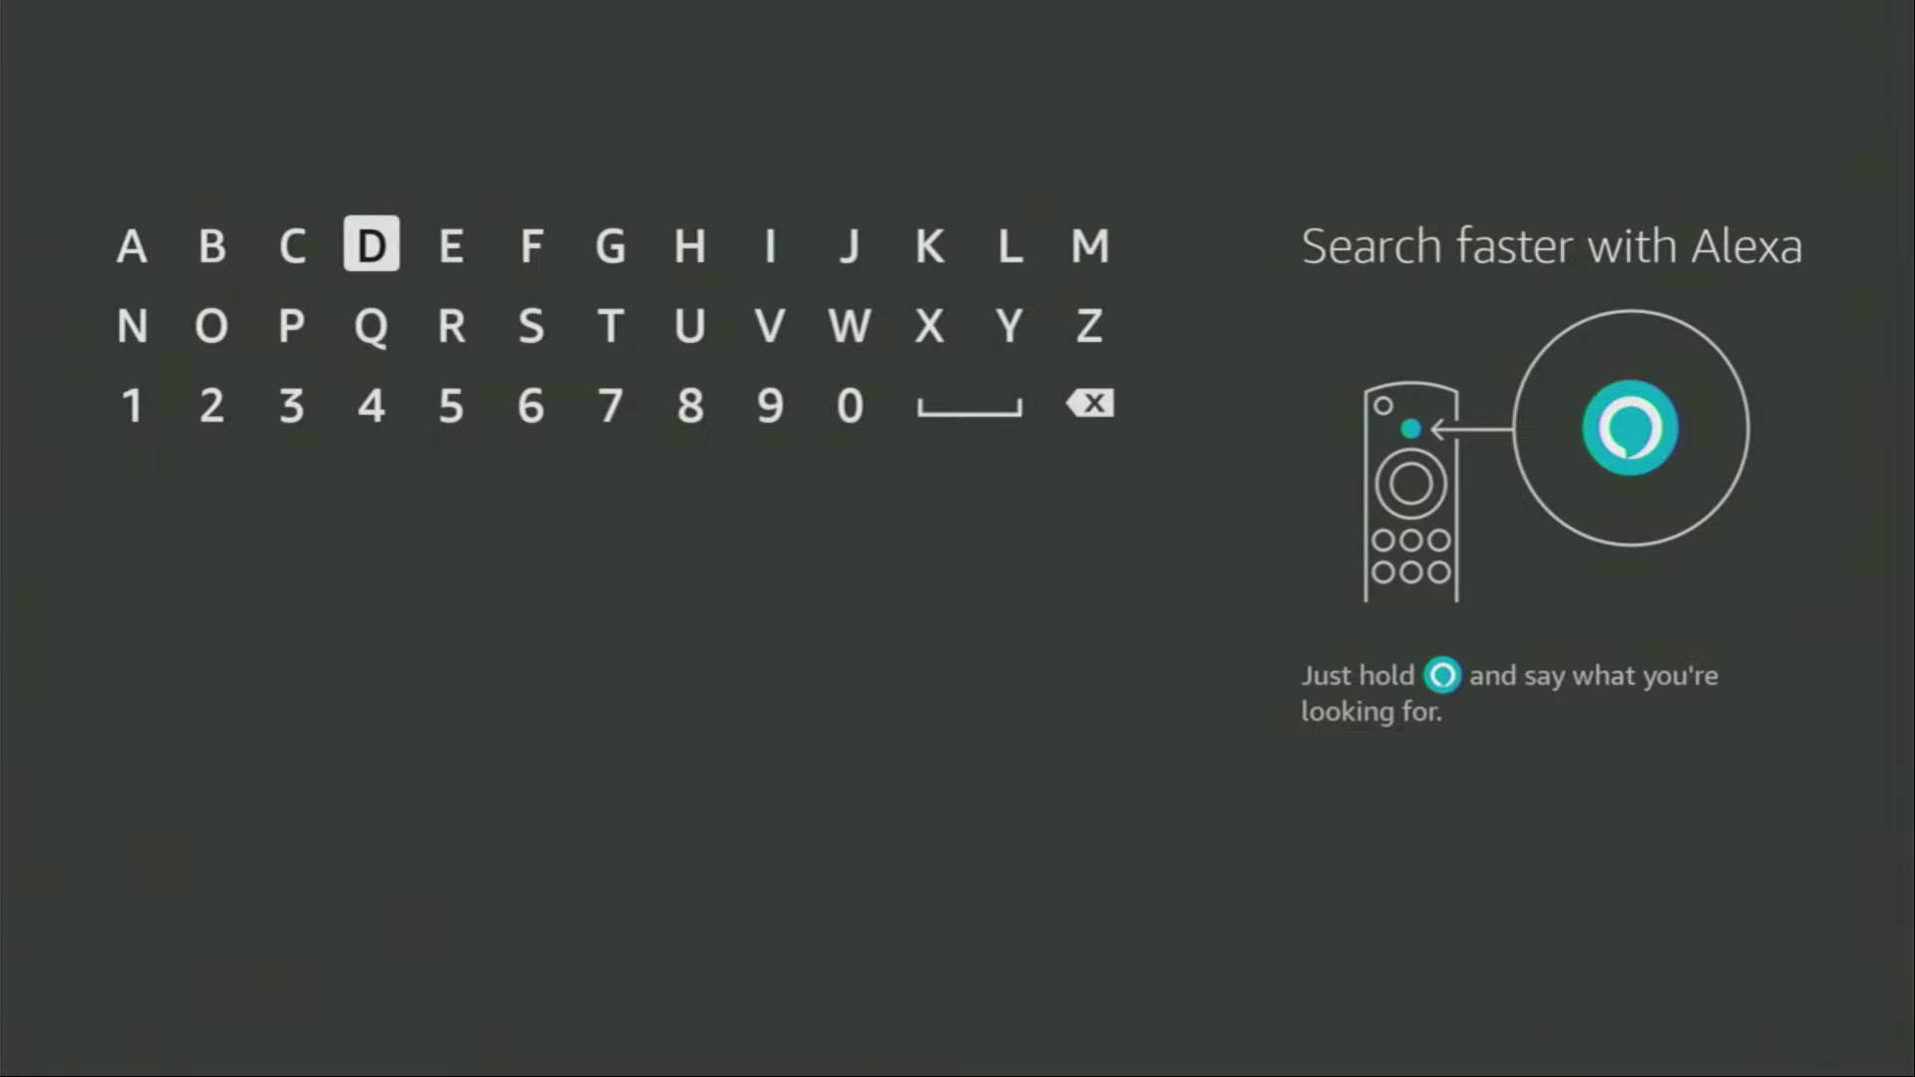
pyautogui.press('Return')
pyautogui.press('Down')
pyautogui.press('Left')
pyautogui.press('Left')
pyautogui.press('Return')
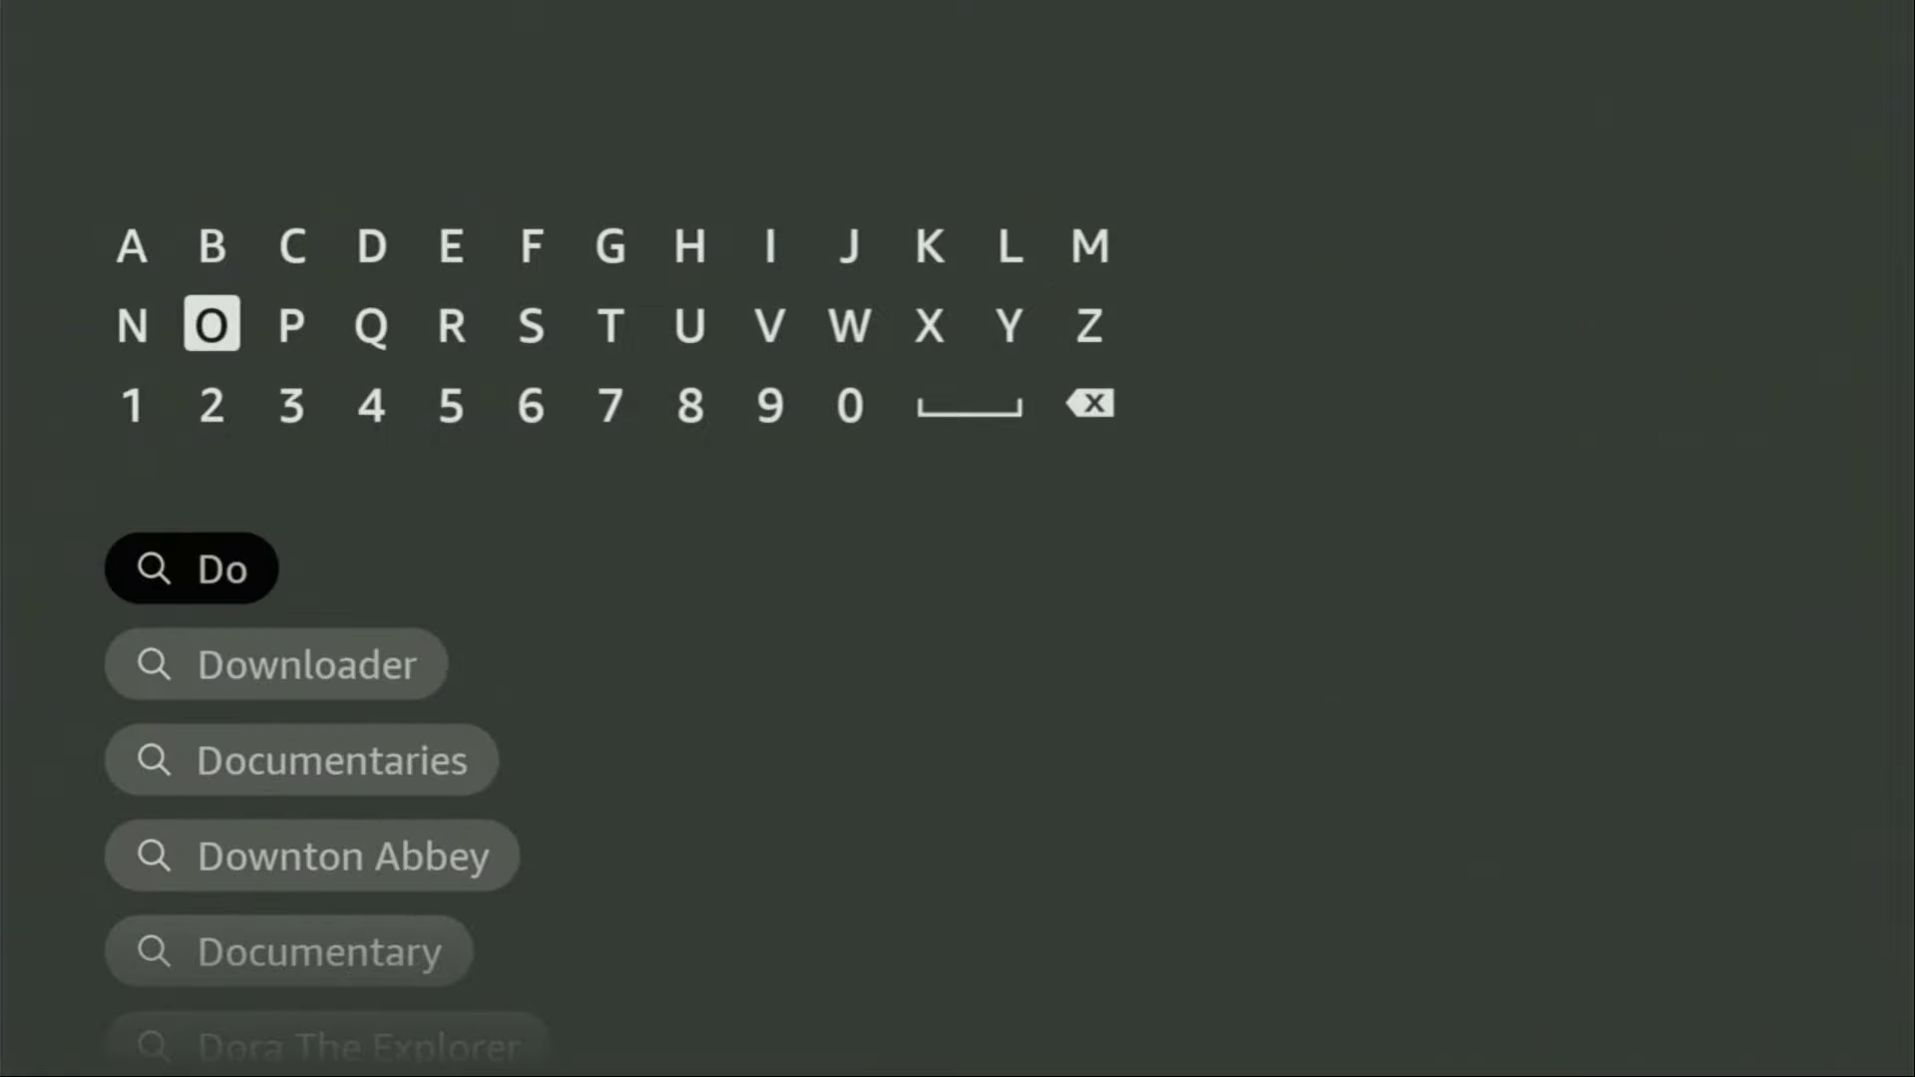
pyautogui.press('Down')
pyautogui.press('Down')
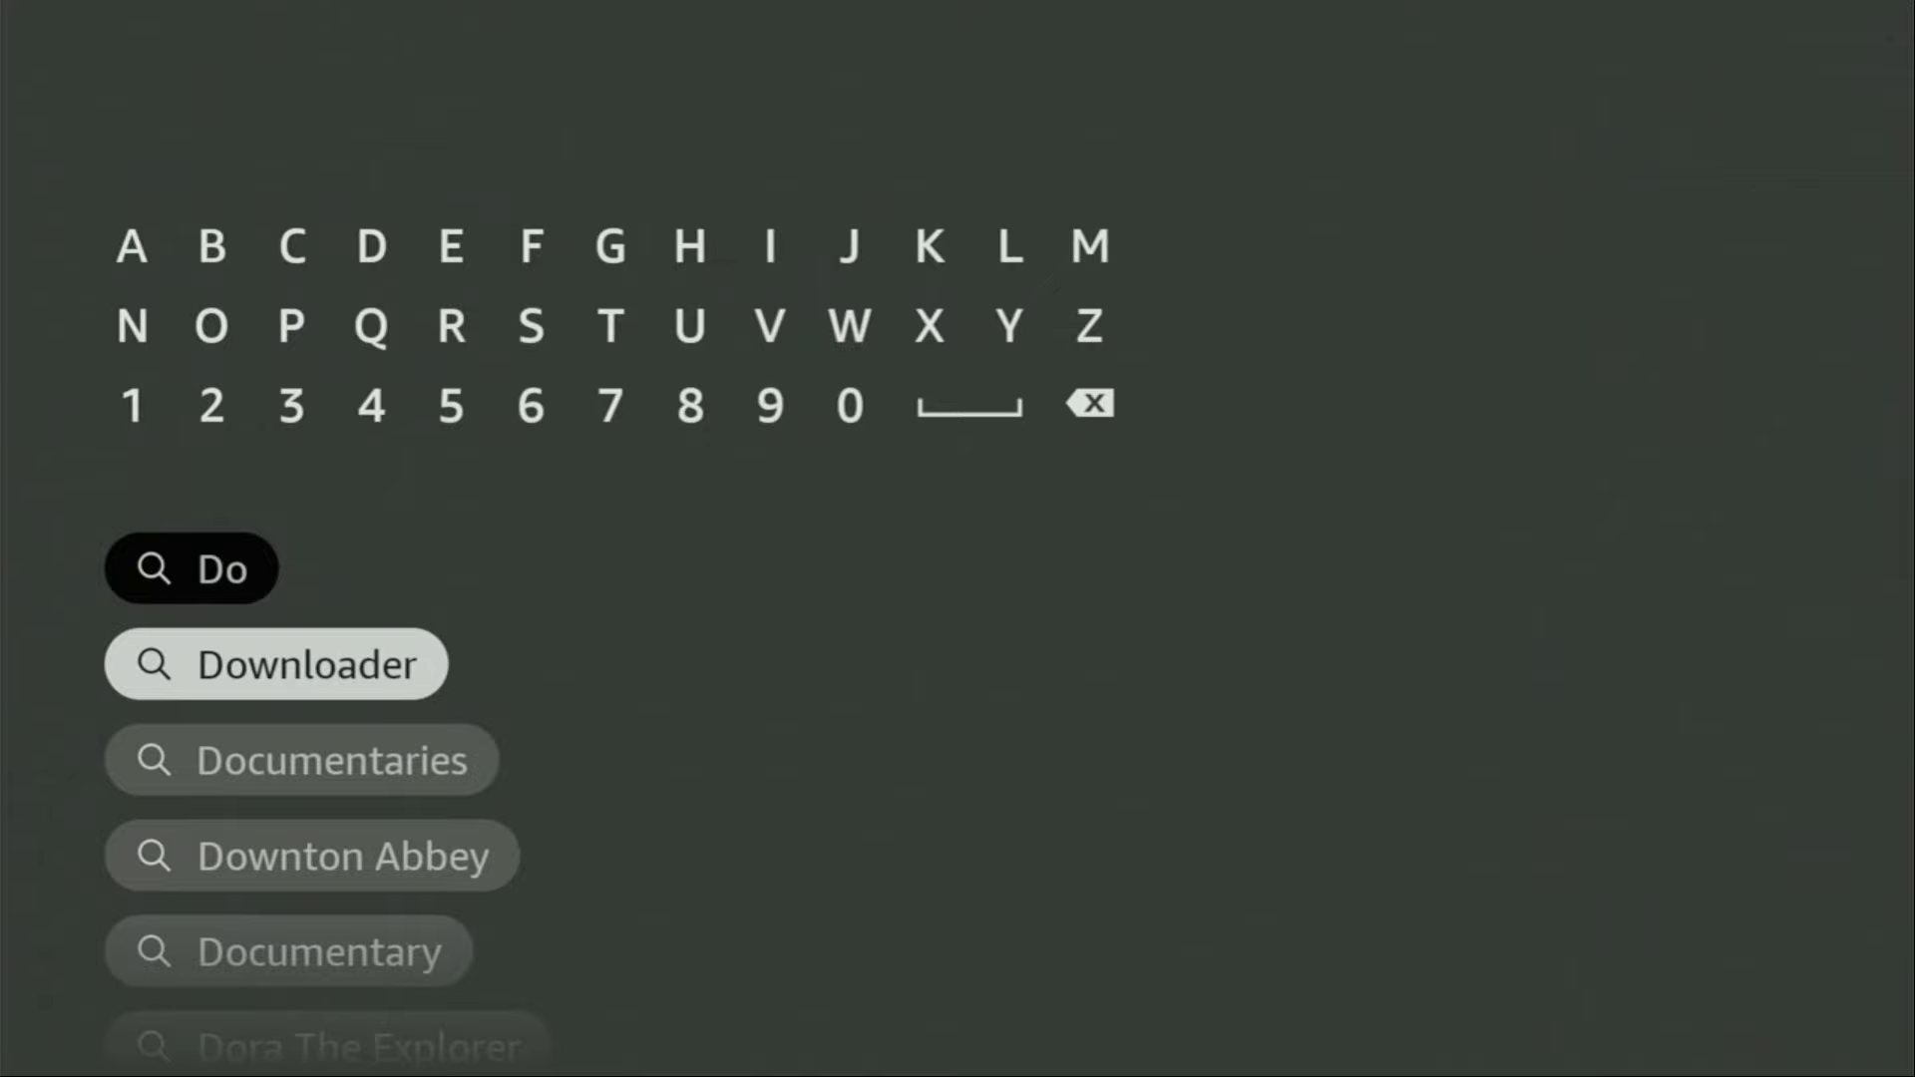
pyautogui.press('Return')
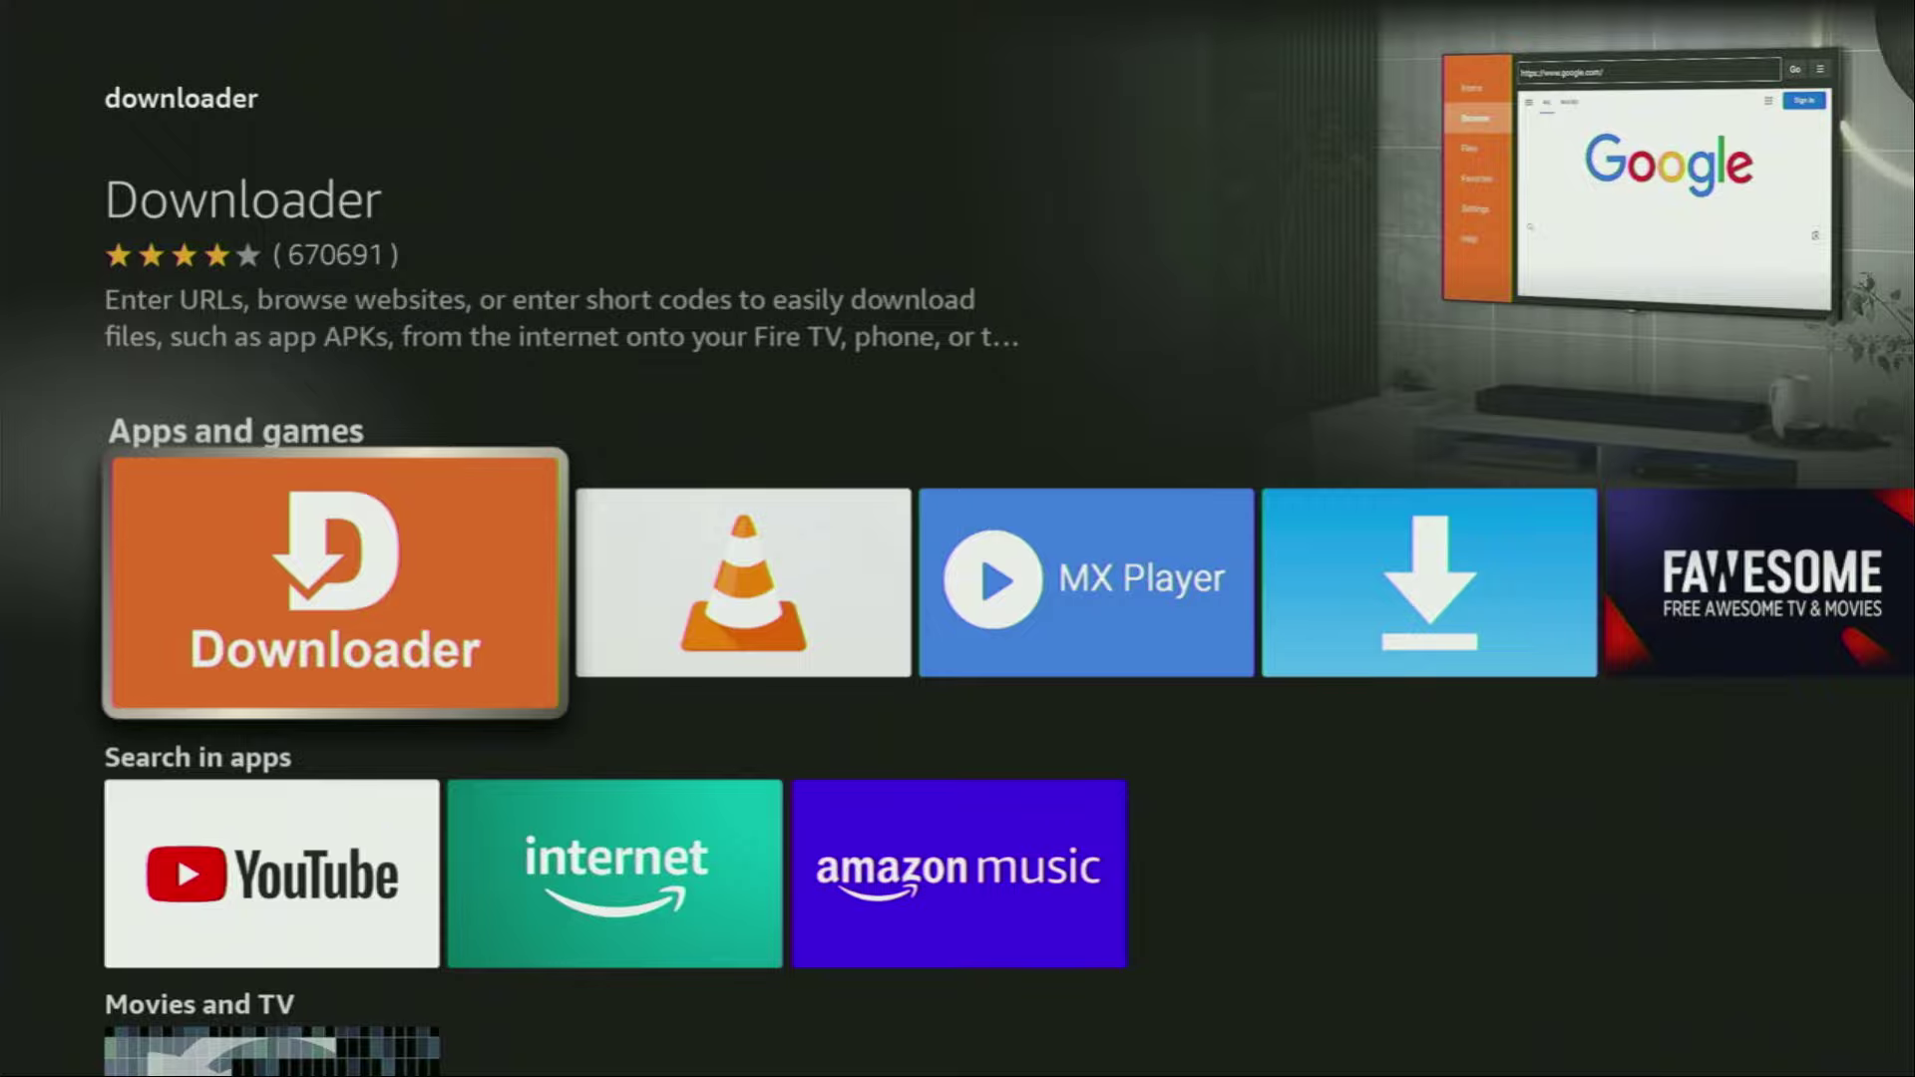
pyautogui.press('Right')
pyautogui.press('Right')
pyautogui.press('Right')
pyautogui.press('Right')
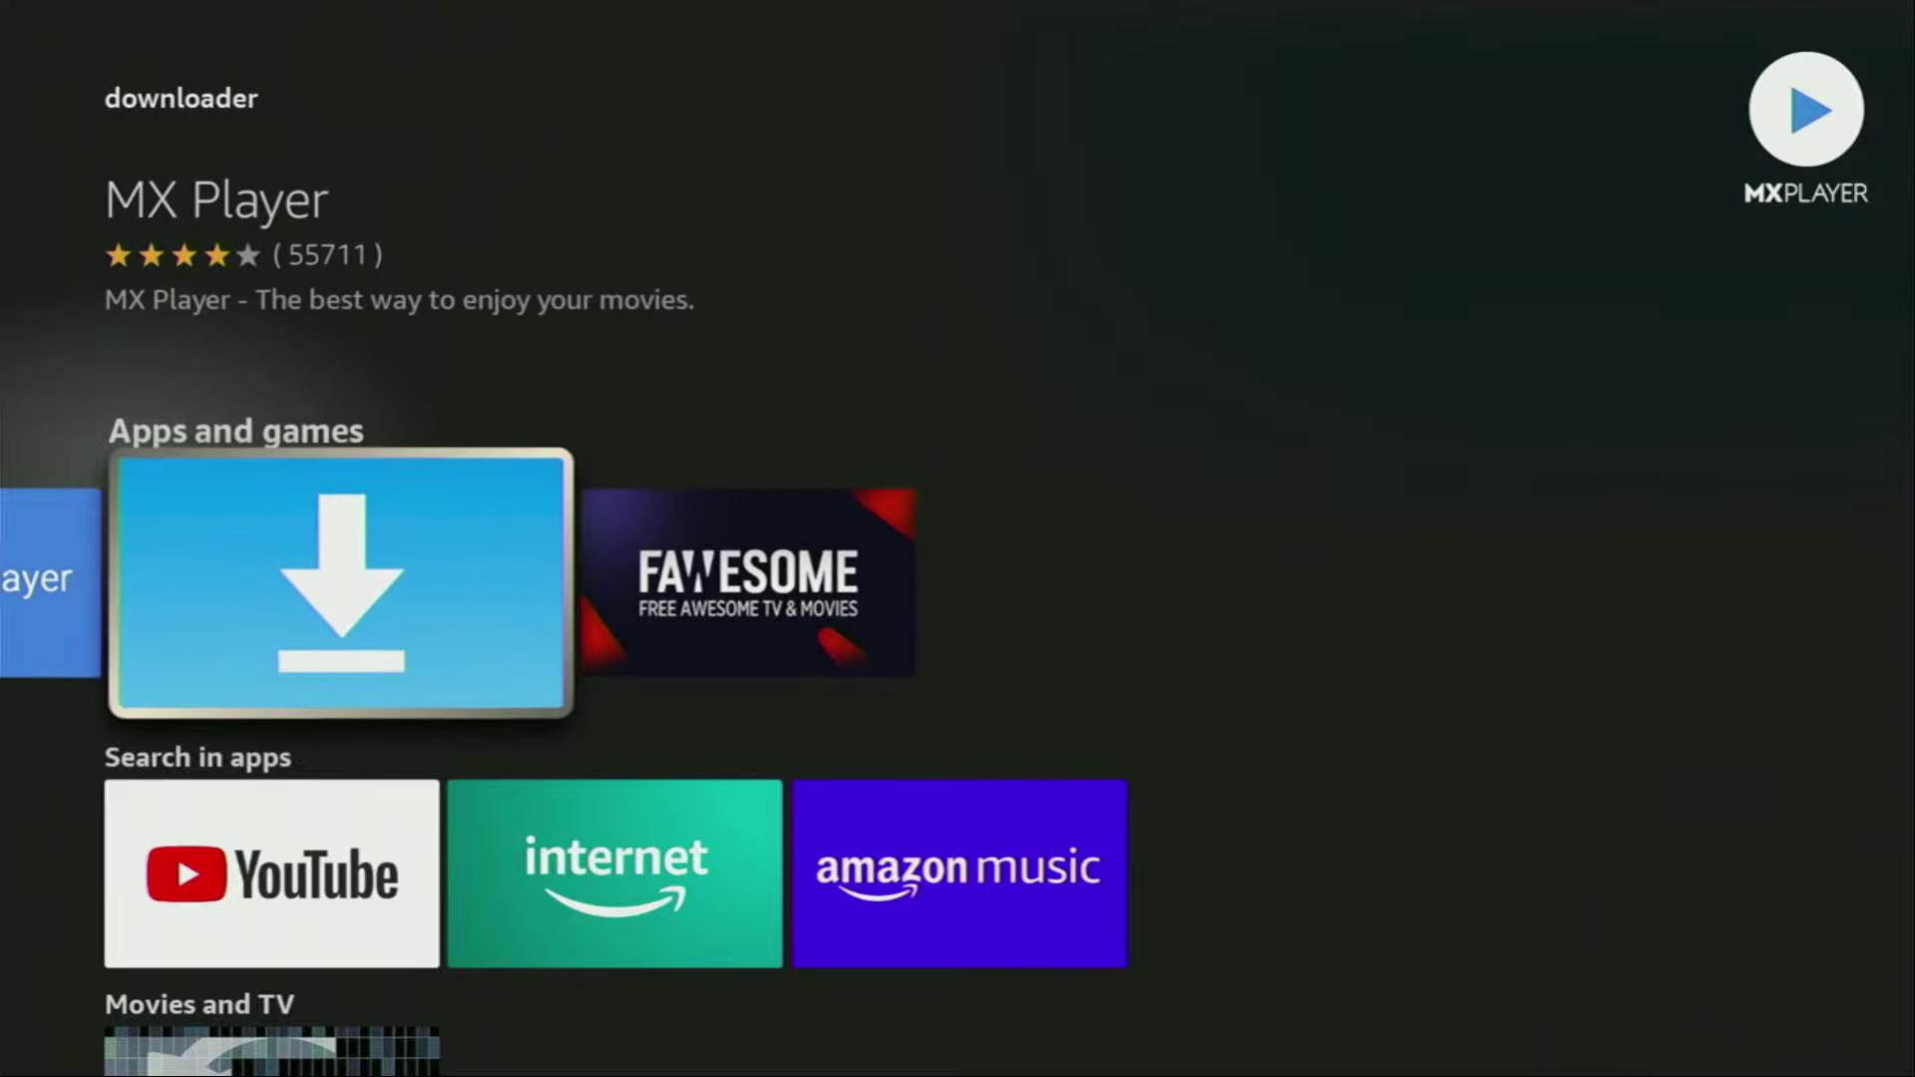
# - Go from the home screen into Settings and open the My Fire TV page
pyautogui.press('Home')
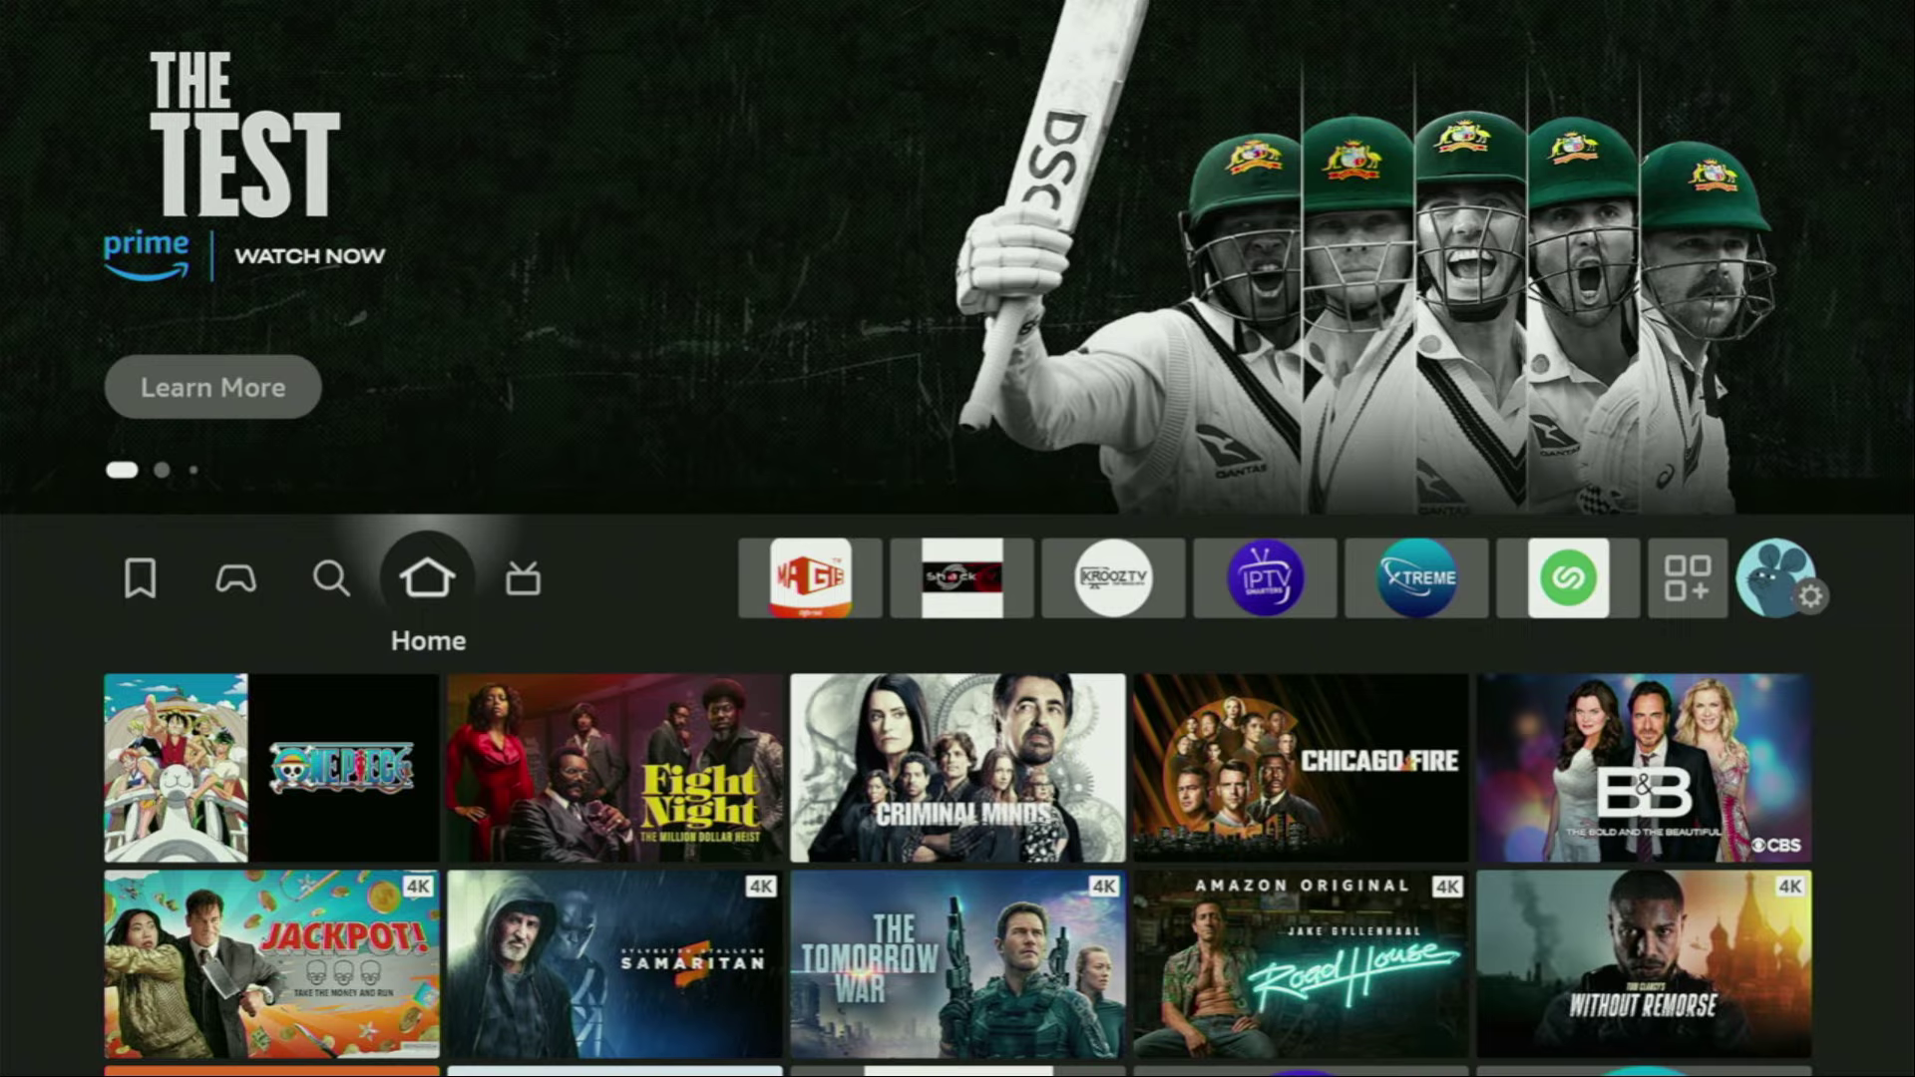
pyautogui.press('Right')
pyautogui.press('Right')
pyautogui.press('Right')
pyautogui.press('Right')
pyautogui.press('Right')
pyautogui.press('Right')
pyautogui.press('Right')
pyautogui.press('Right')
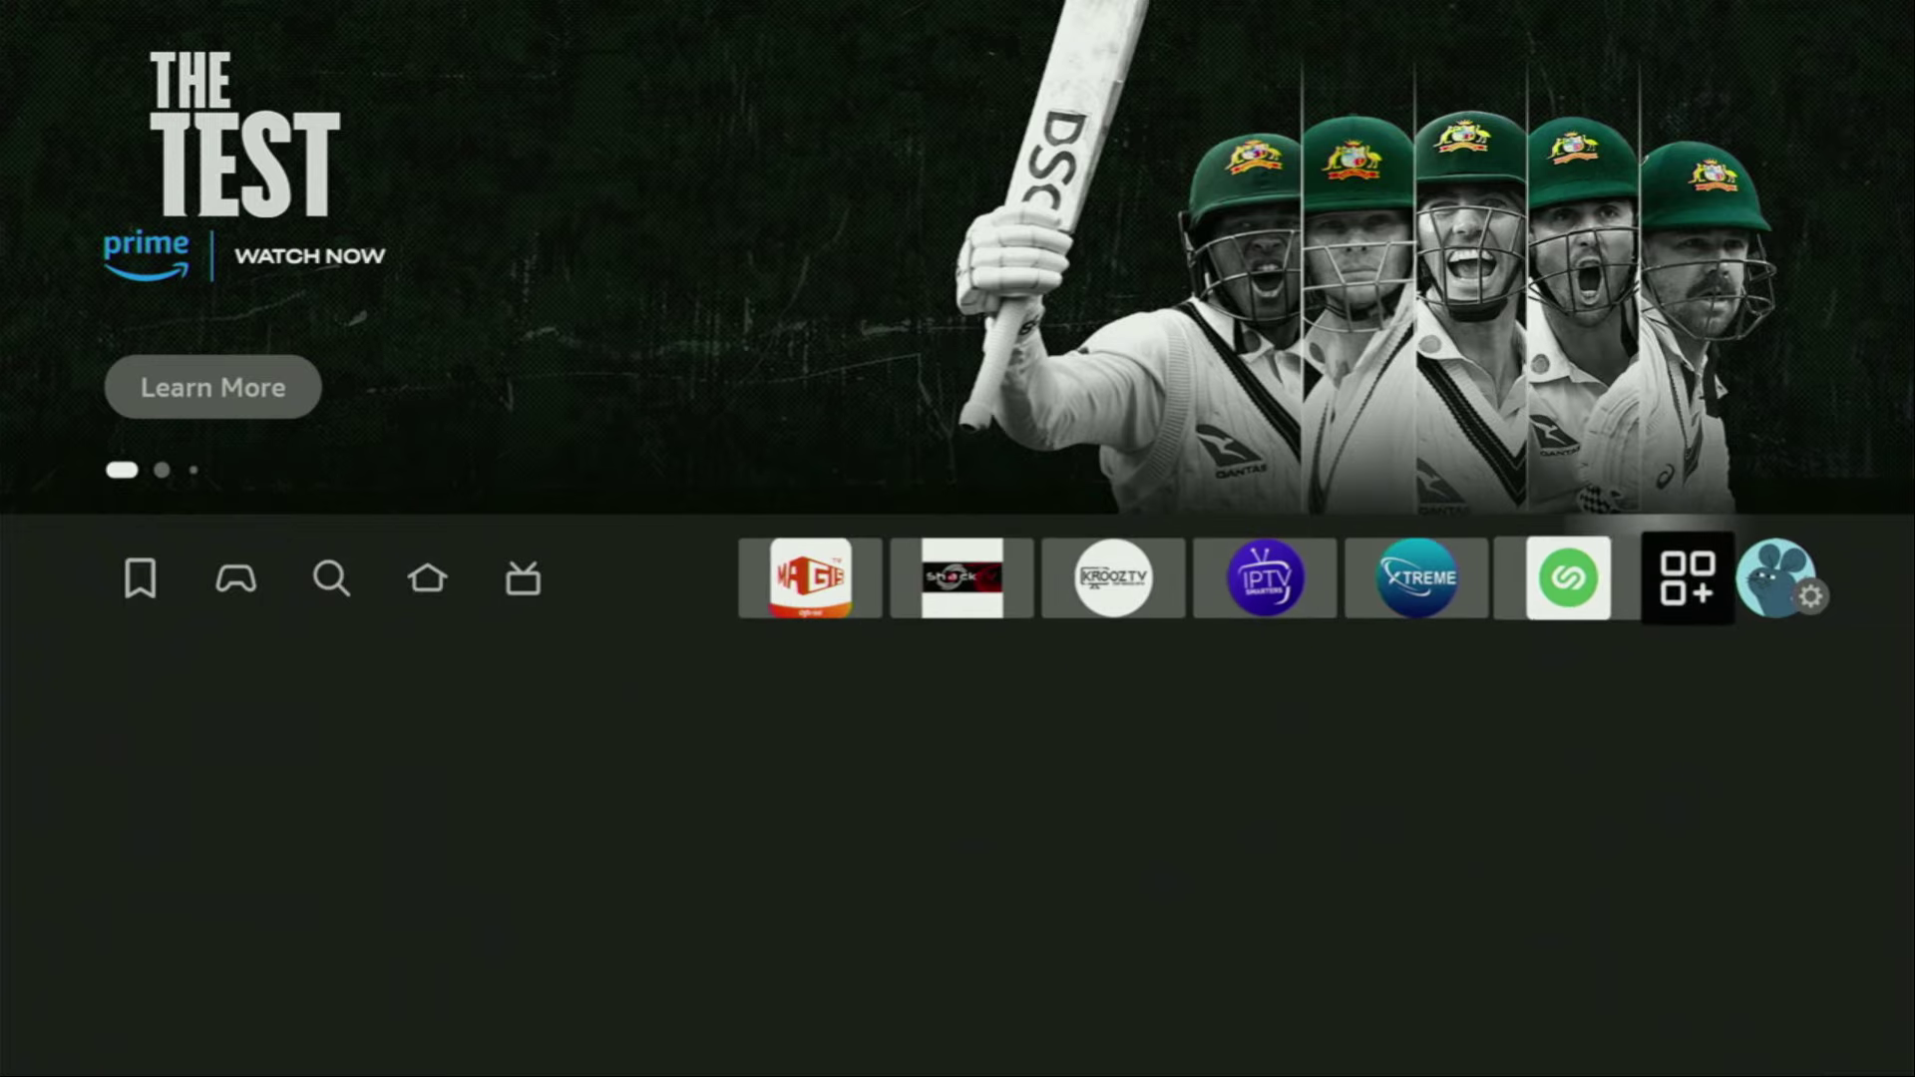
pyautogui.press('Right')
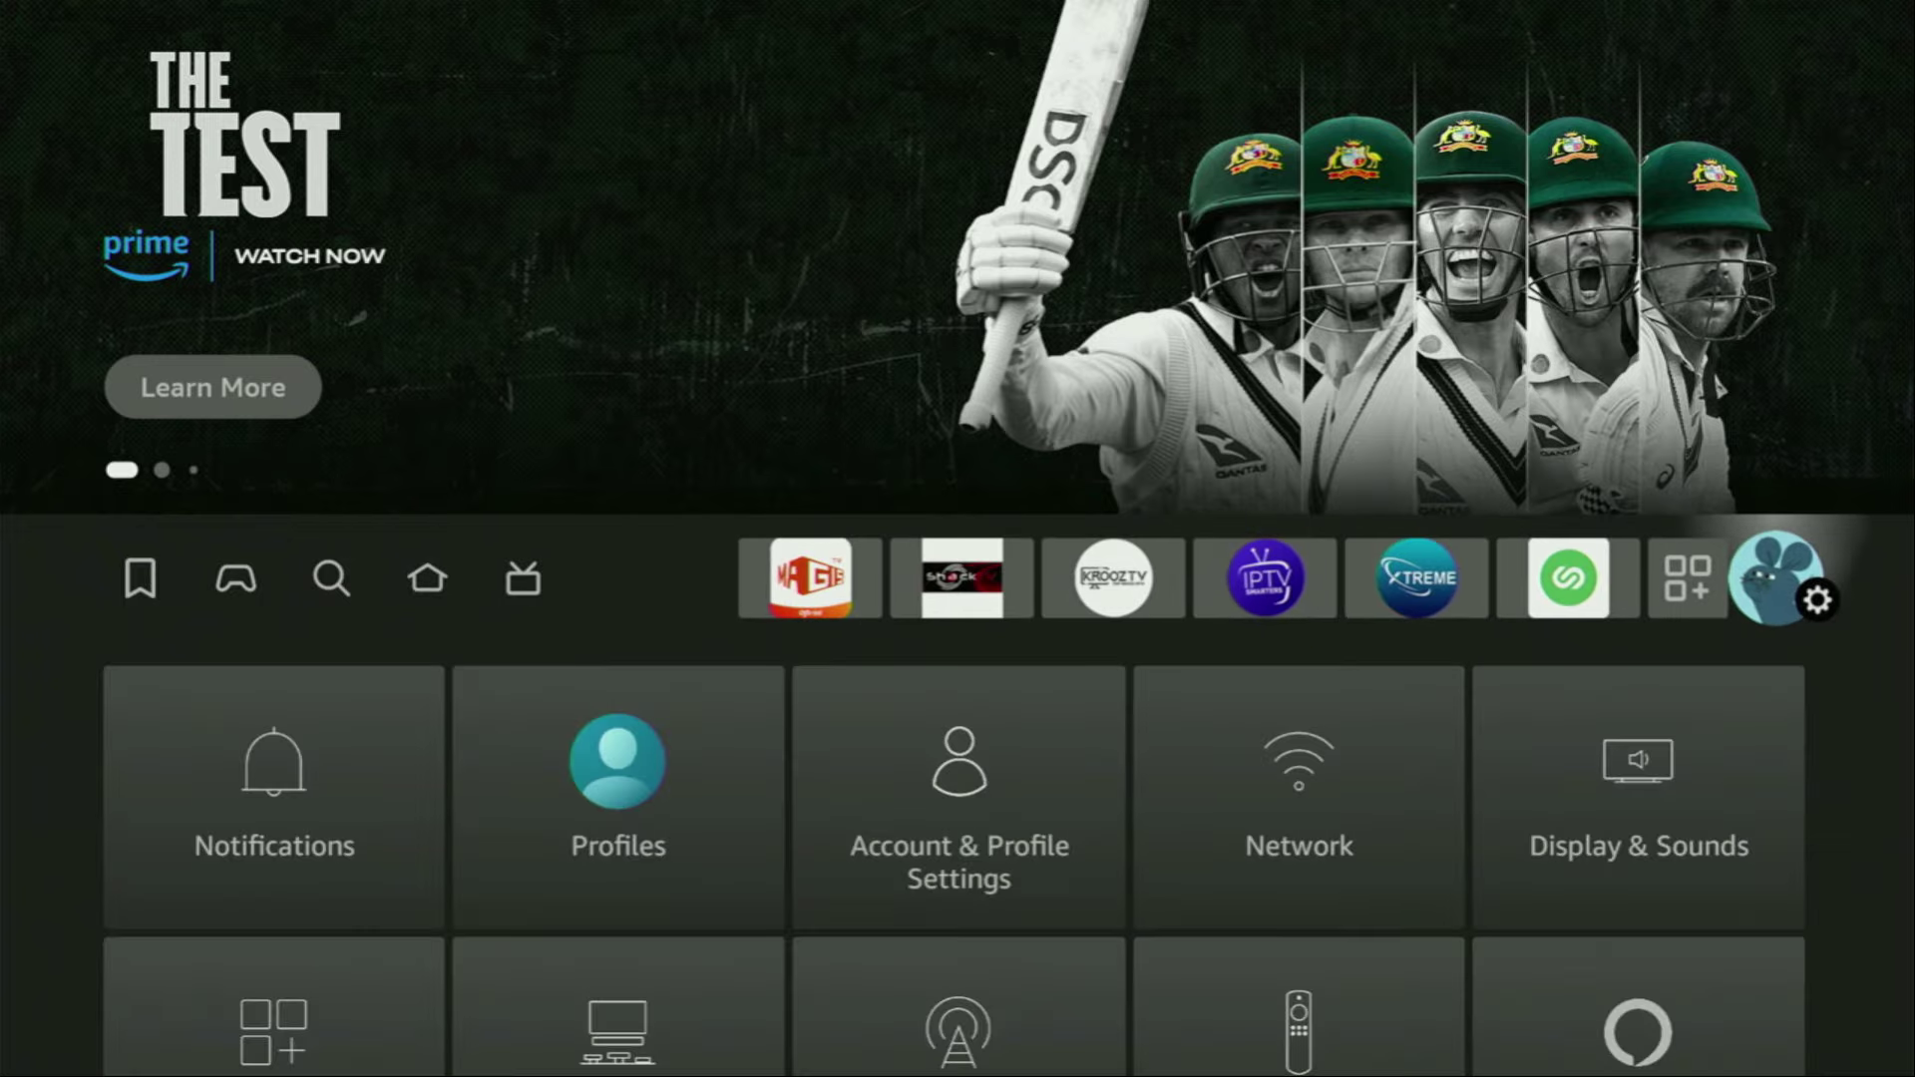
pyautogui.press('Down')
pyautogui.press('Down')
pyautogui.press('Down')
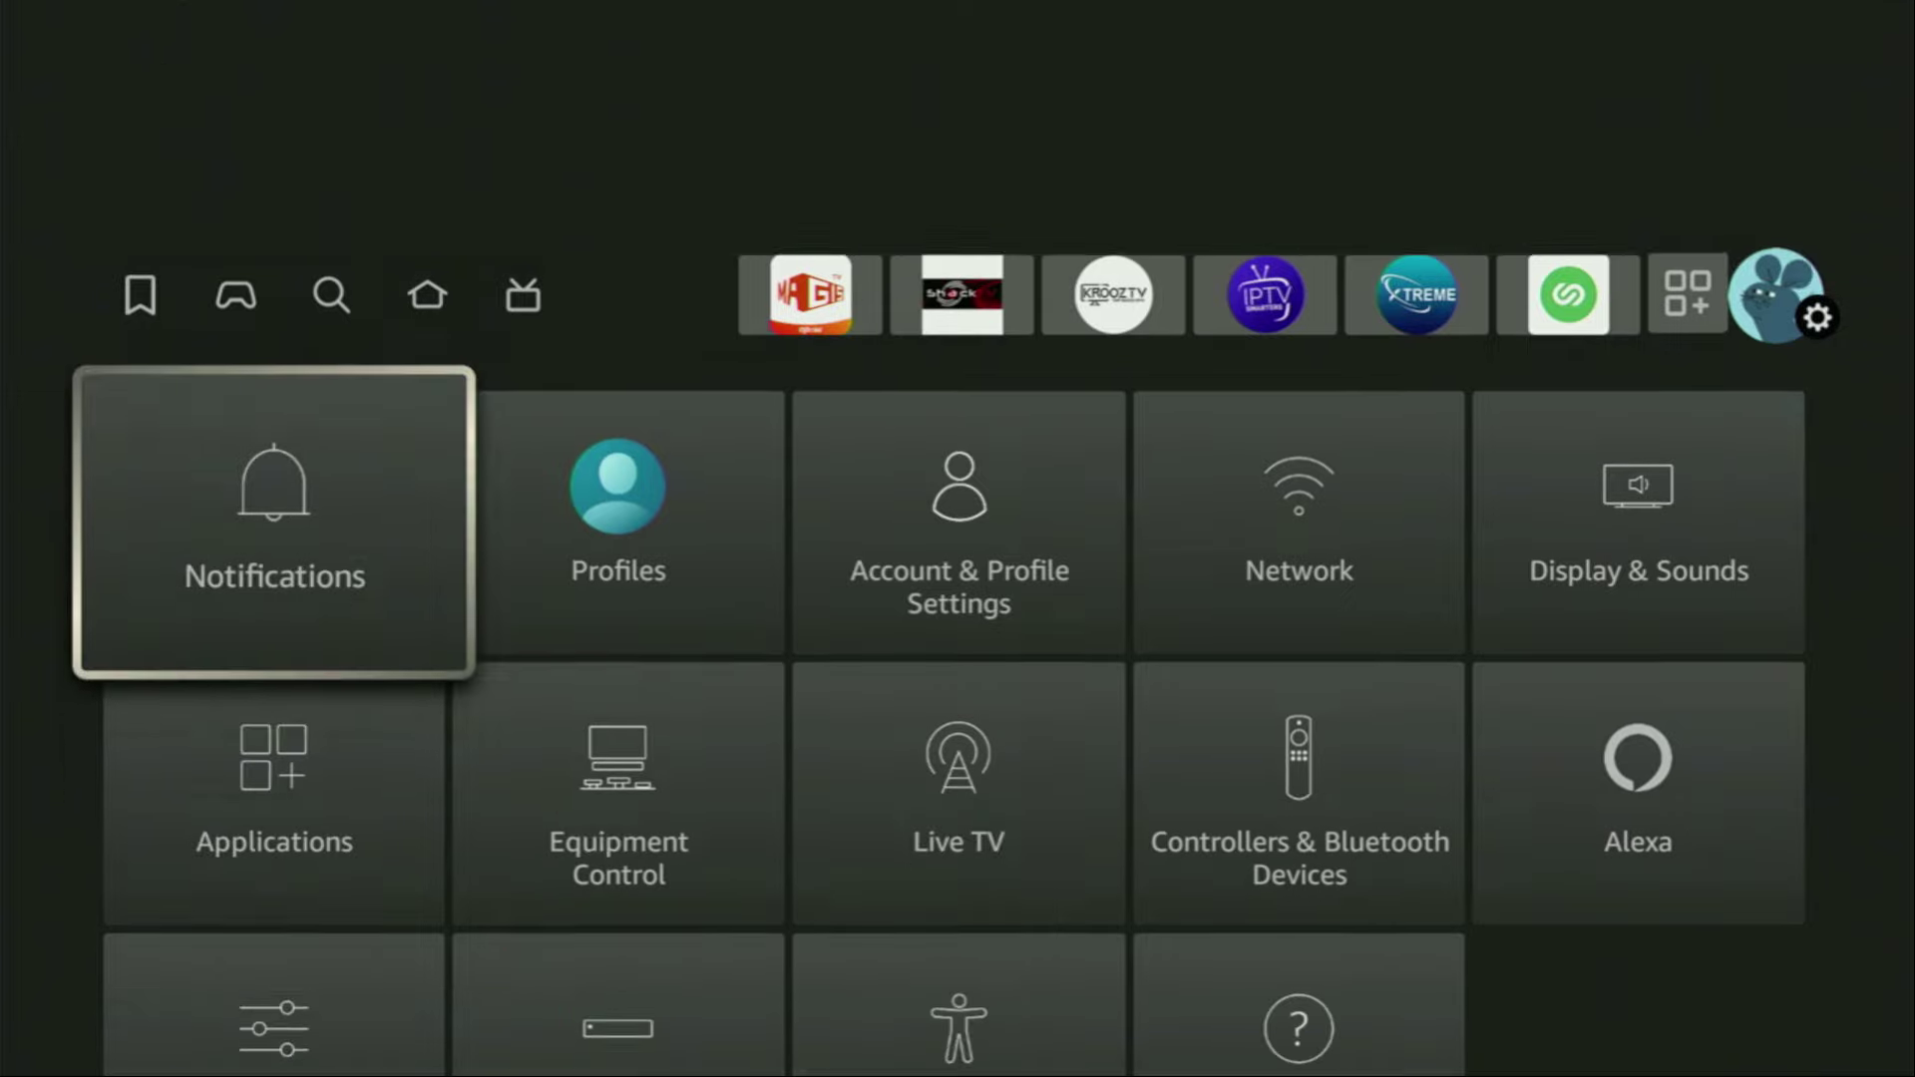
pyautogui.press('Right')
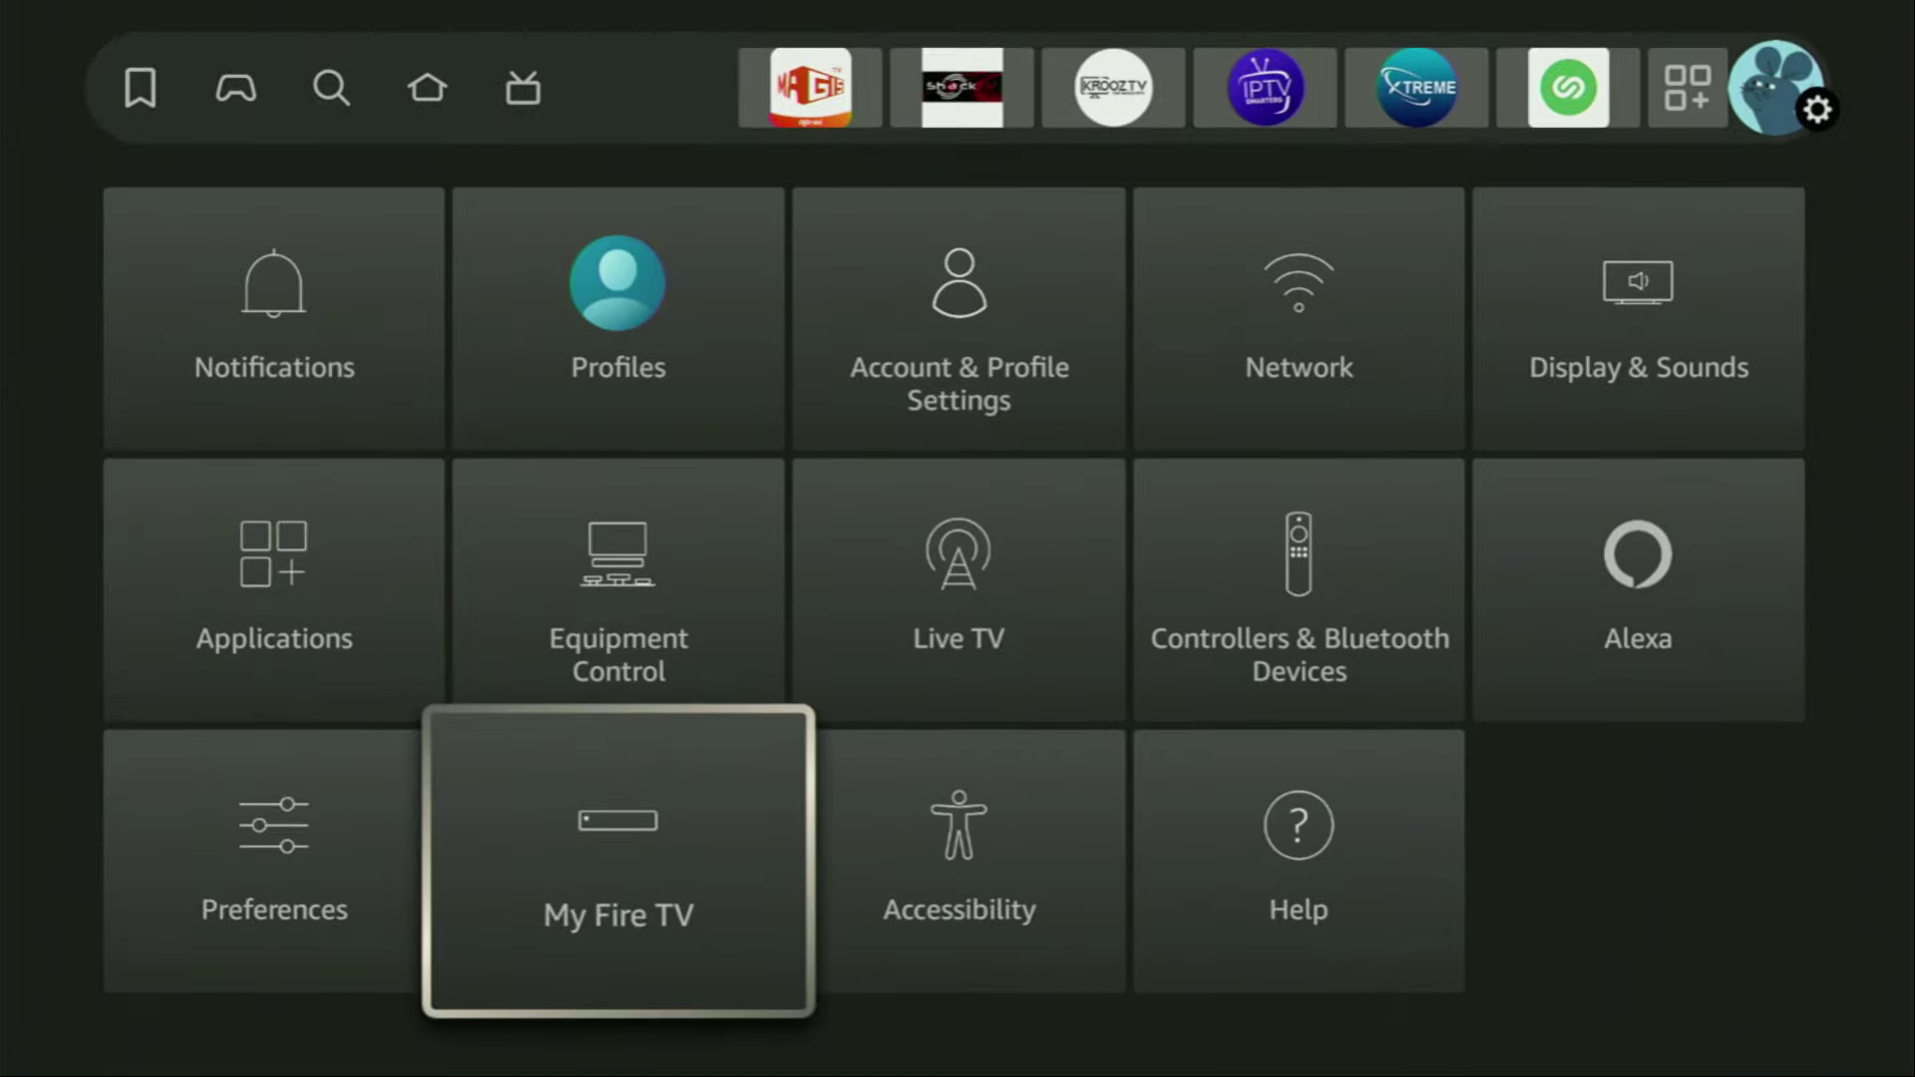
pyautogui.press('Return')
# - Look over Developer options, Legal & Compliance, Sleep, Restart and Reset entries, ending on About
pyautogui.press('Down')
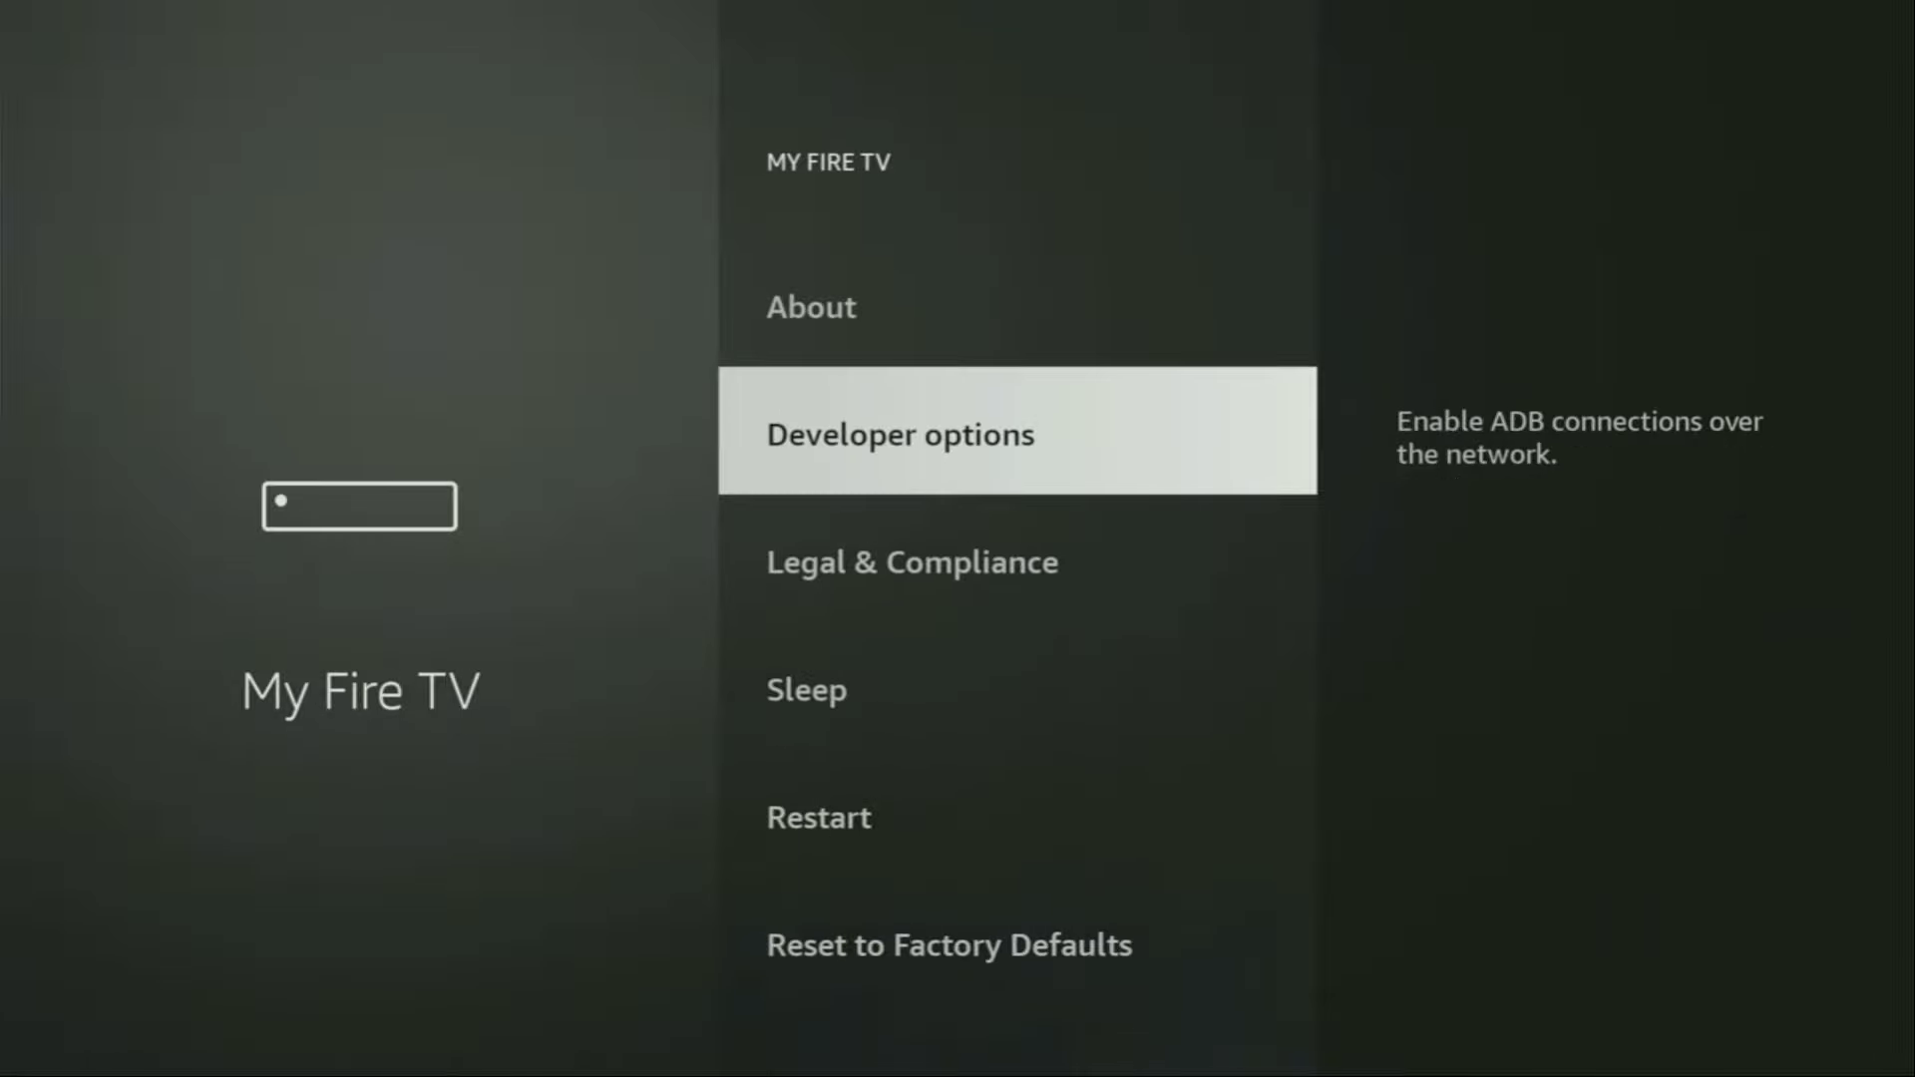
pyautogui.press('Down')
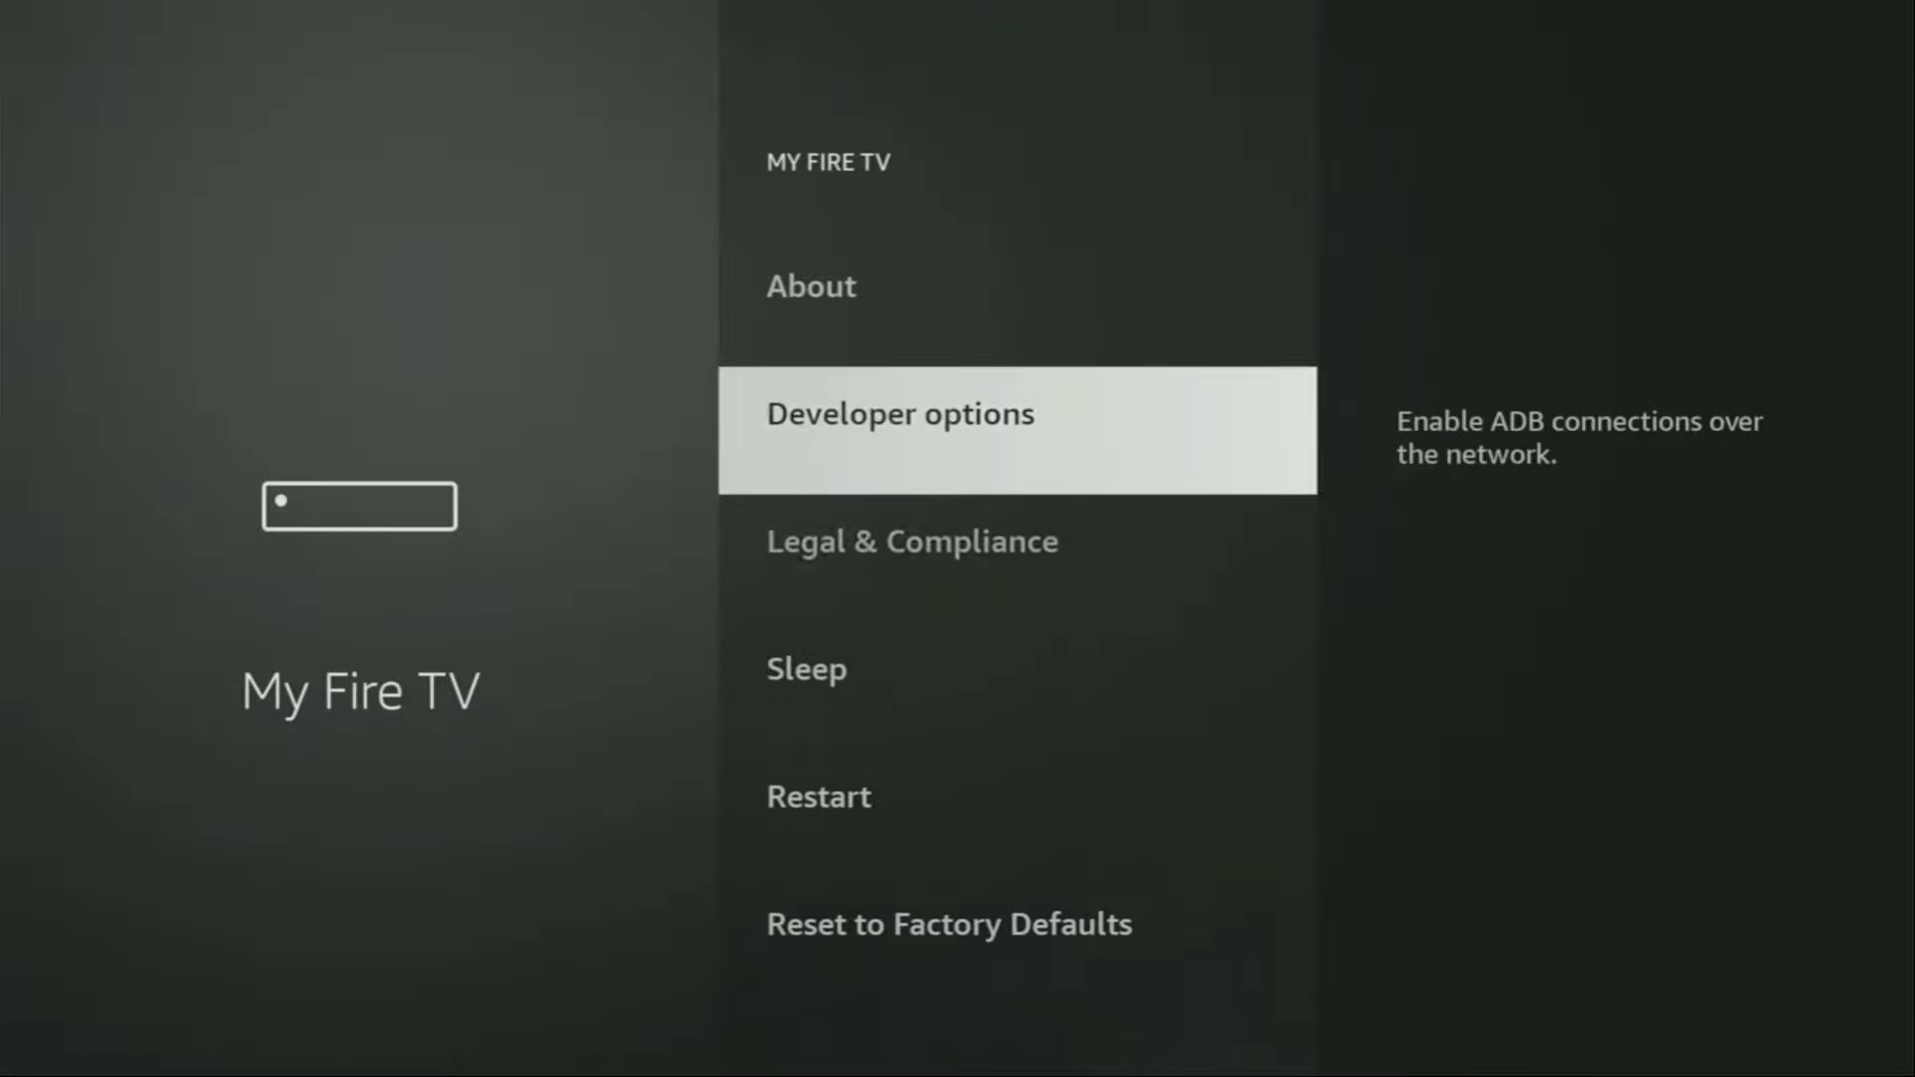
pyautogui.press('Up')
pyautogui.press('Up')
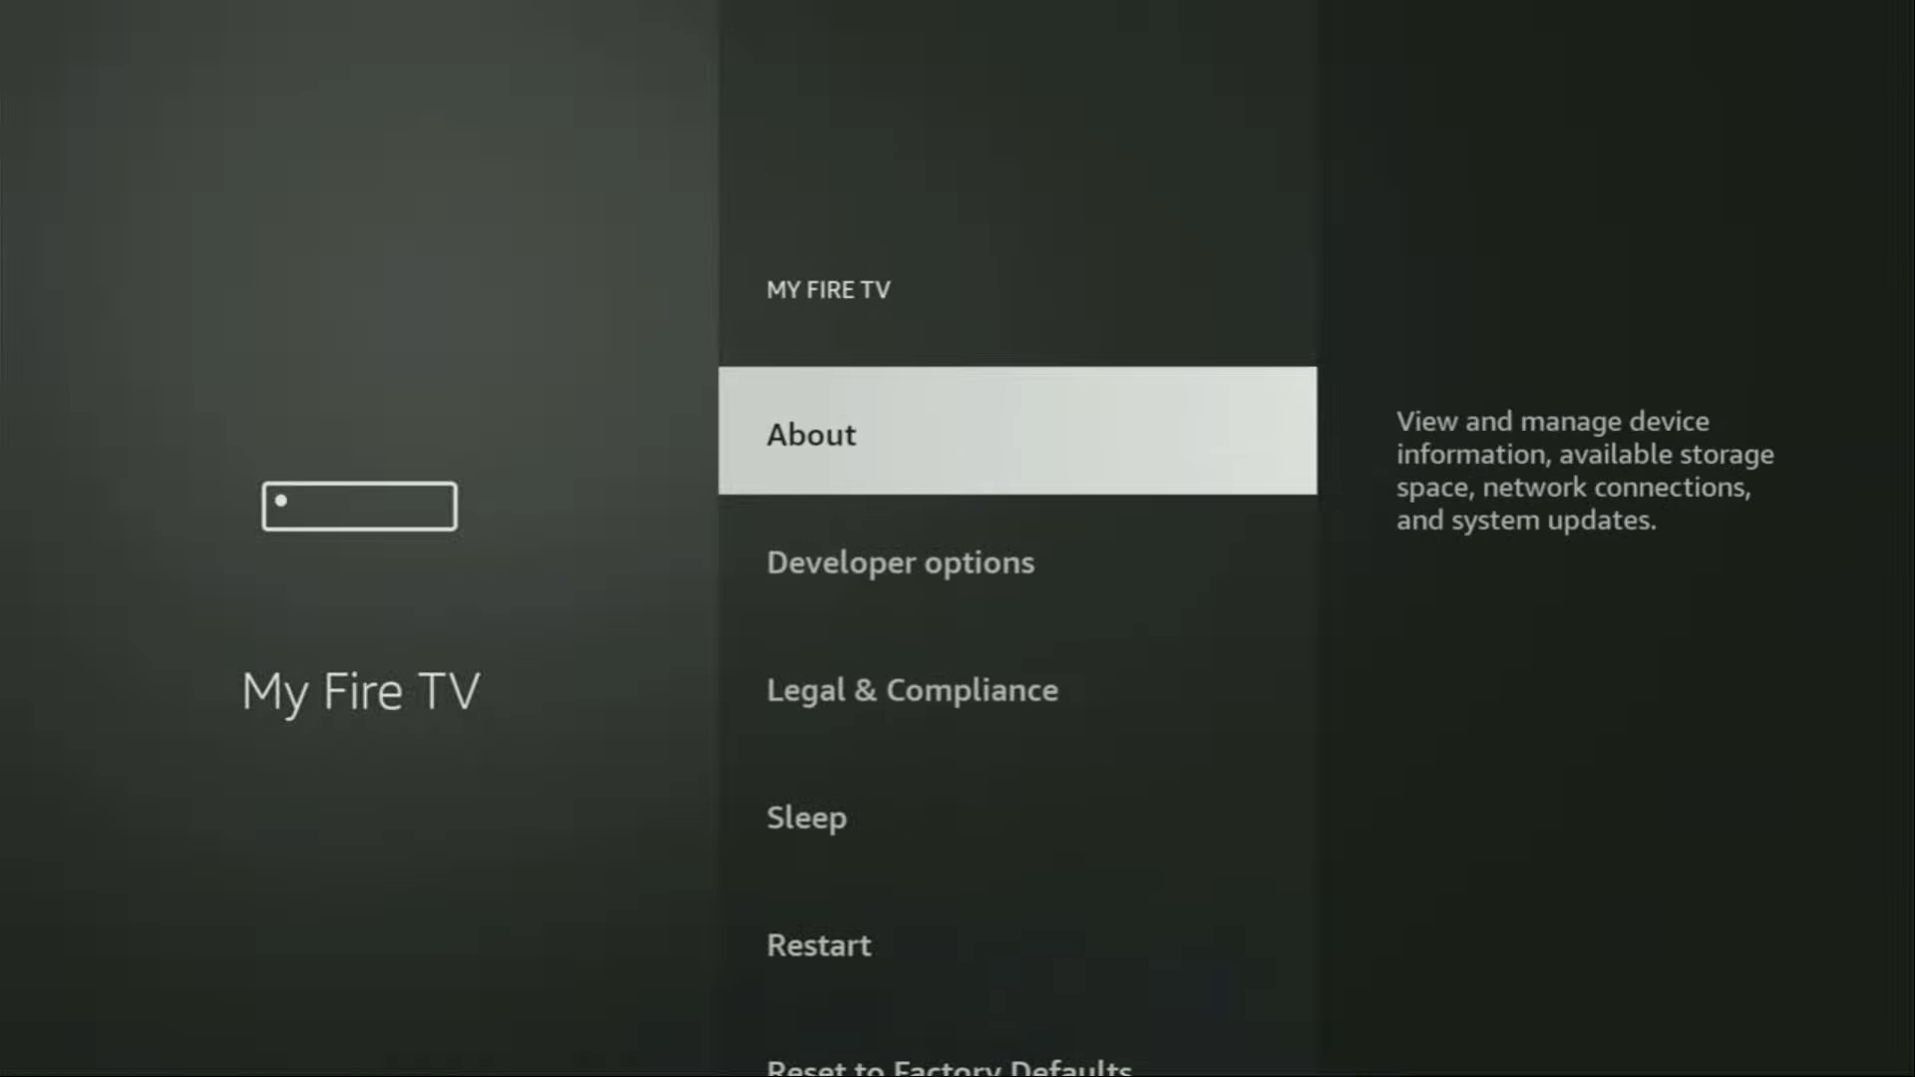
pyautogui.press('Down')
pyautogui.press('Down')
pyautogui.press('Down')
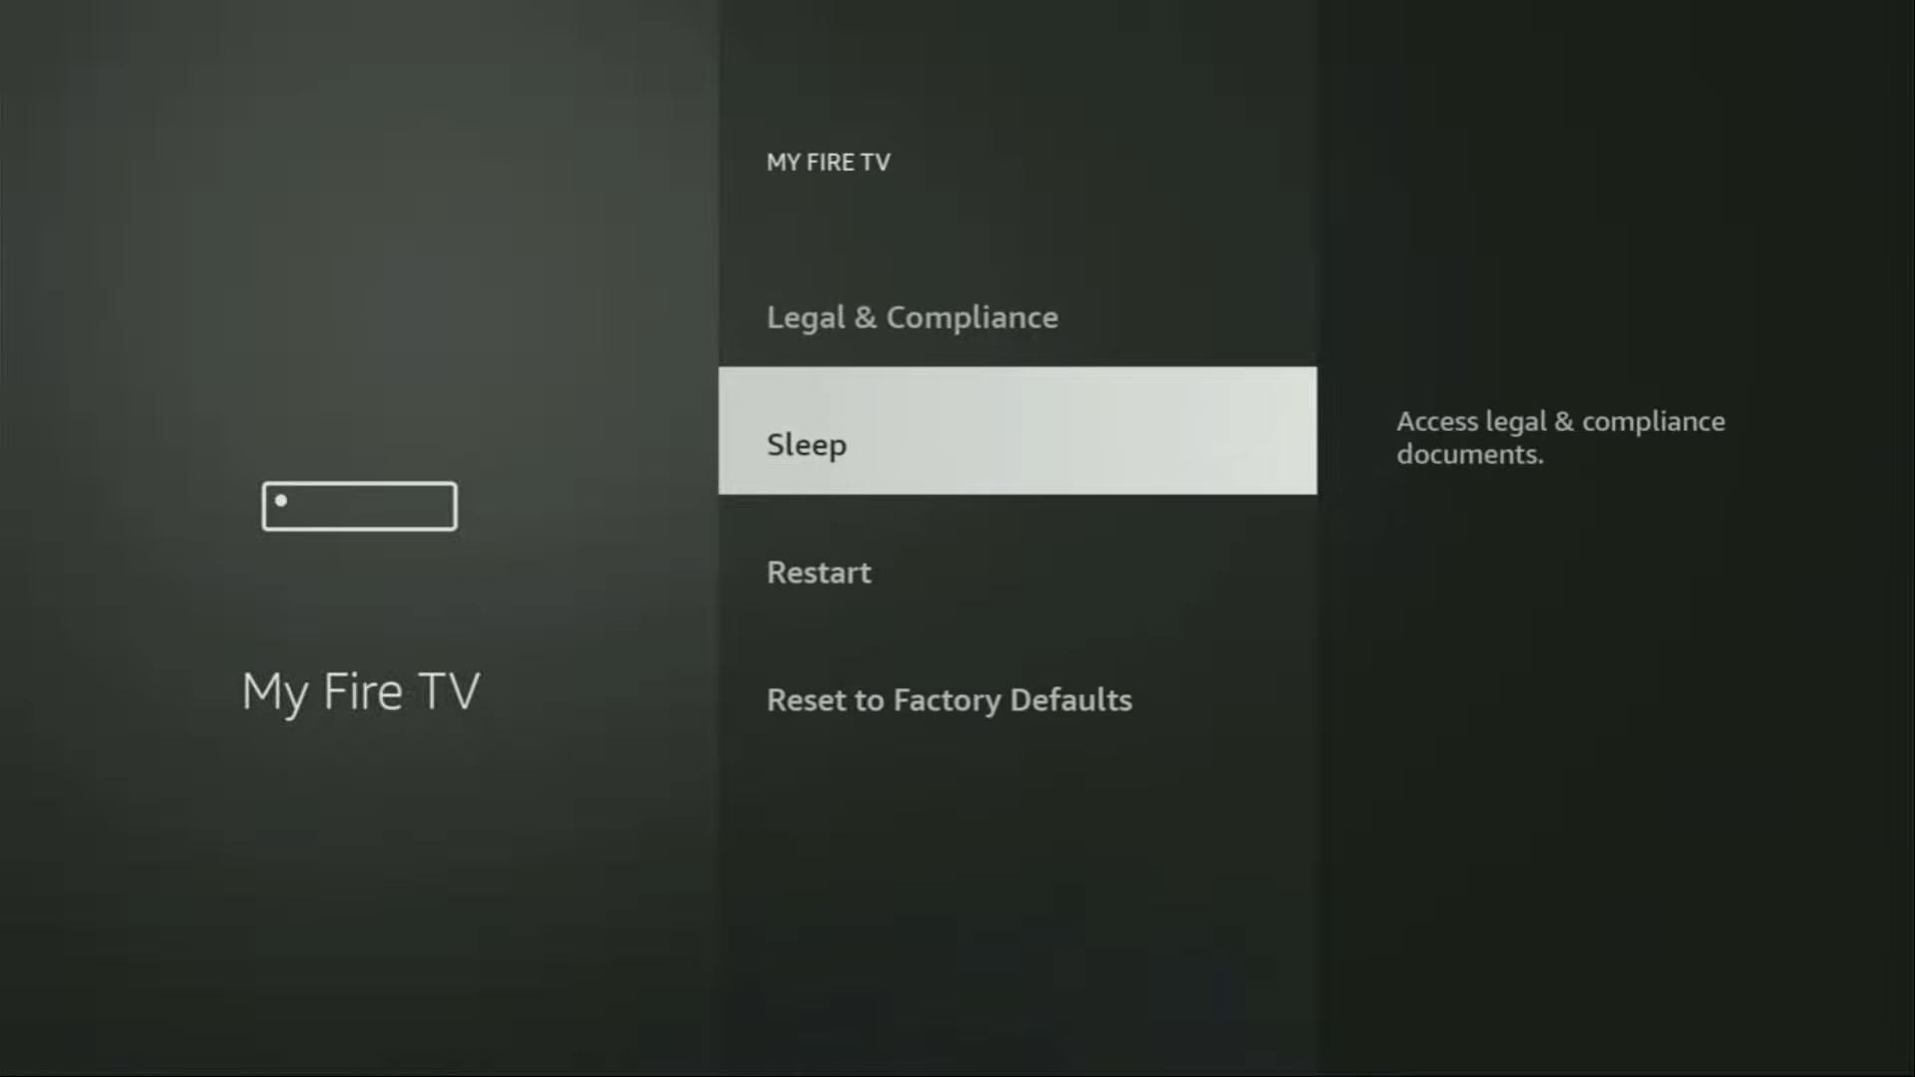
pyautogui.press('Down')
pyautogui.press('Down')
pyautogui.press('Up')
pyautogui.press('Up')
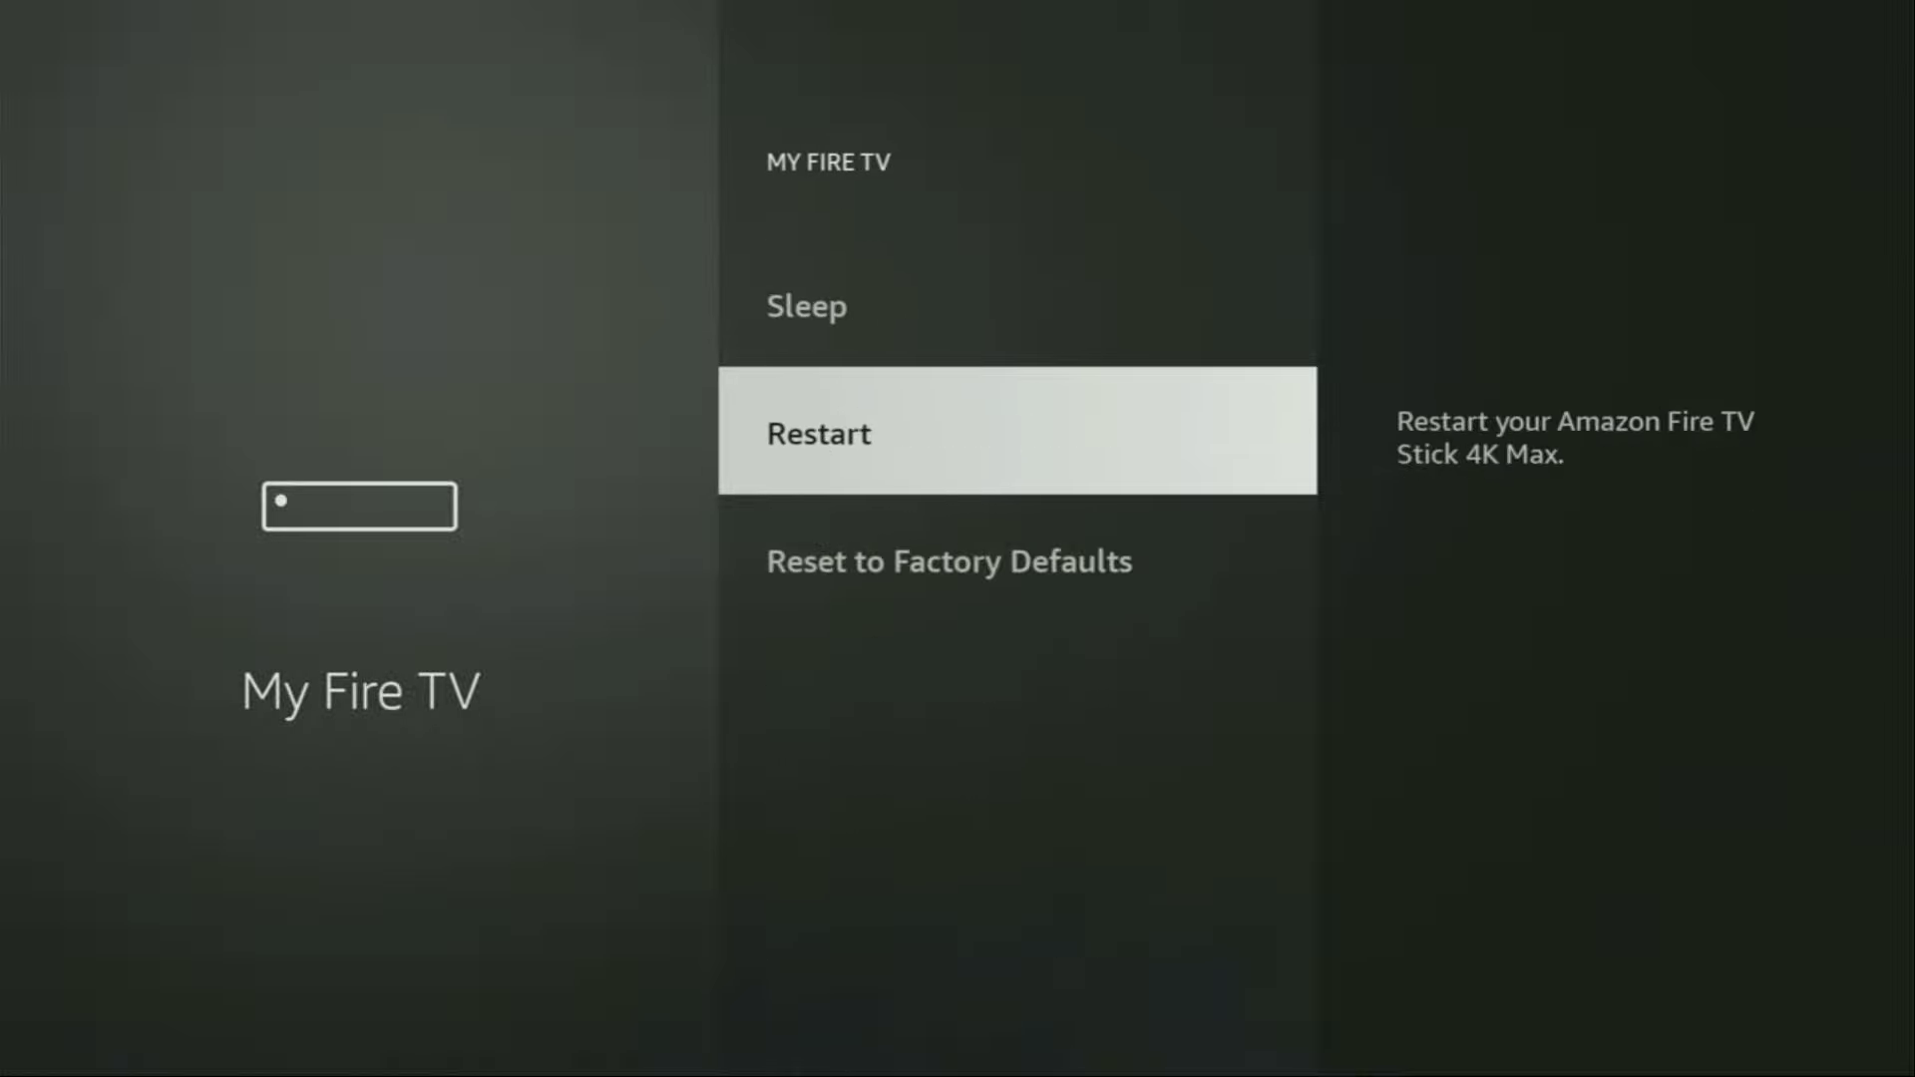
pyautogui.press('Up')
pyautogui.press('Up')
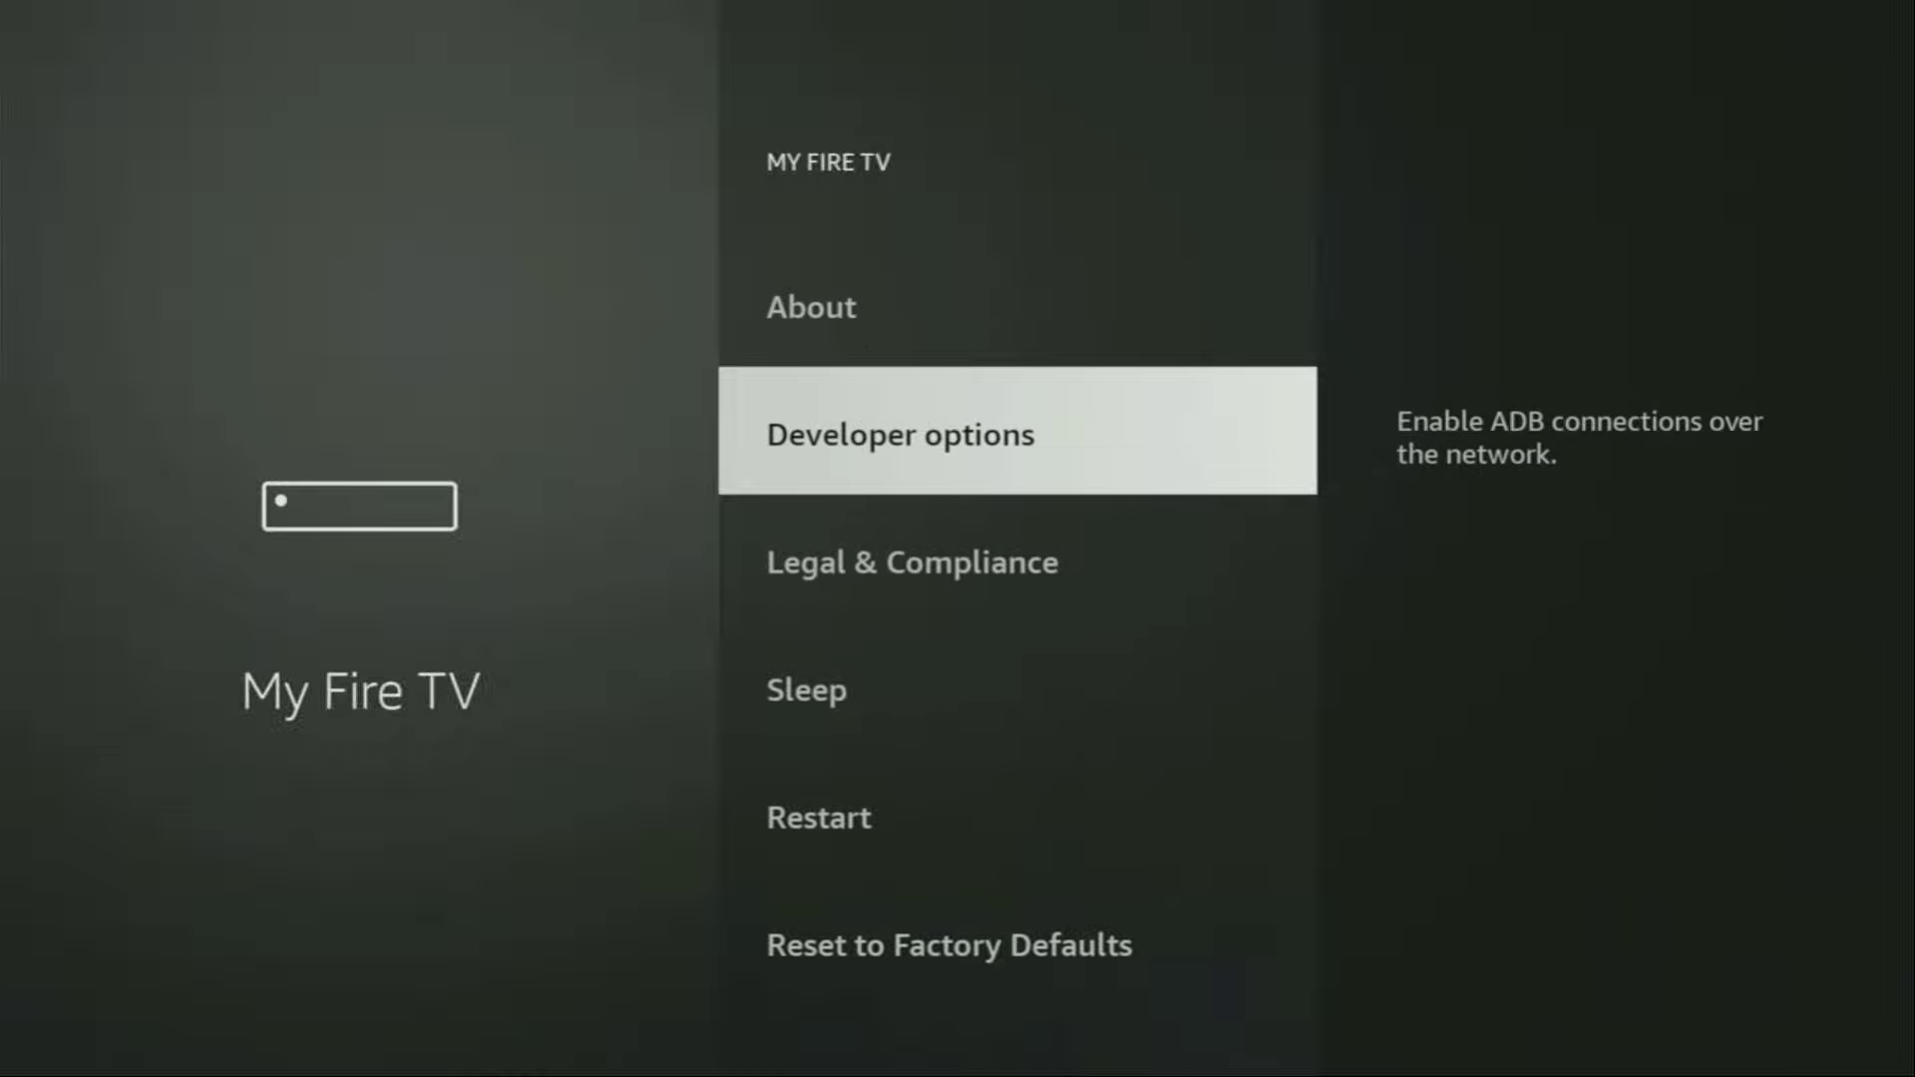
pyautogui.press('Up')
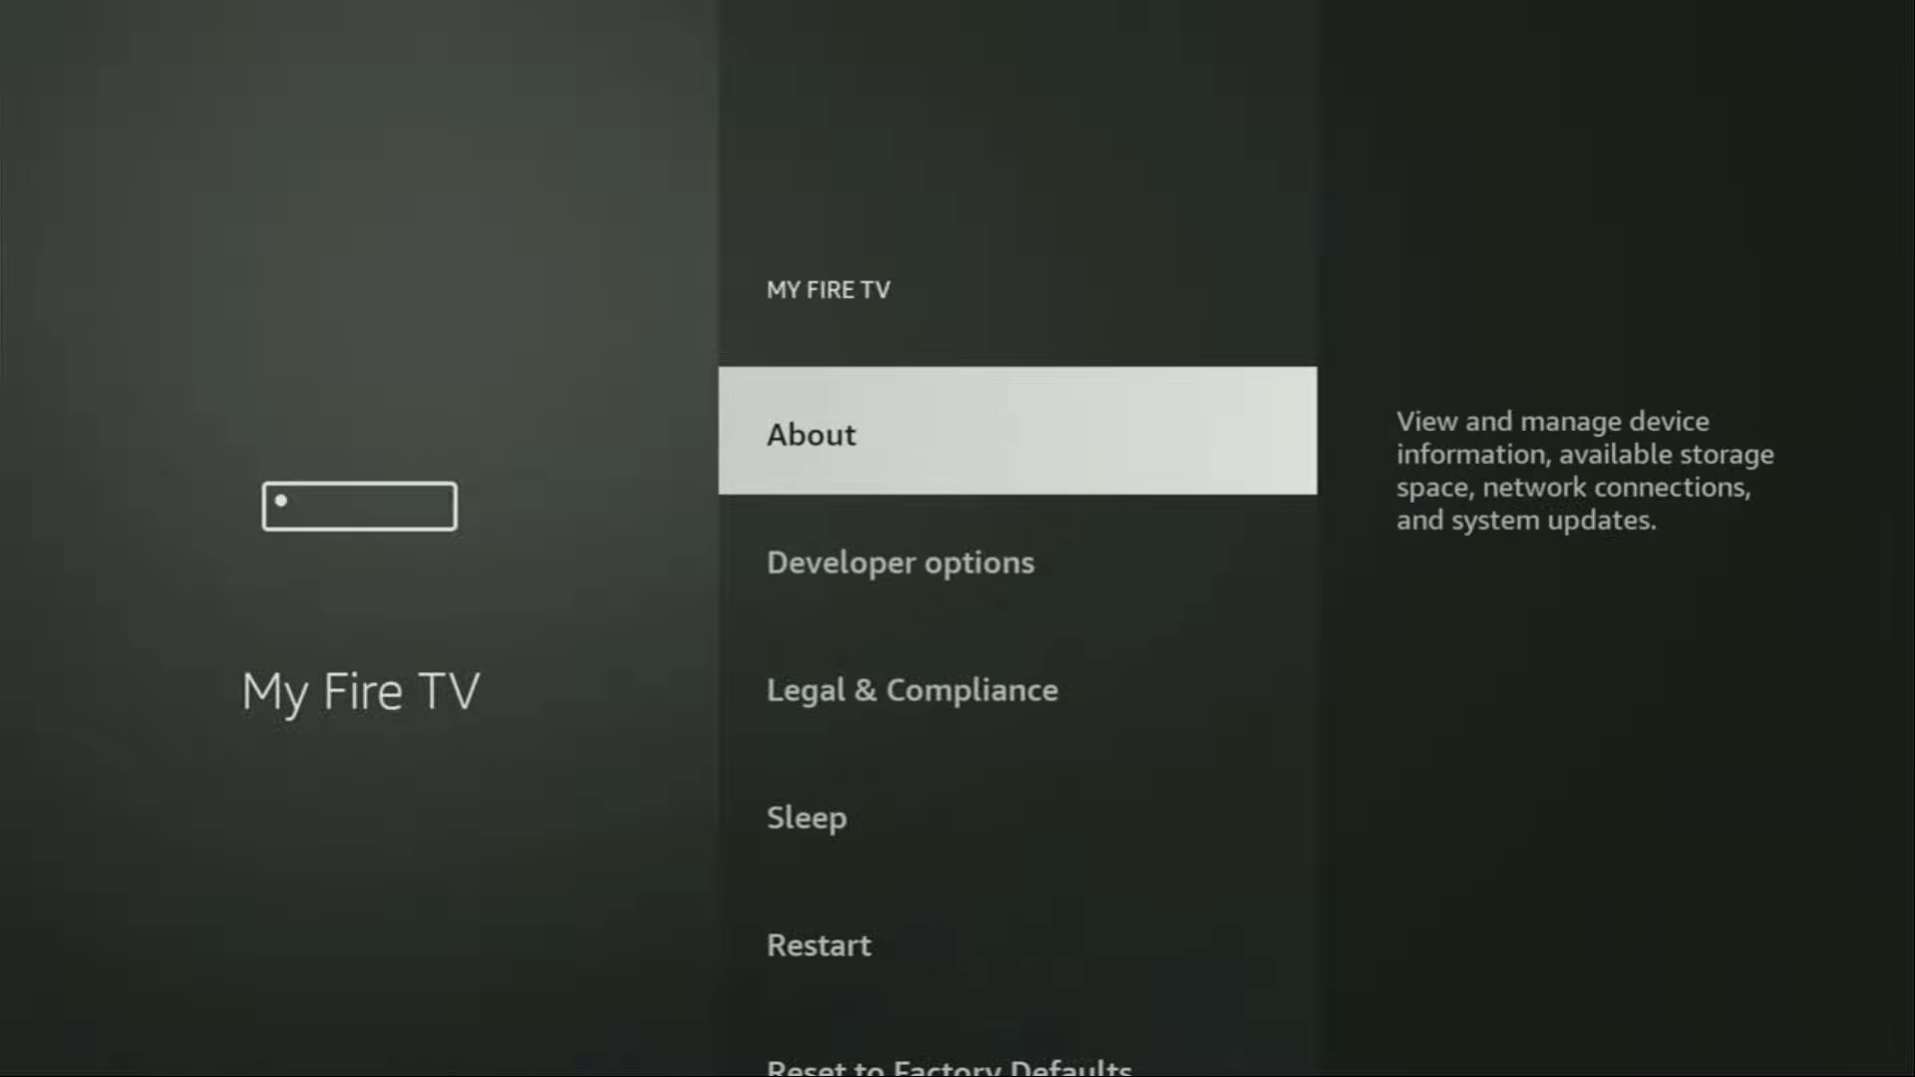
pyautogui.press('Return')
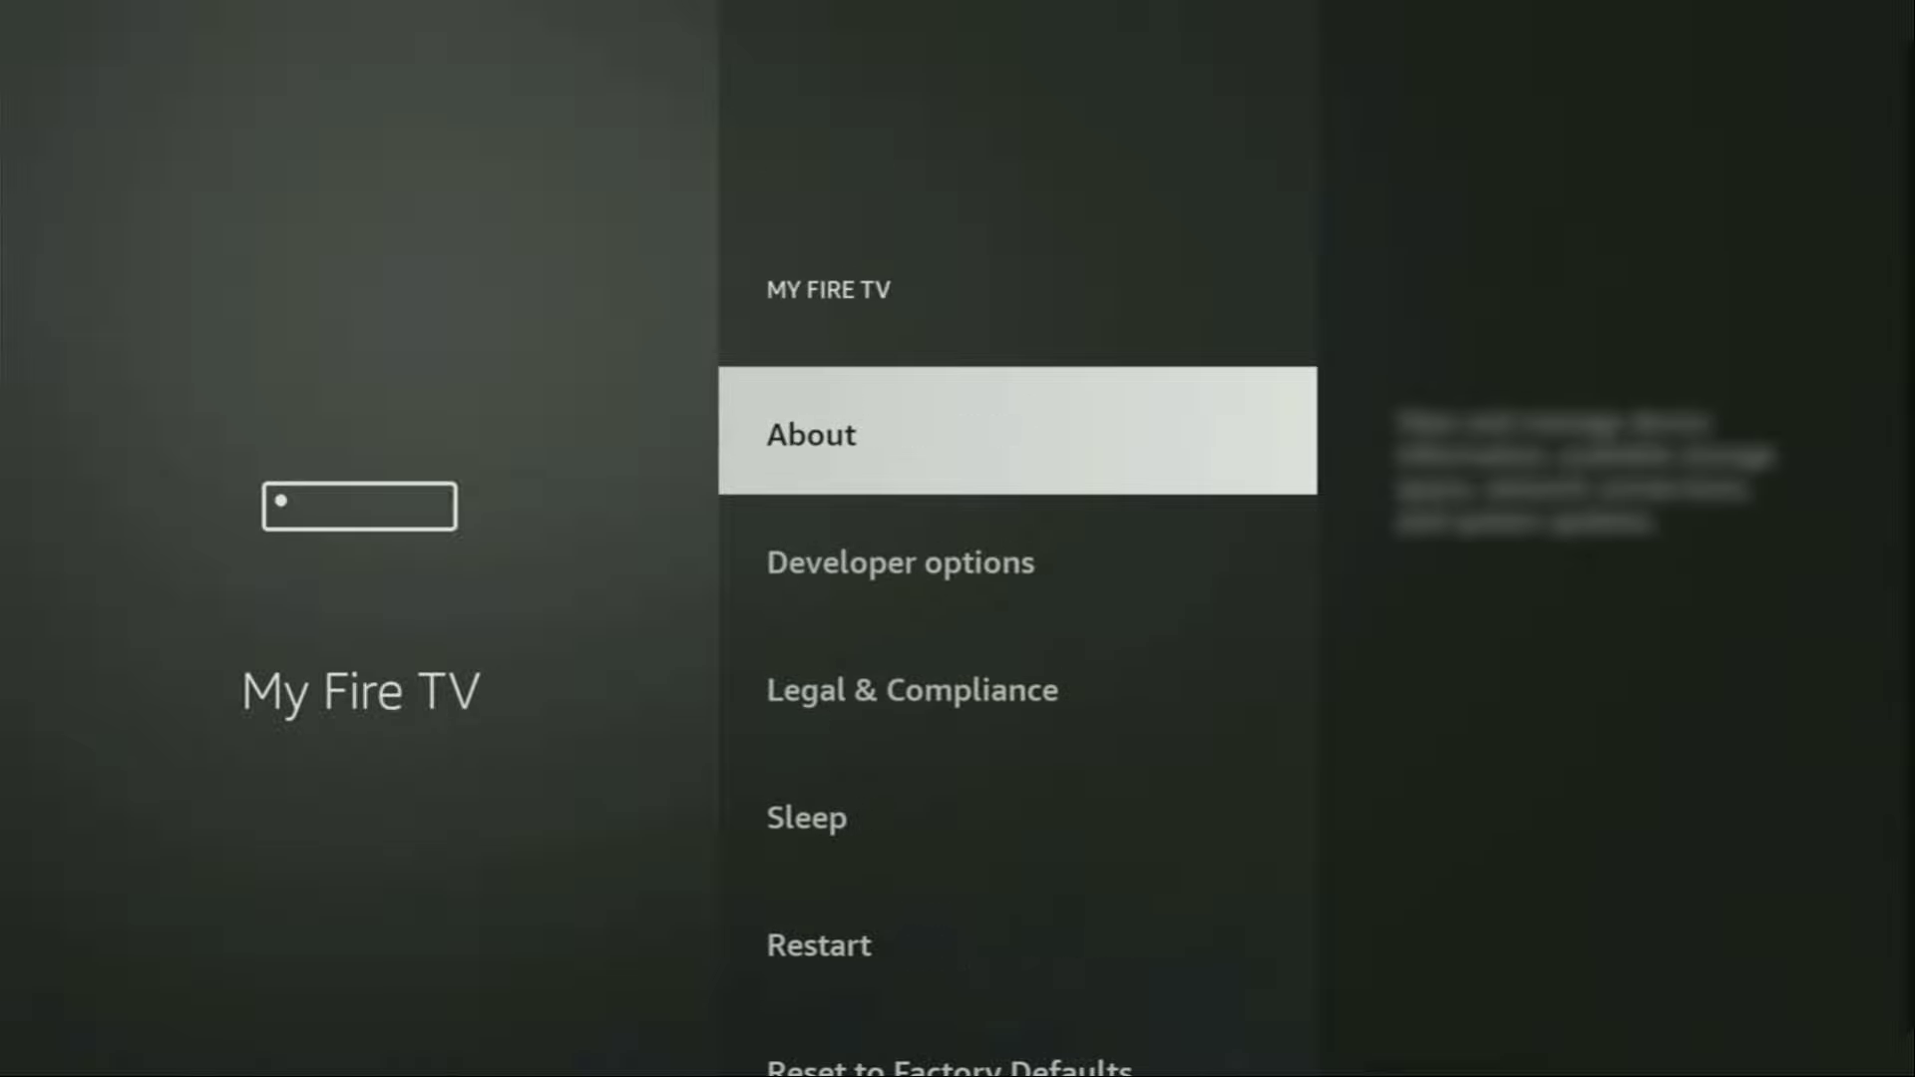
pyautogui.press('Return')
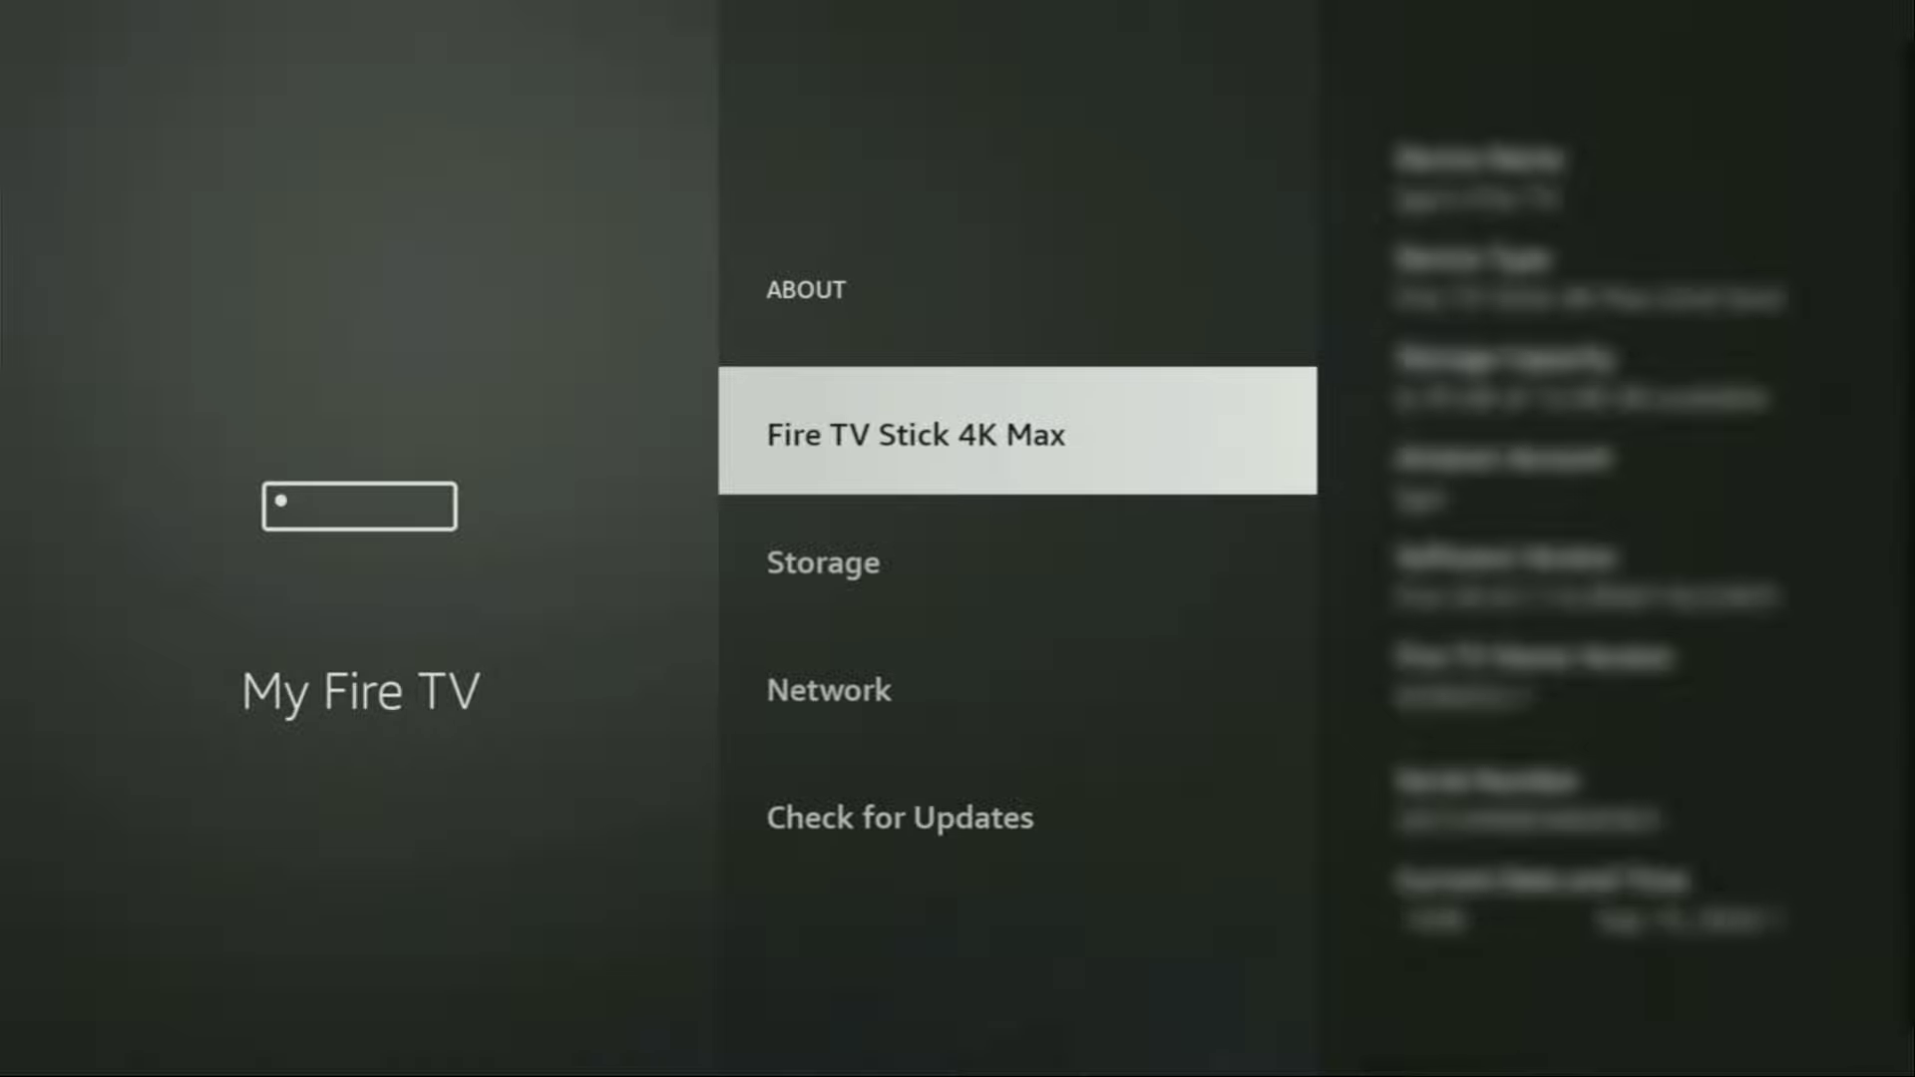
pyautogui.press('Return')
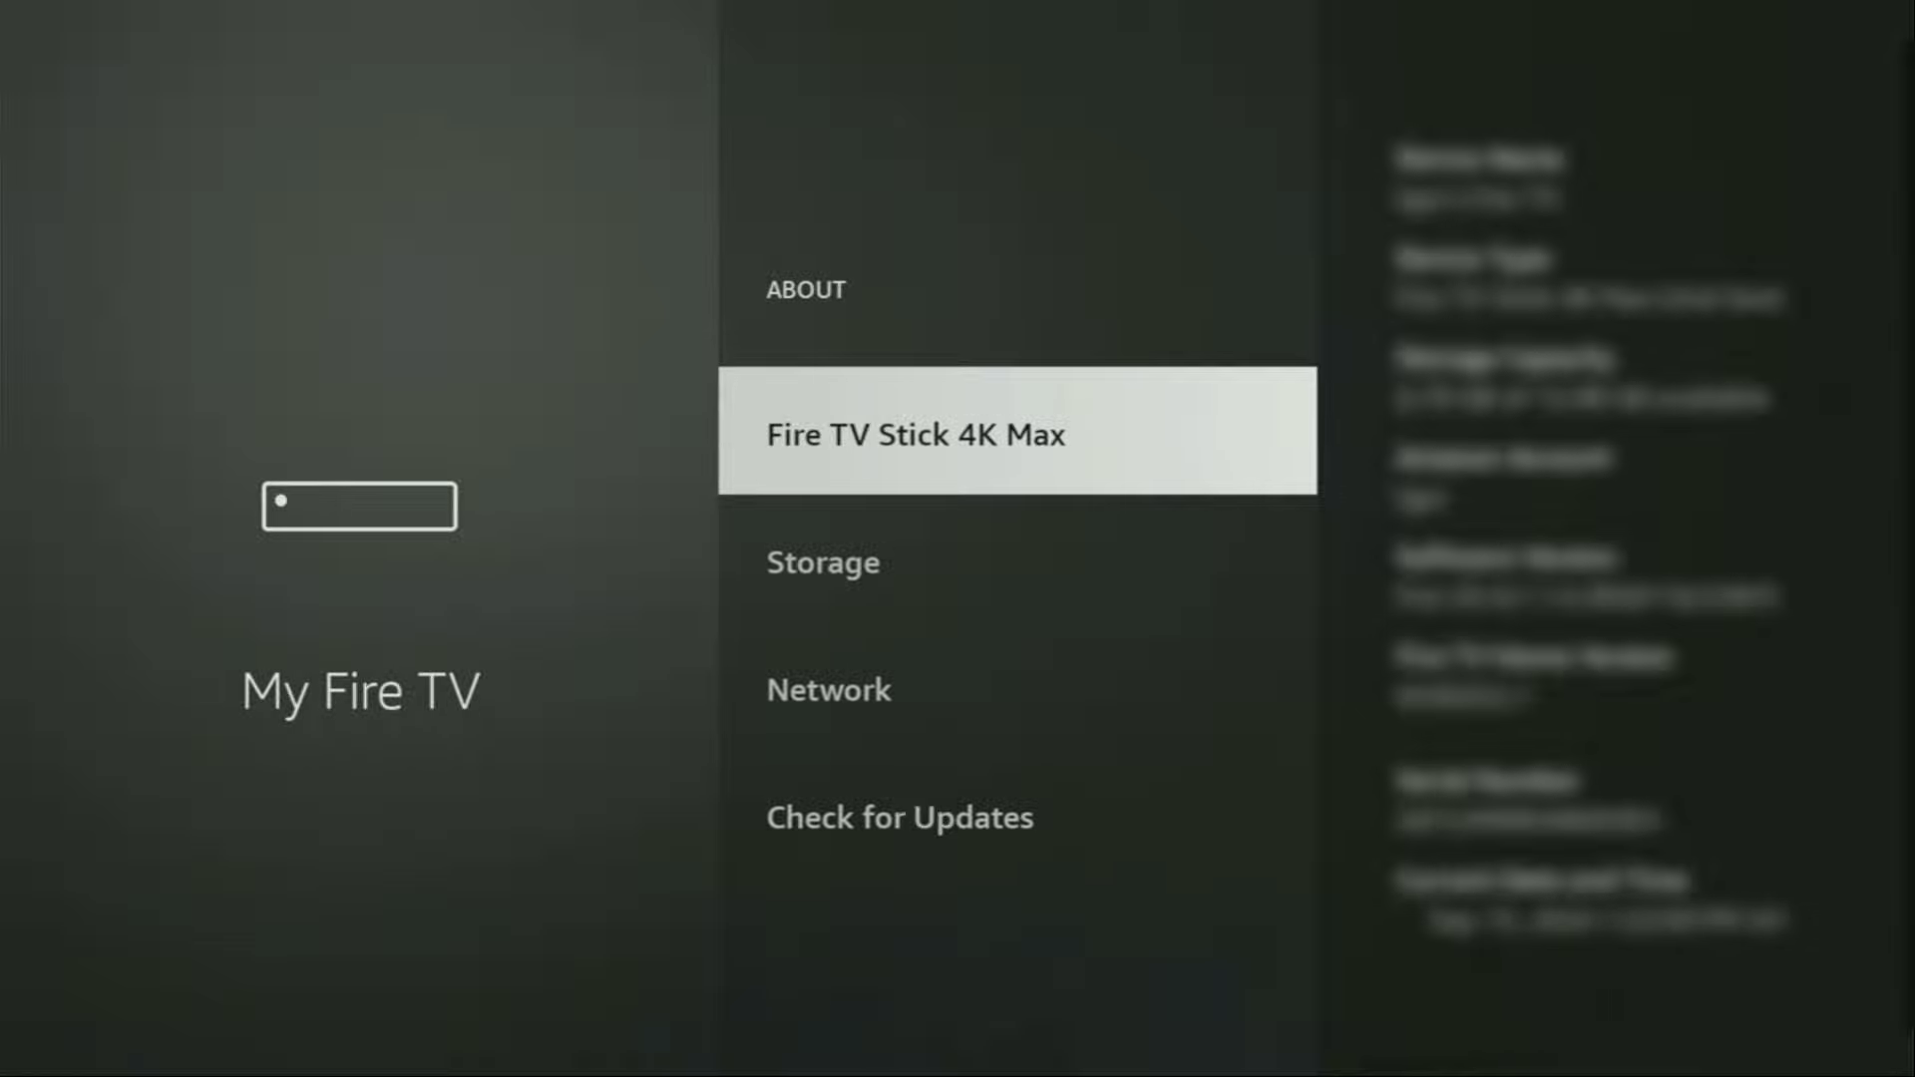
pyautogui.press('Escape')
pyautogui.press('Down')
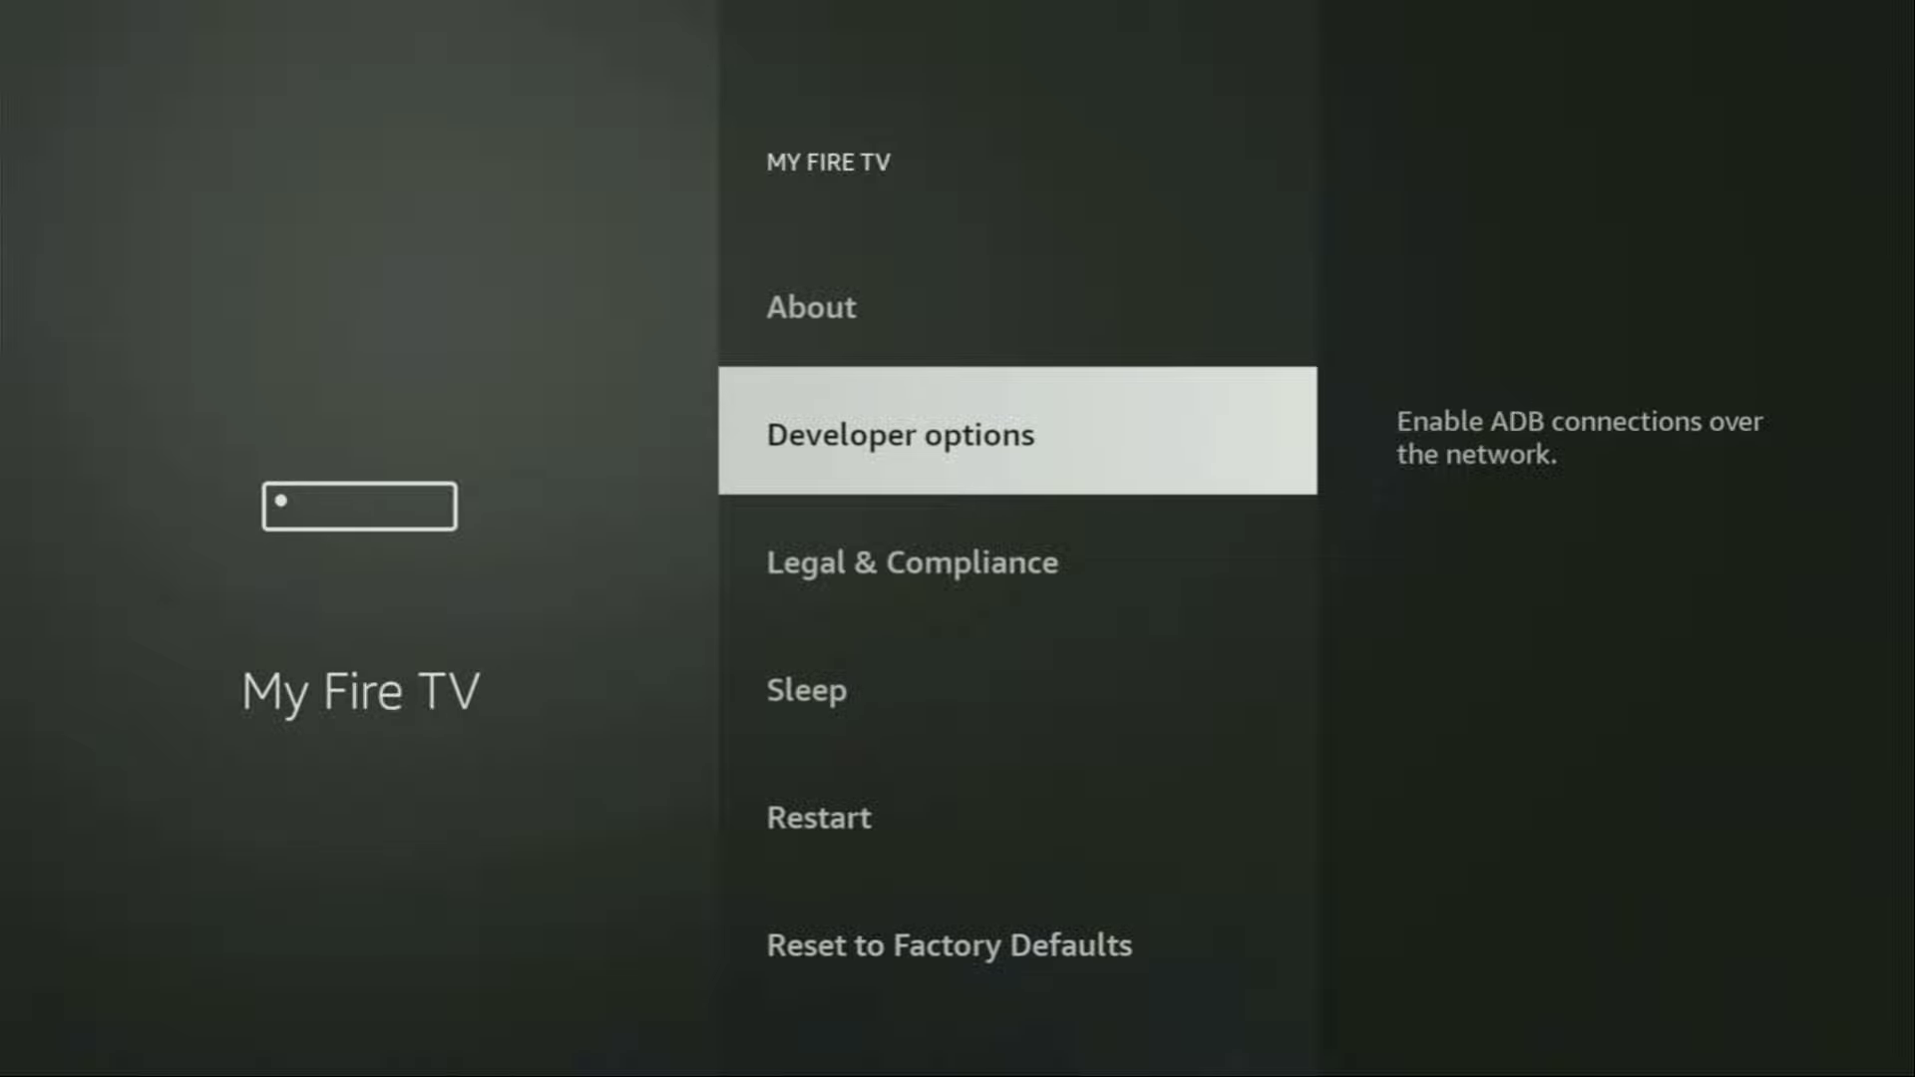
# - In Developer options, open Install unknown apps and toggle Downloader's install permission
pyautogui.press('Return')
pyautogui.press('Return')
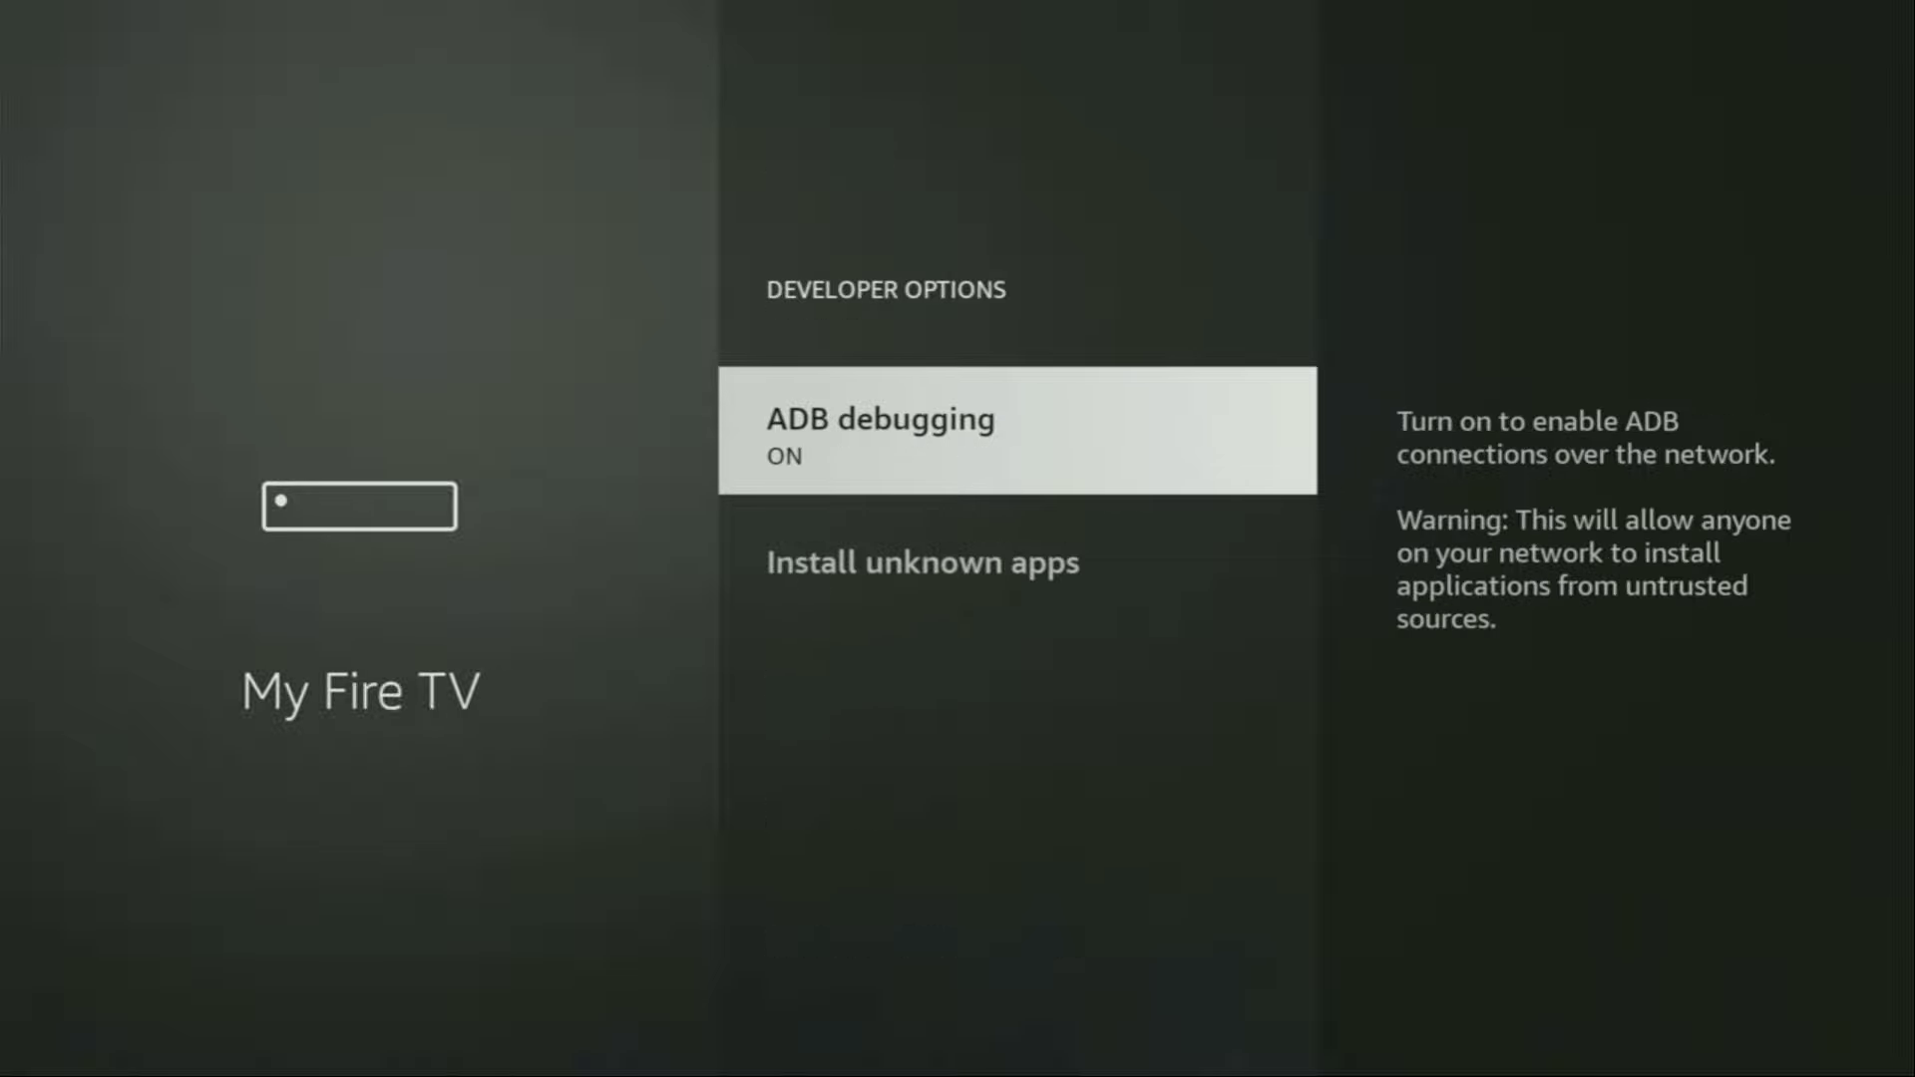
pyautogui.press('Down')
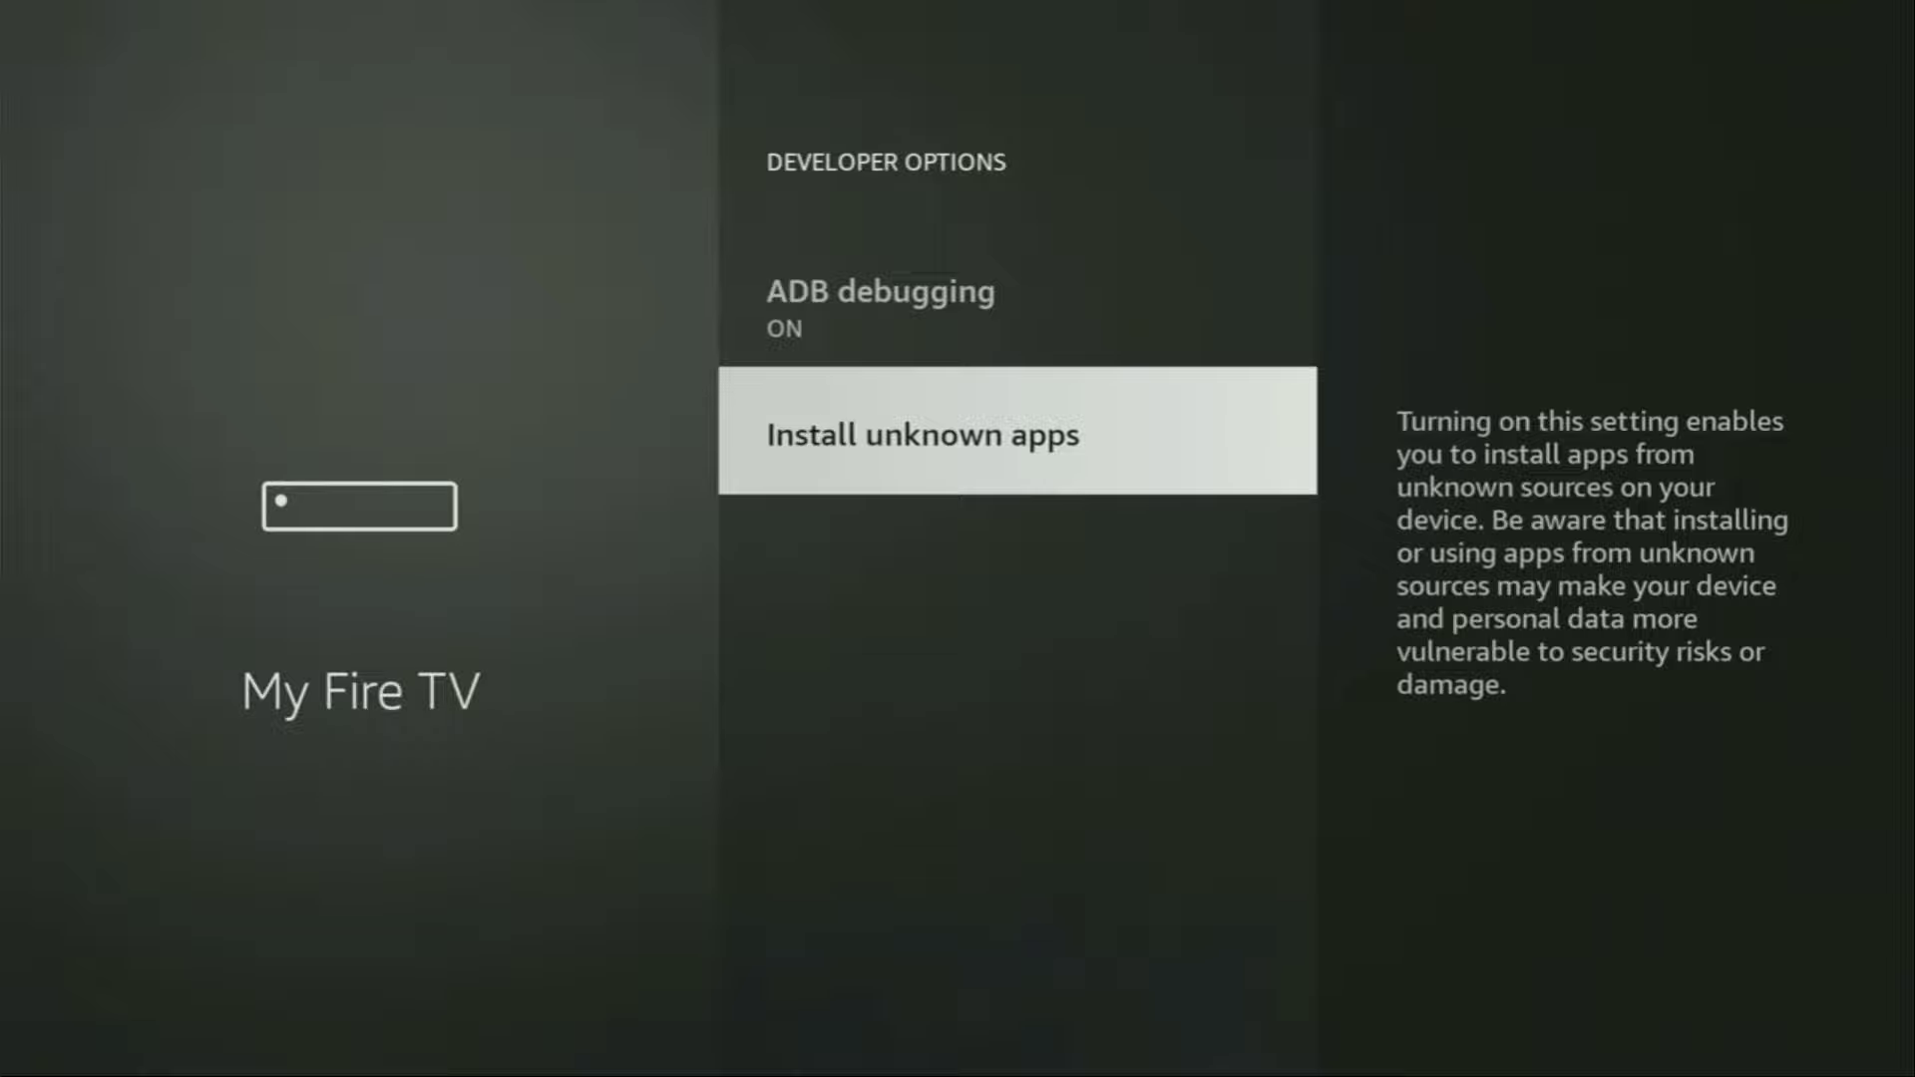
pyautogui.press('Return')
pyautogui.press('Down')
pyautogui.press('Down')
pyautogui.press('Down')
pyautogui.press('Down')
pyautogui.press('Down')
pyautogui.press('Down')
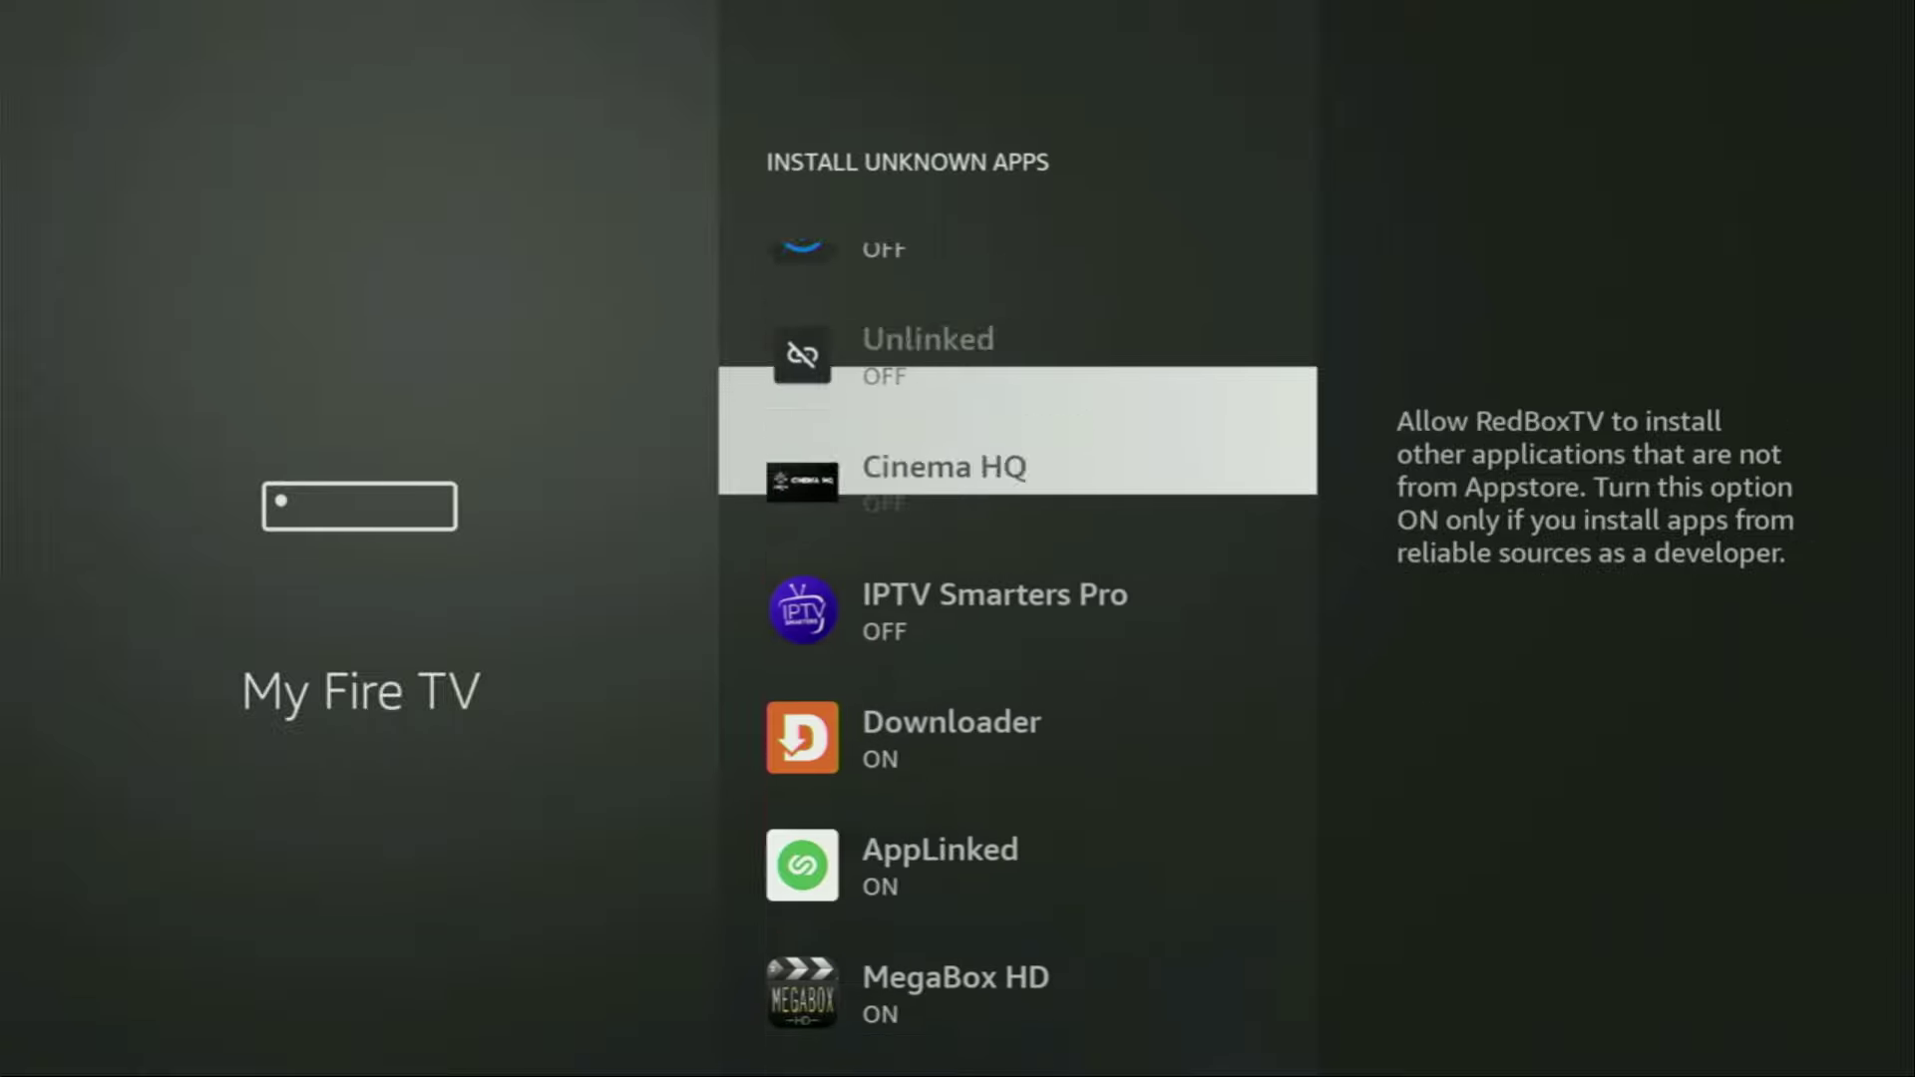
pyautogui.press('Return')
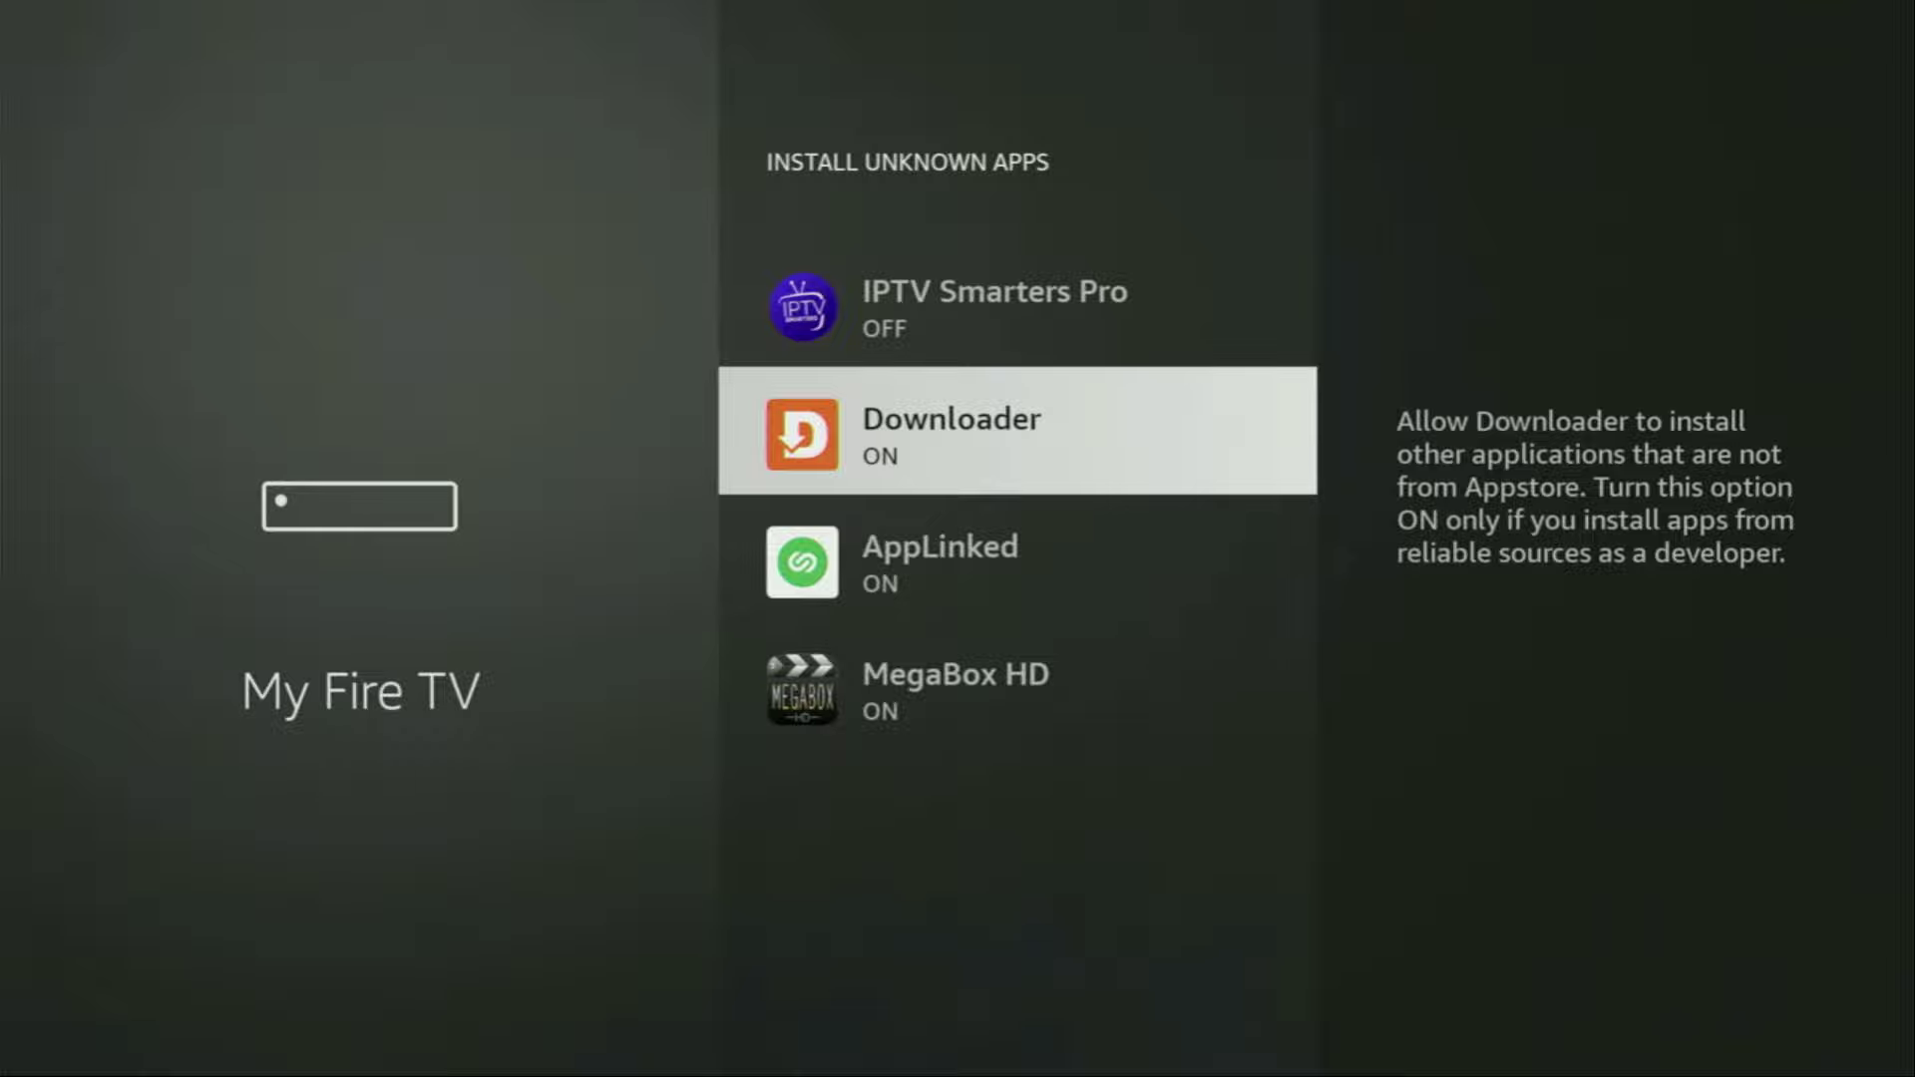
# - Review the permission list showing Downloader, AppLinked and MegaBox HD ON, then return Home
pyautogui.press('Up')
pyautogui.press('Up')
pyautogui.press('Up')
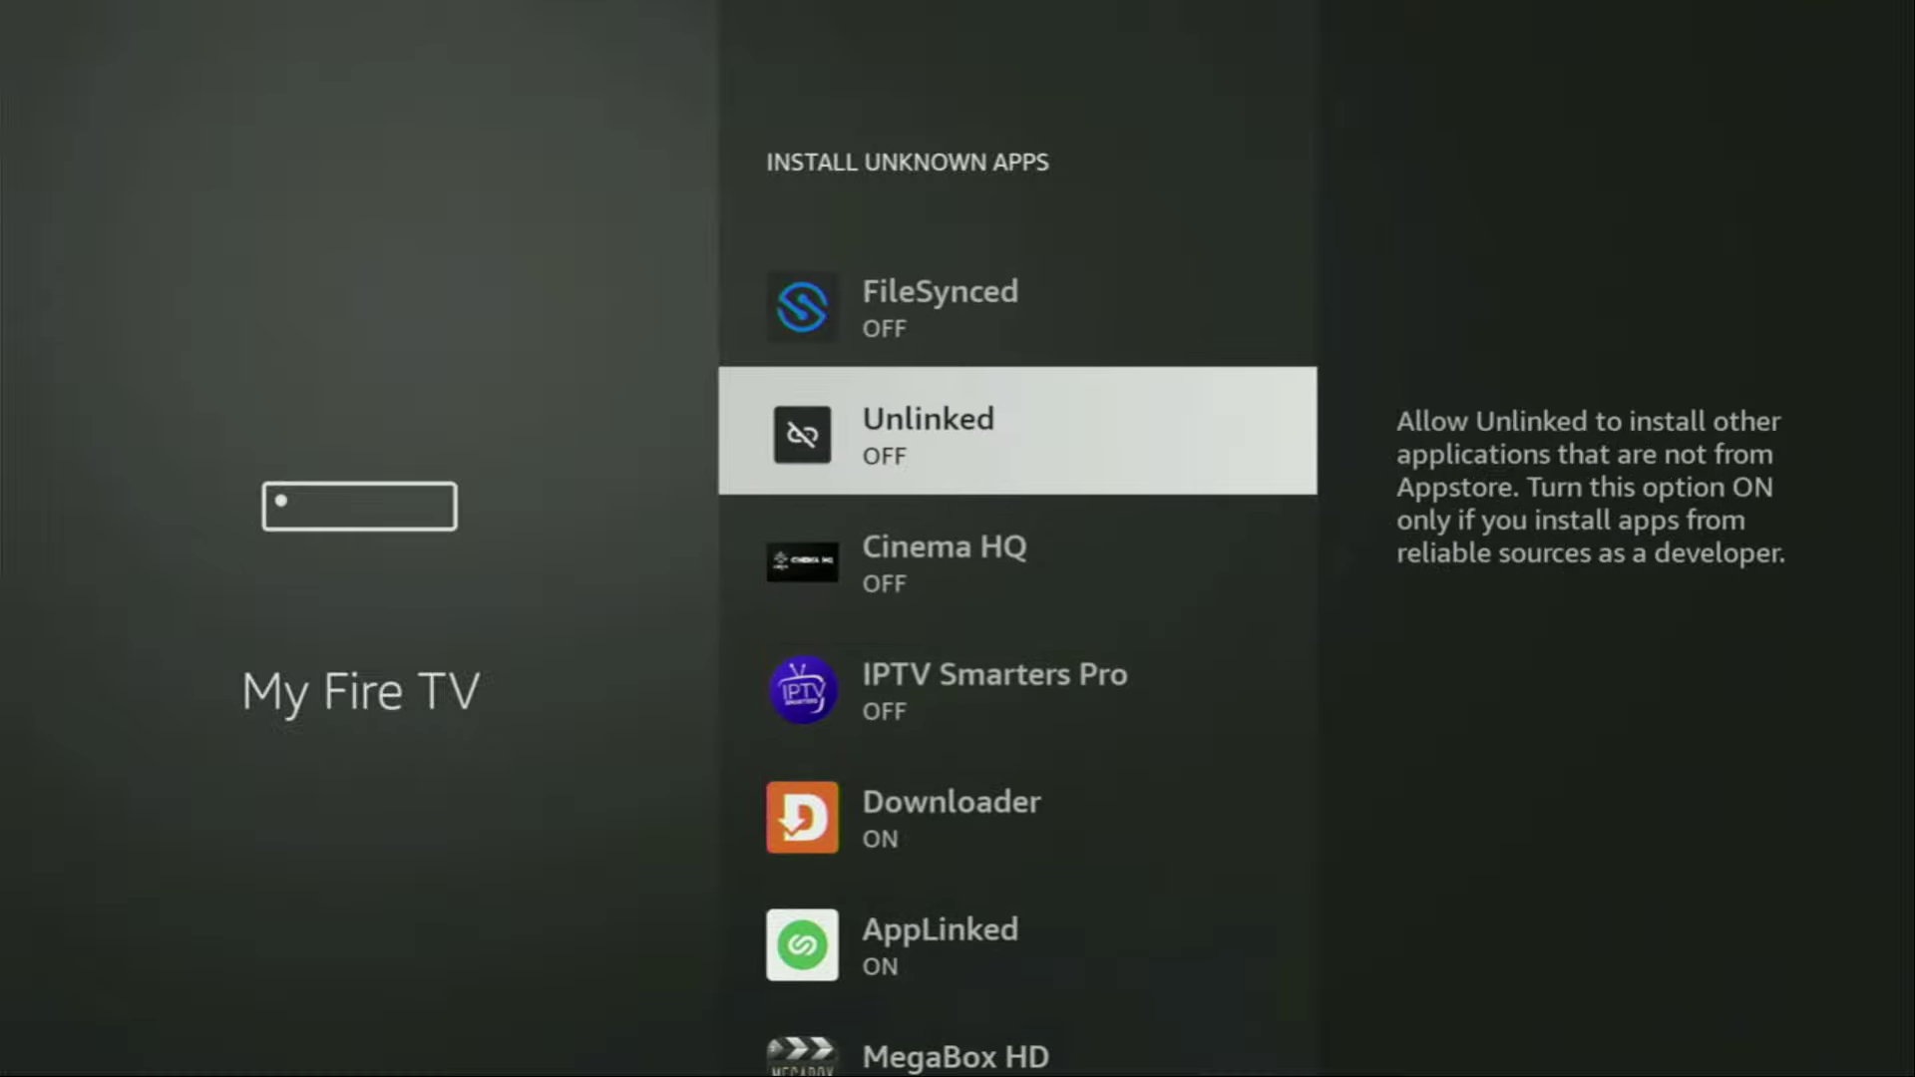
pyautogui.press('Up')
pyautogui.press('Up')
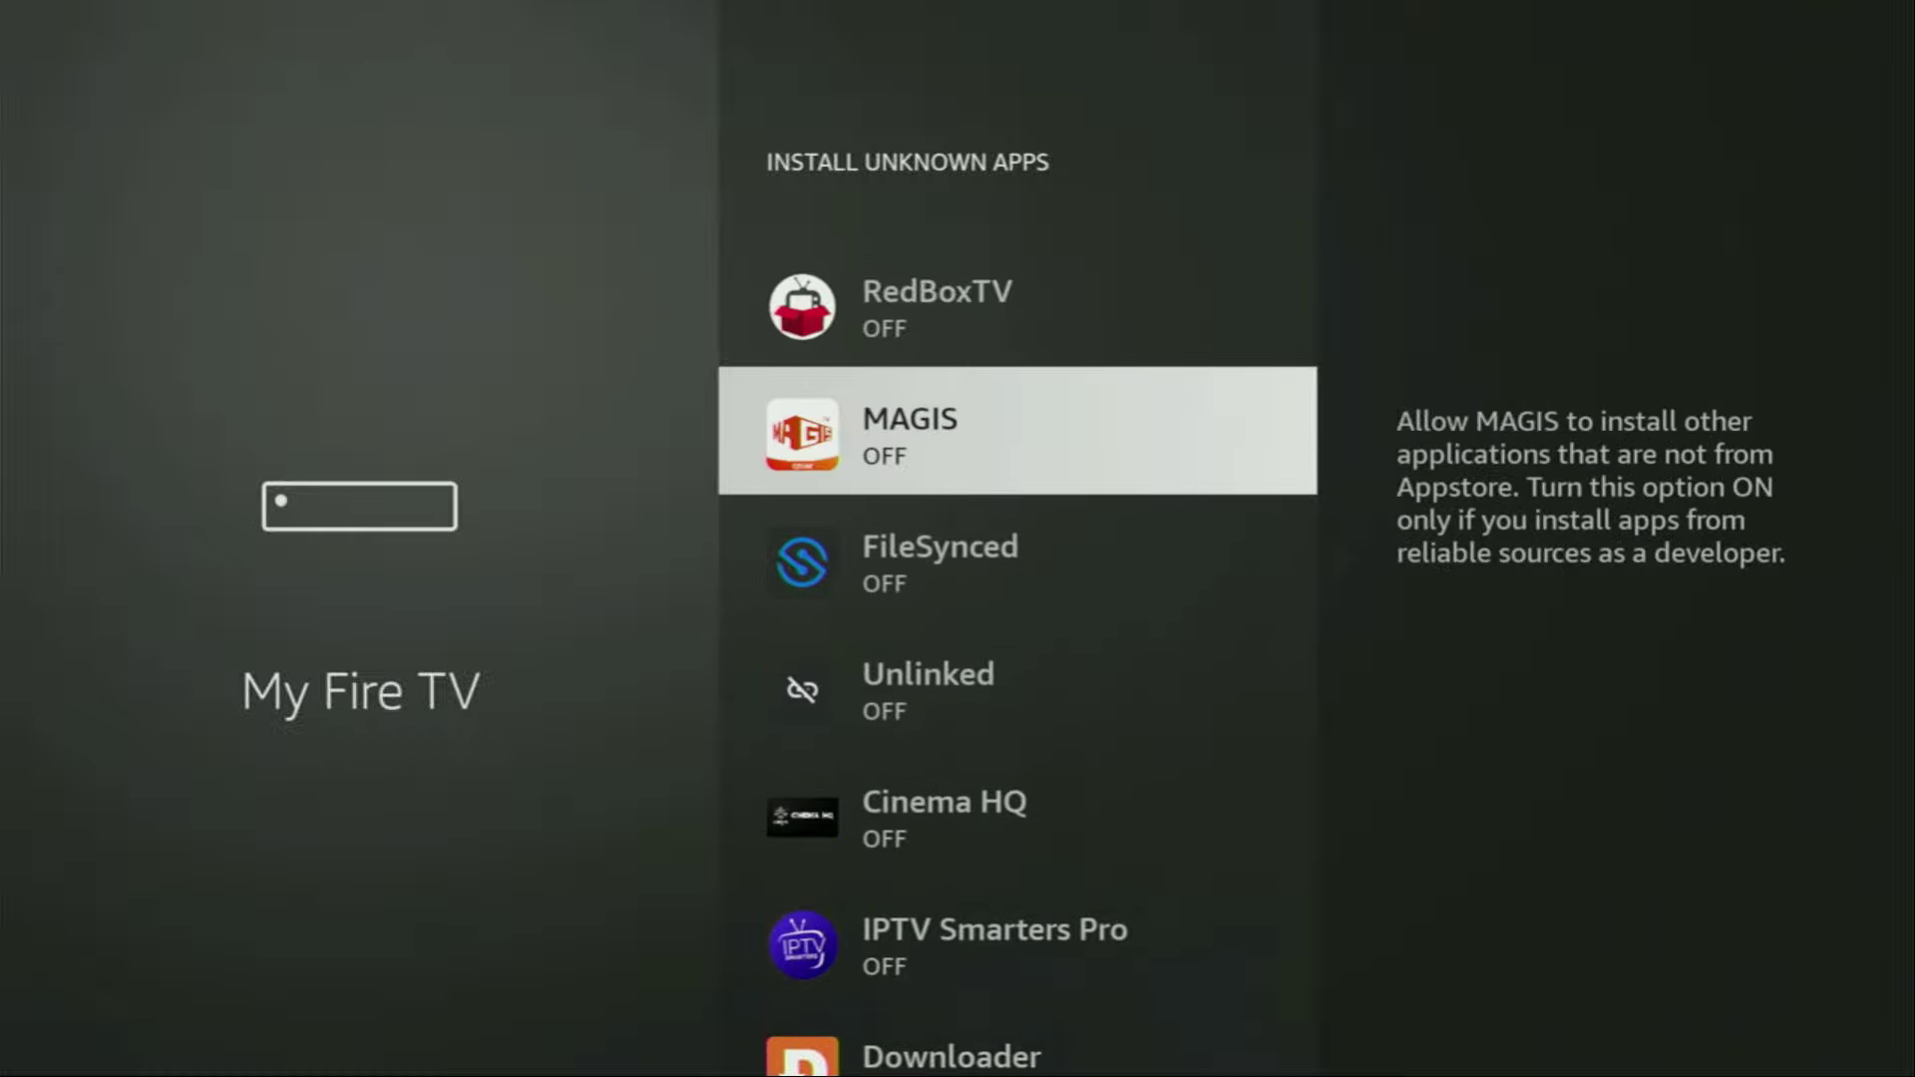
pyautogui.press('Up')
pyautogui.press('Down')
pyautogui.press('Down')
pyautogui.press('Down')
pyautogui.press('Down')
pyautogui.press('Down')
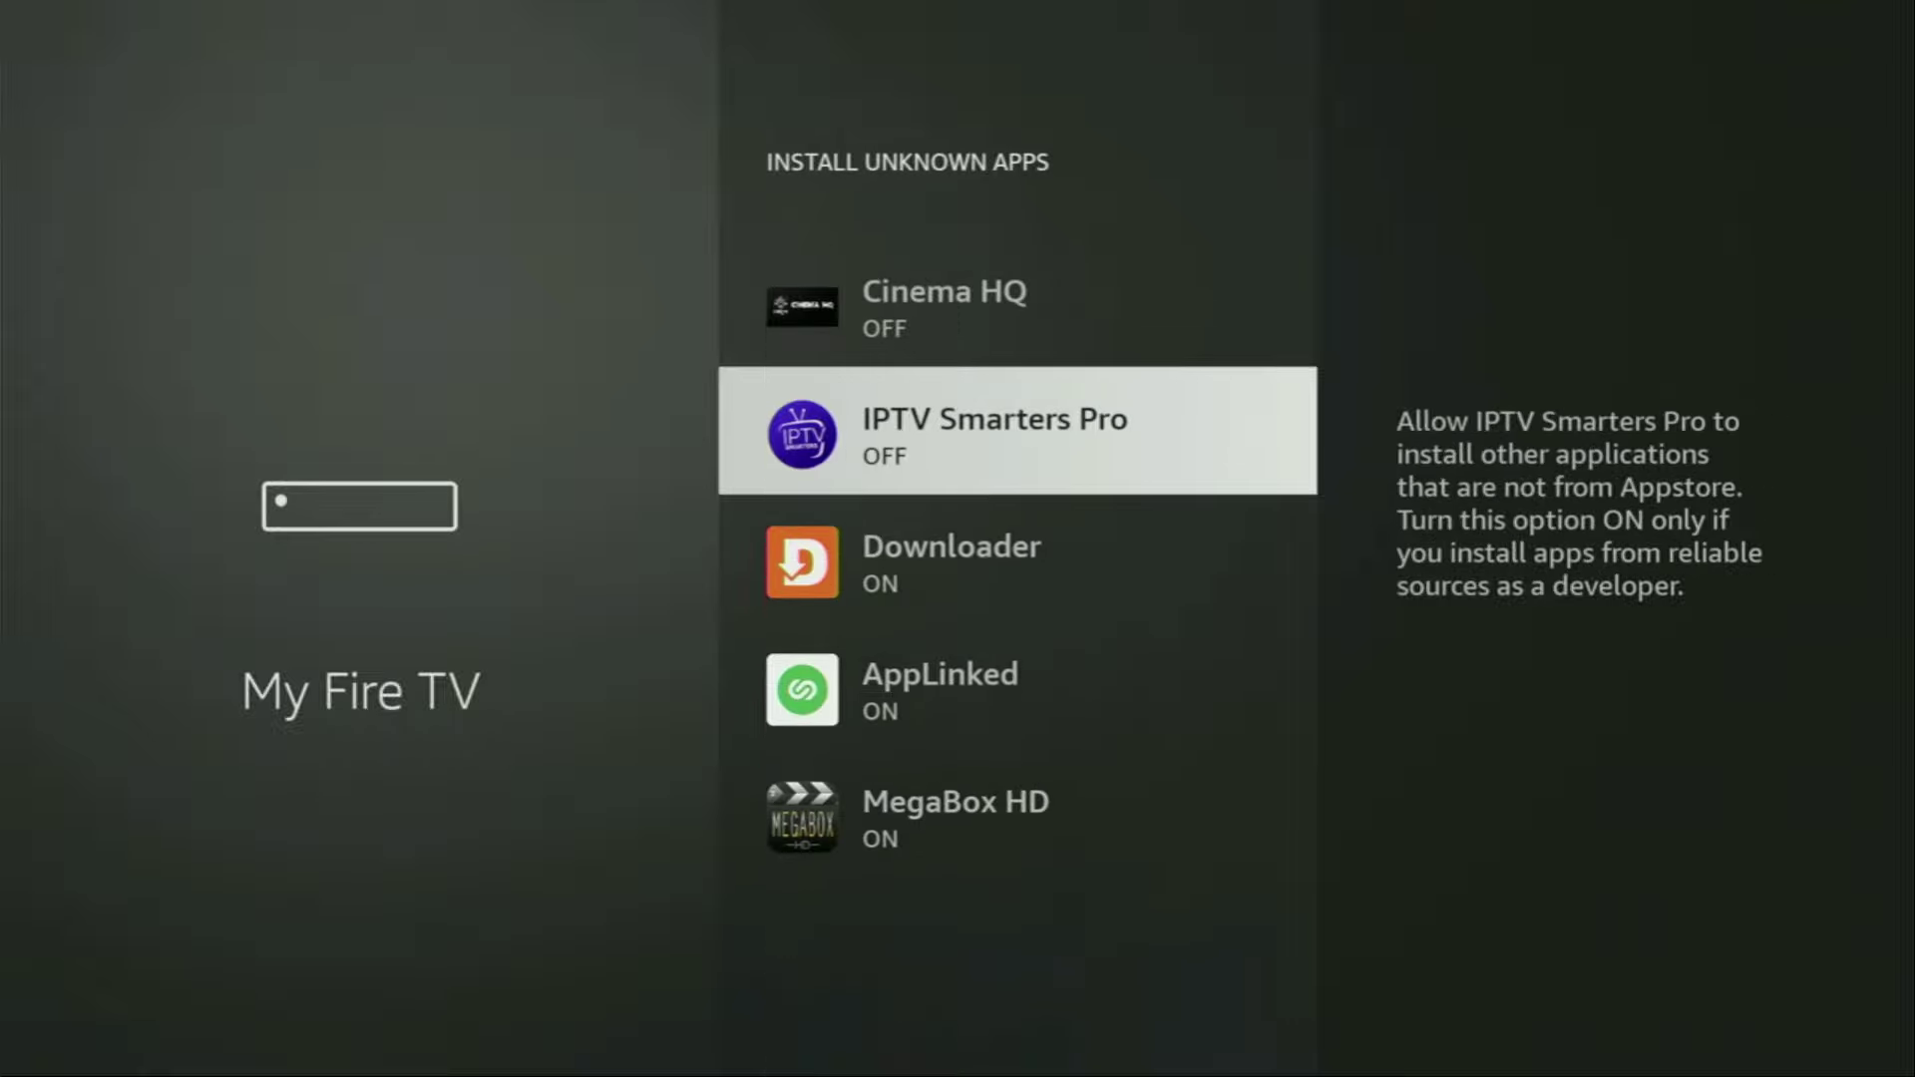
pyautogui.press('Down')
pyautogui.press('Down')
pyautogui.press('Down')
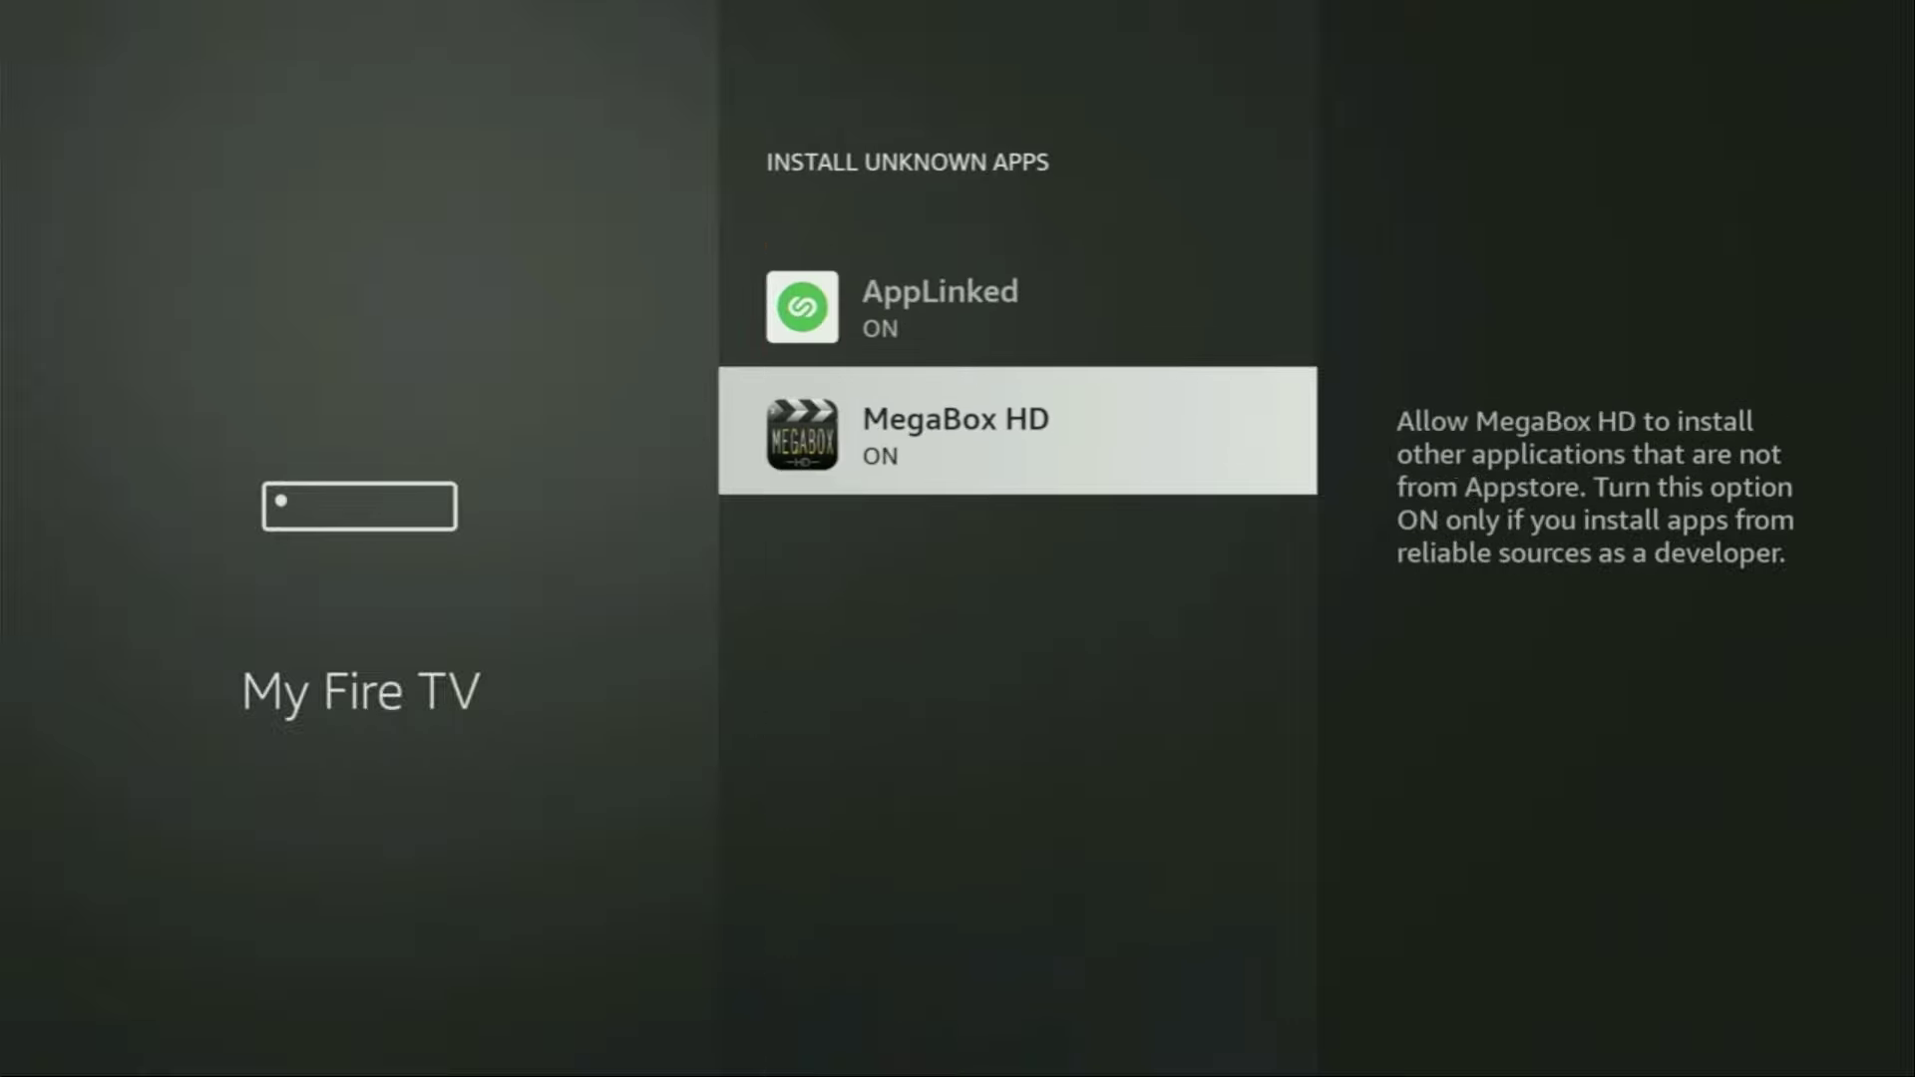
pyautogui.press('Up')
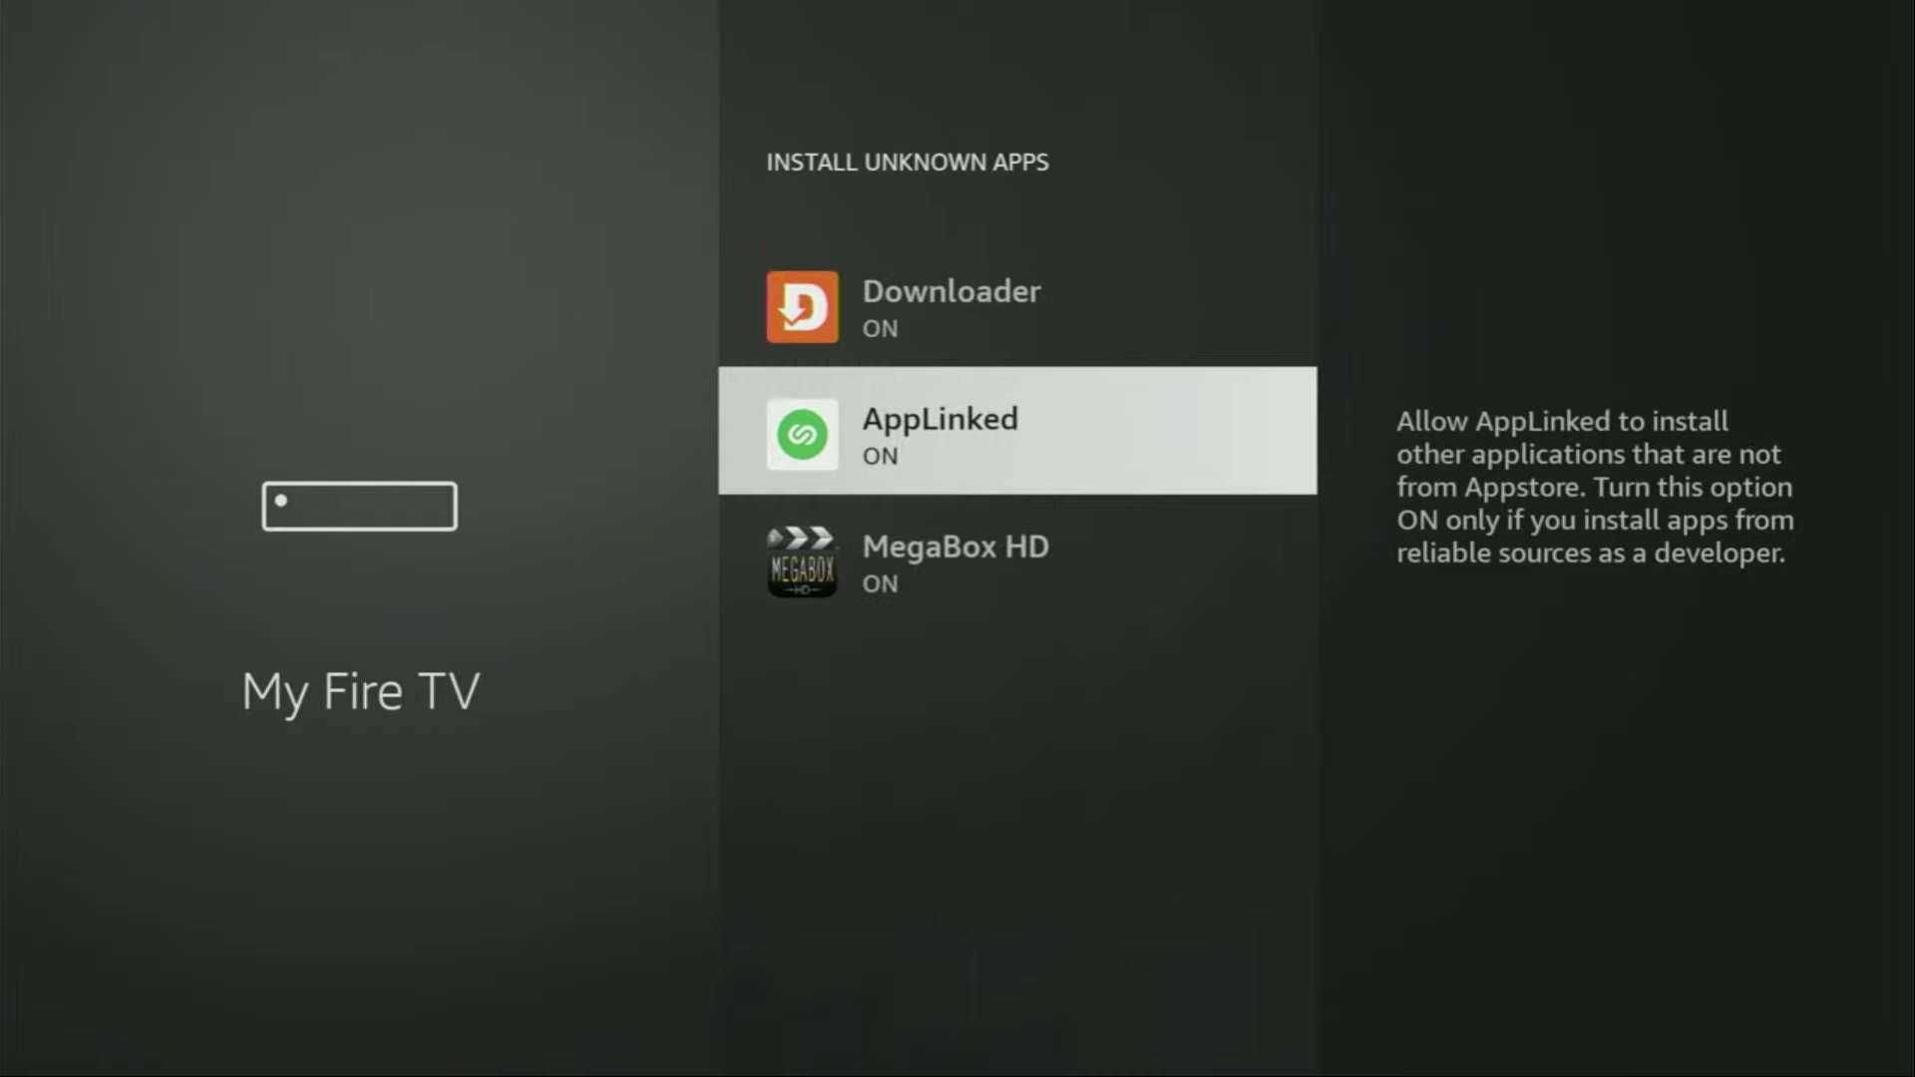
pyautogui.press('Up')
pyautogui.press('Up')
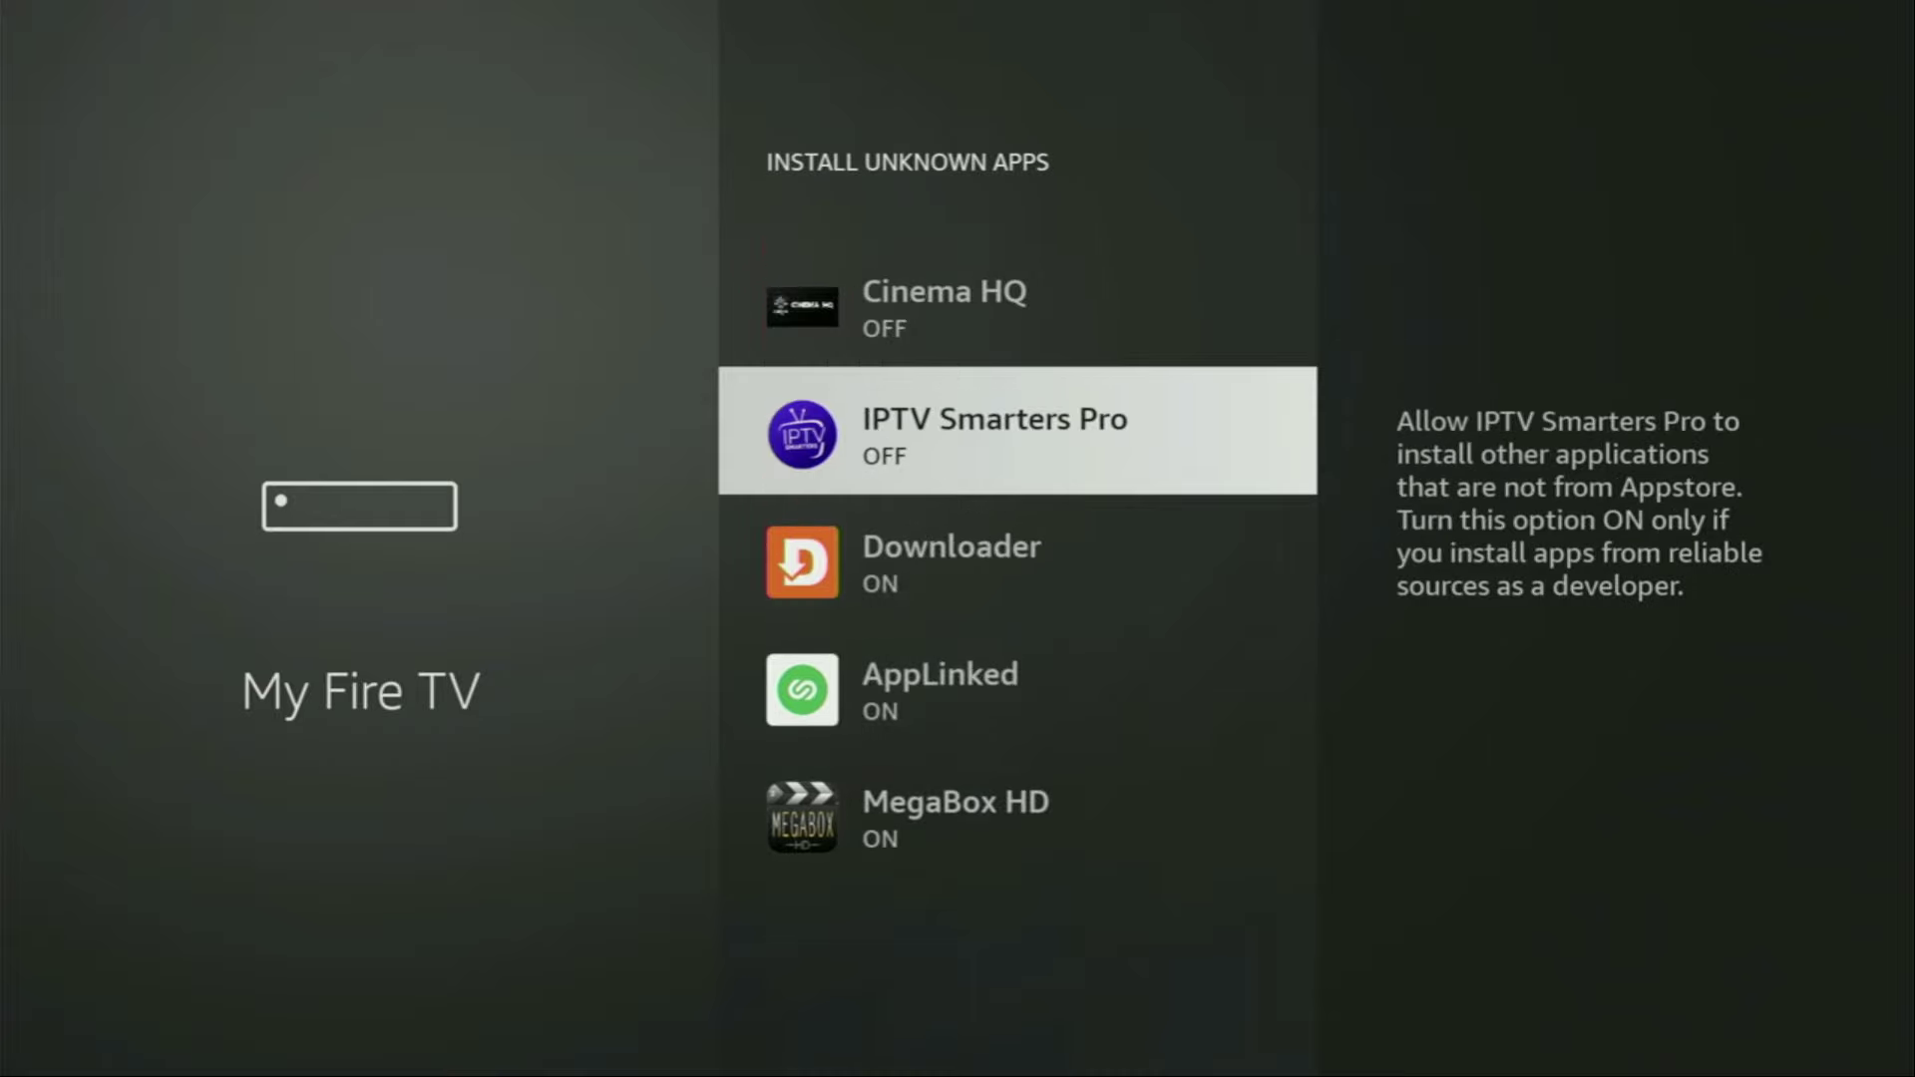
pyautogui.press('Home')
# - Open Your Apps & Channels from the home screen and move focus to the NordVPN tile
pyautogui.press('Right')
pyautogui.press('Right')
pyautogui.press('Right')
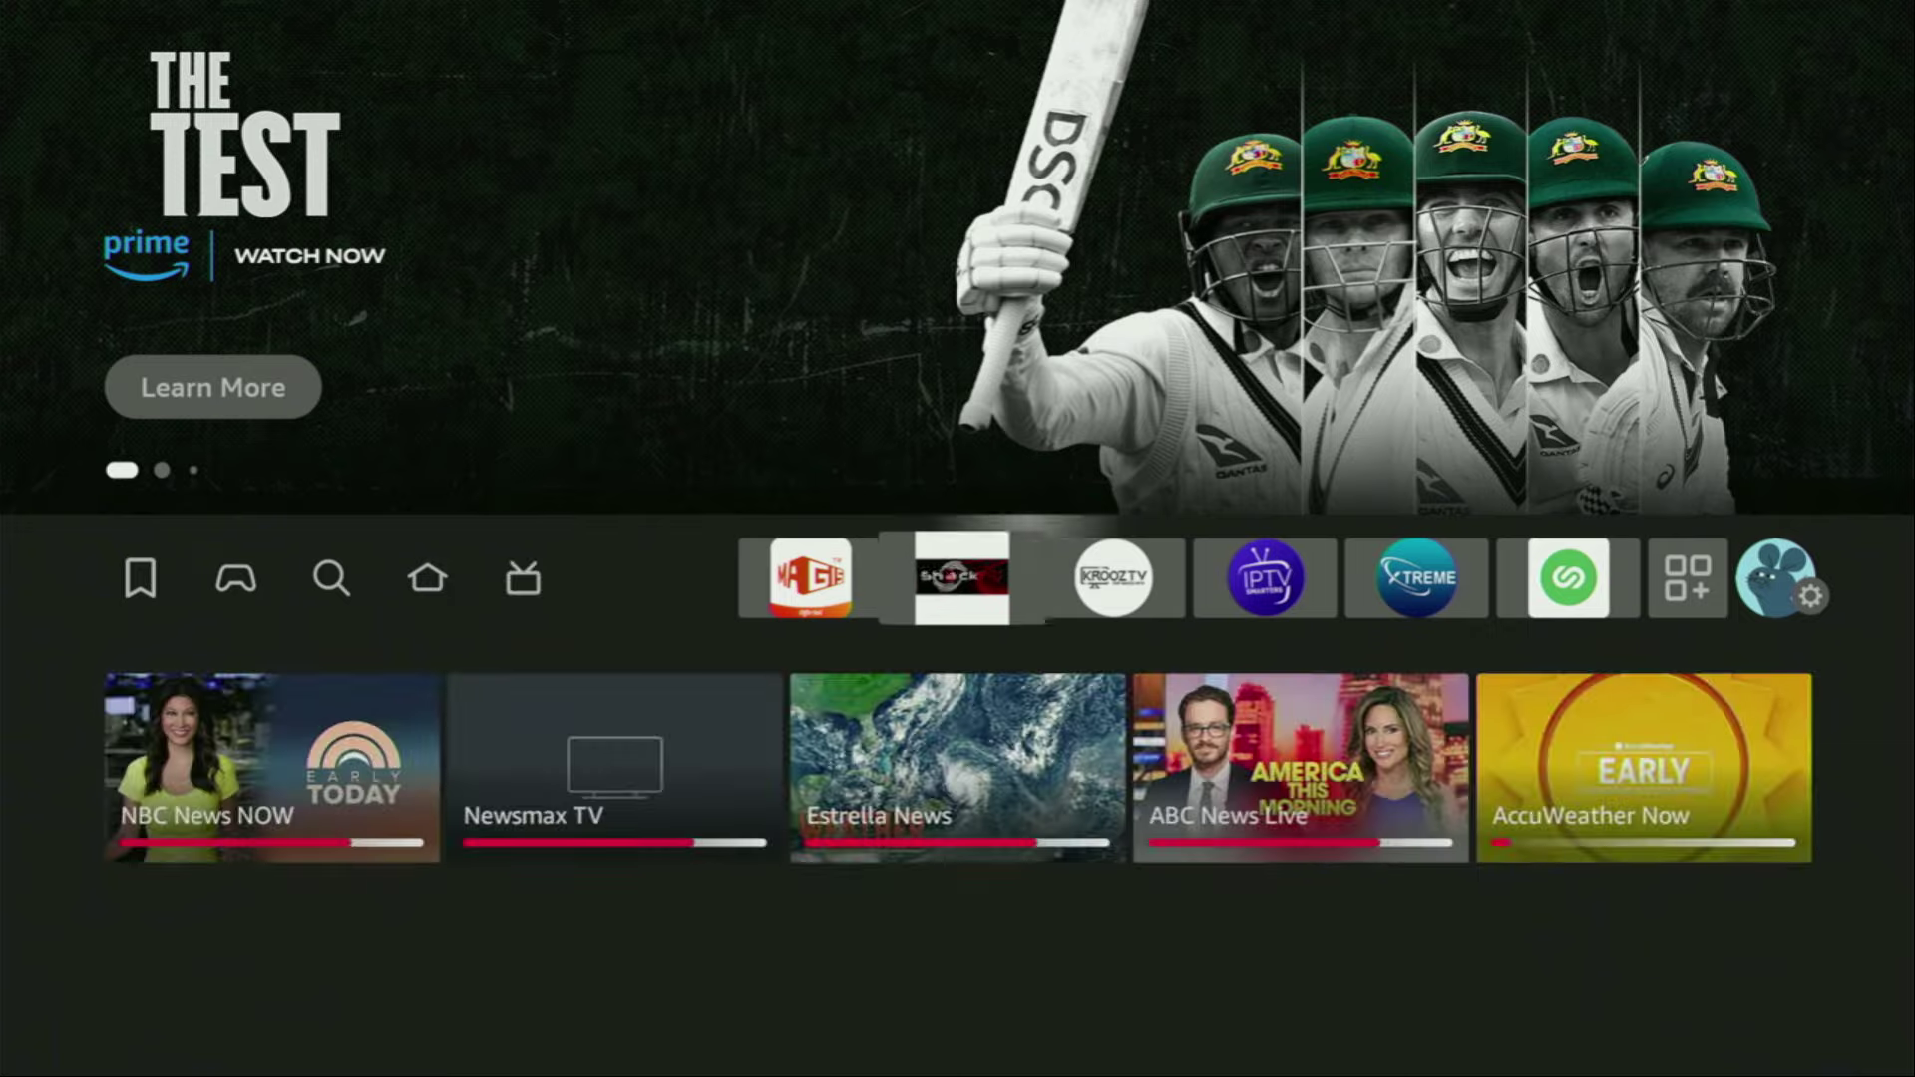
pyautogui.press('Right')
pyautogui.press('Right')
pyautogui.press('Right')
pyautogui.press('Right')
pyautogui.press('Right')
pyautogui.press('Return')
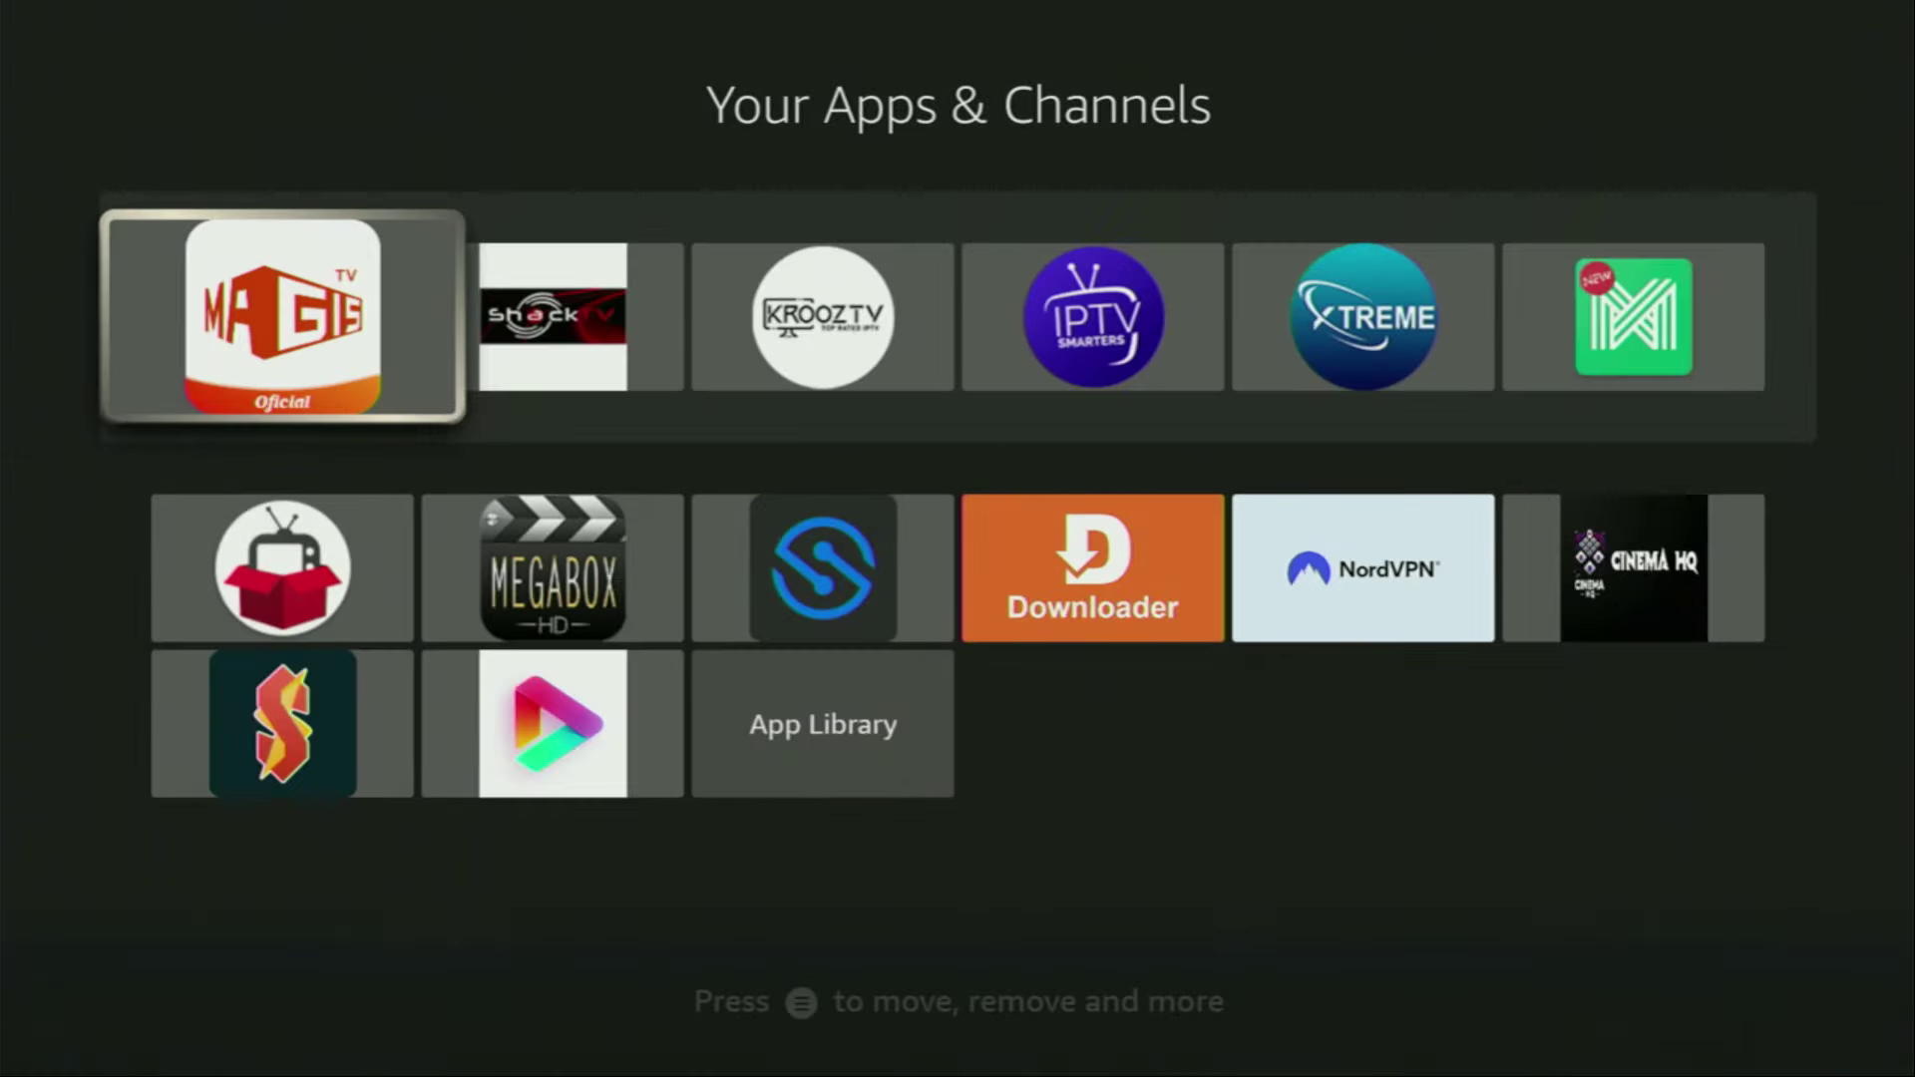
pyautogui.press('Down')
pyautogui.press('Right')
pyautogui.press('Right')
pyautogui.press('Right')
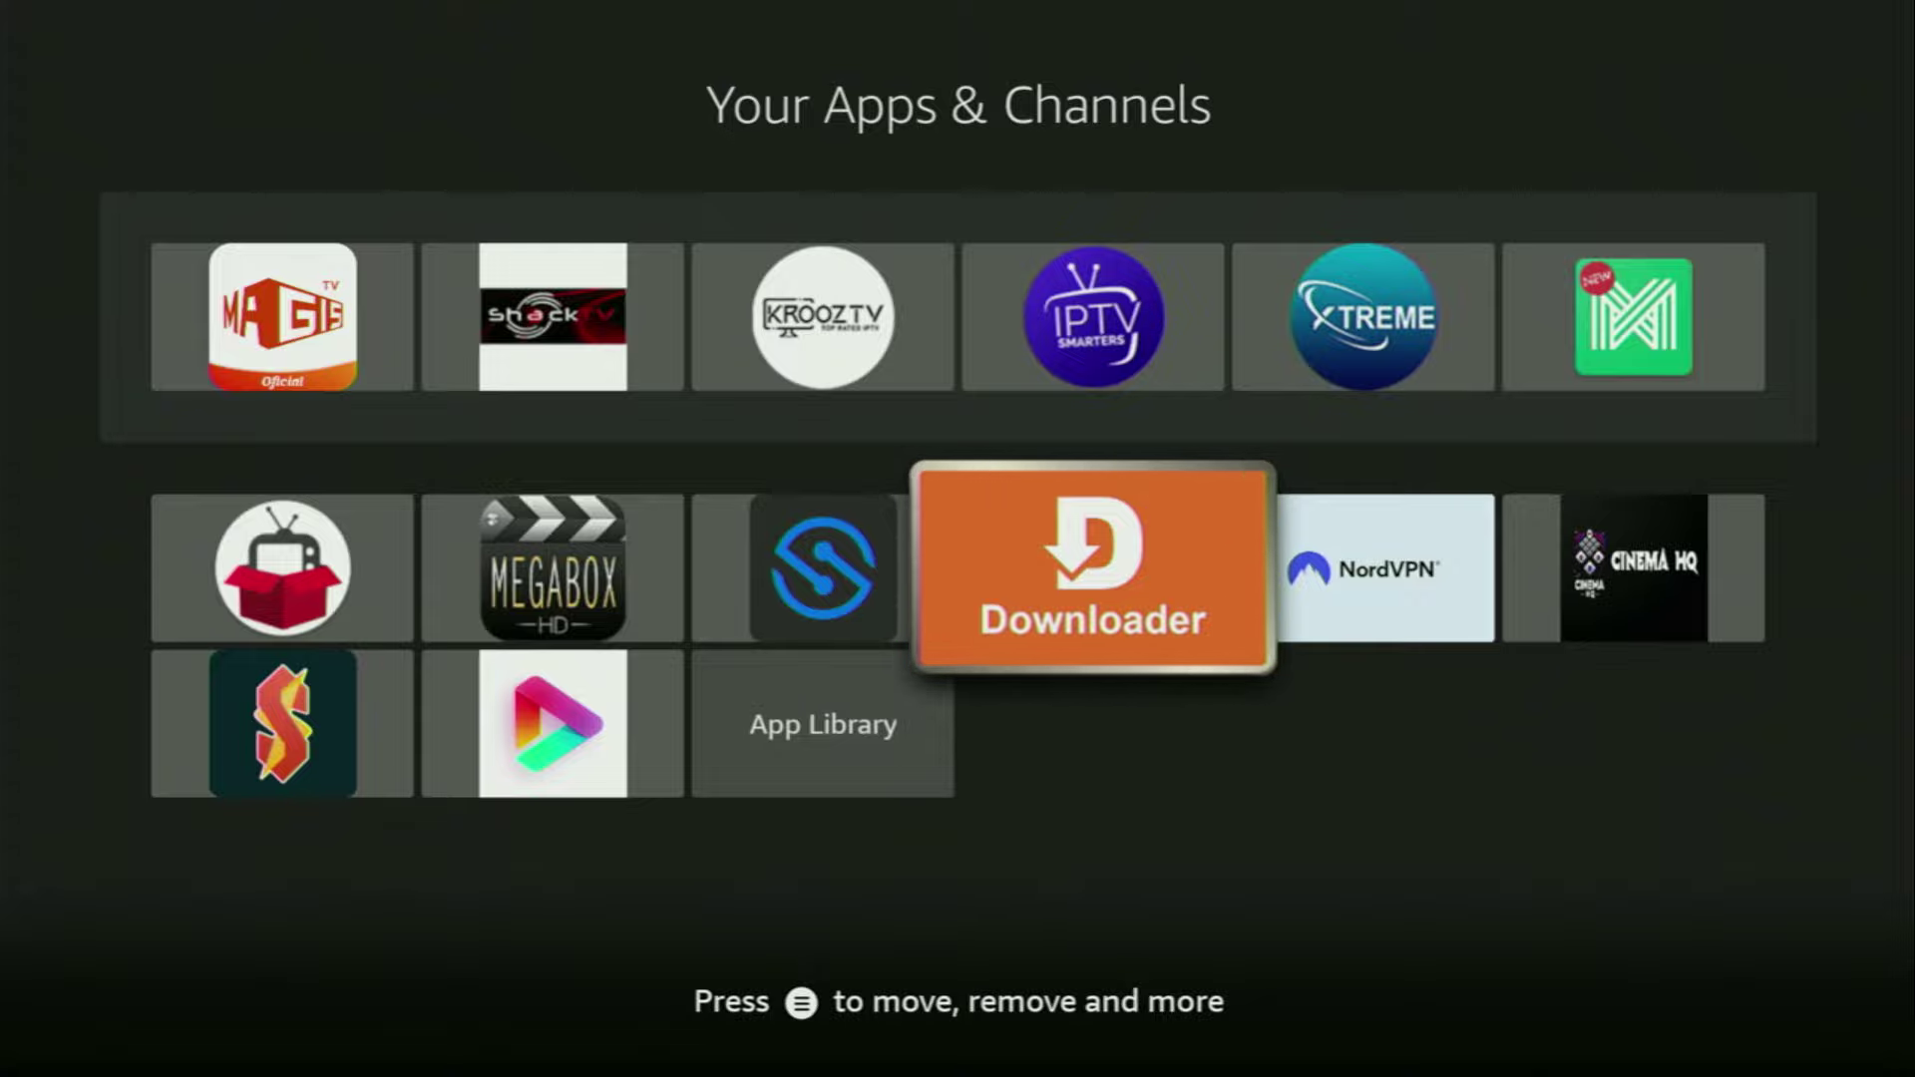
pyautogui.press('Right')
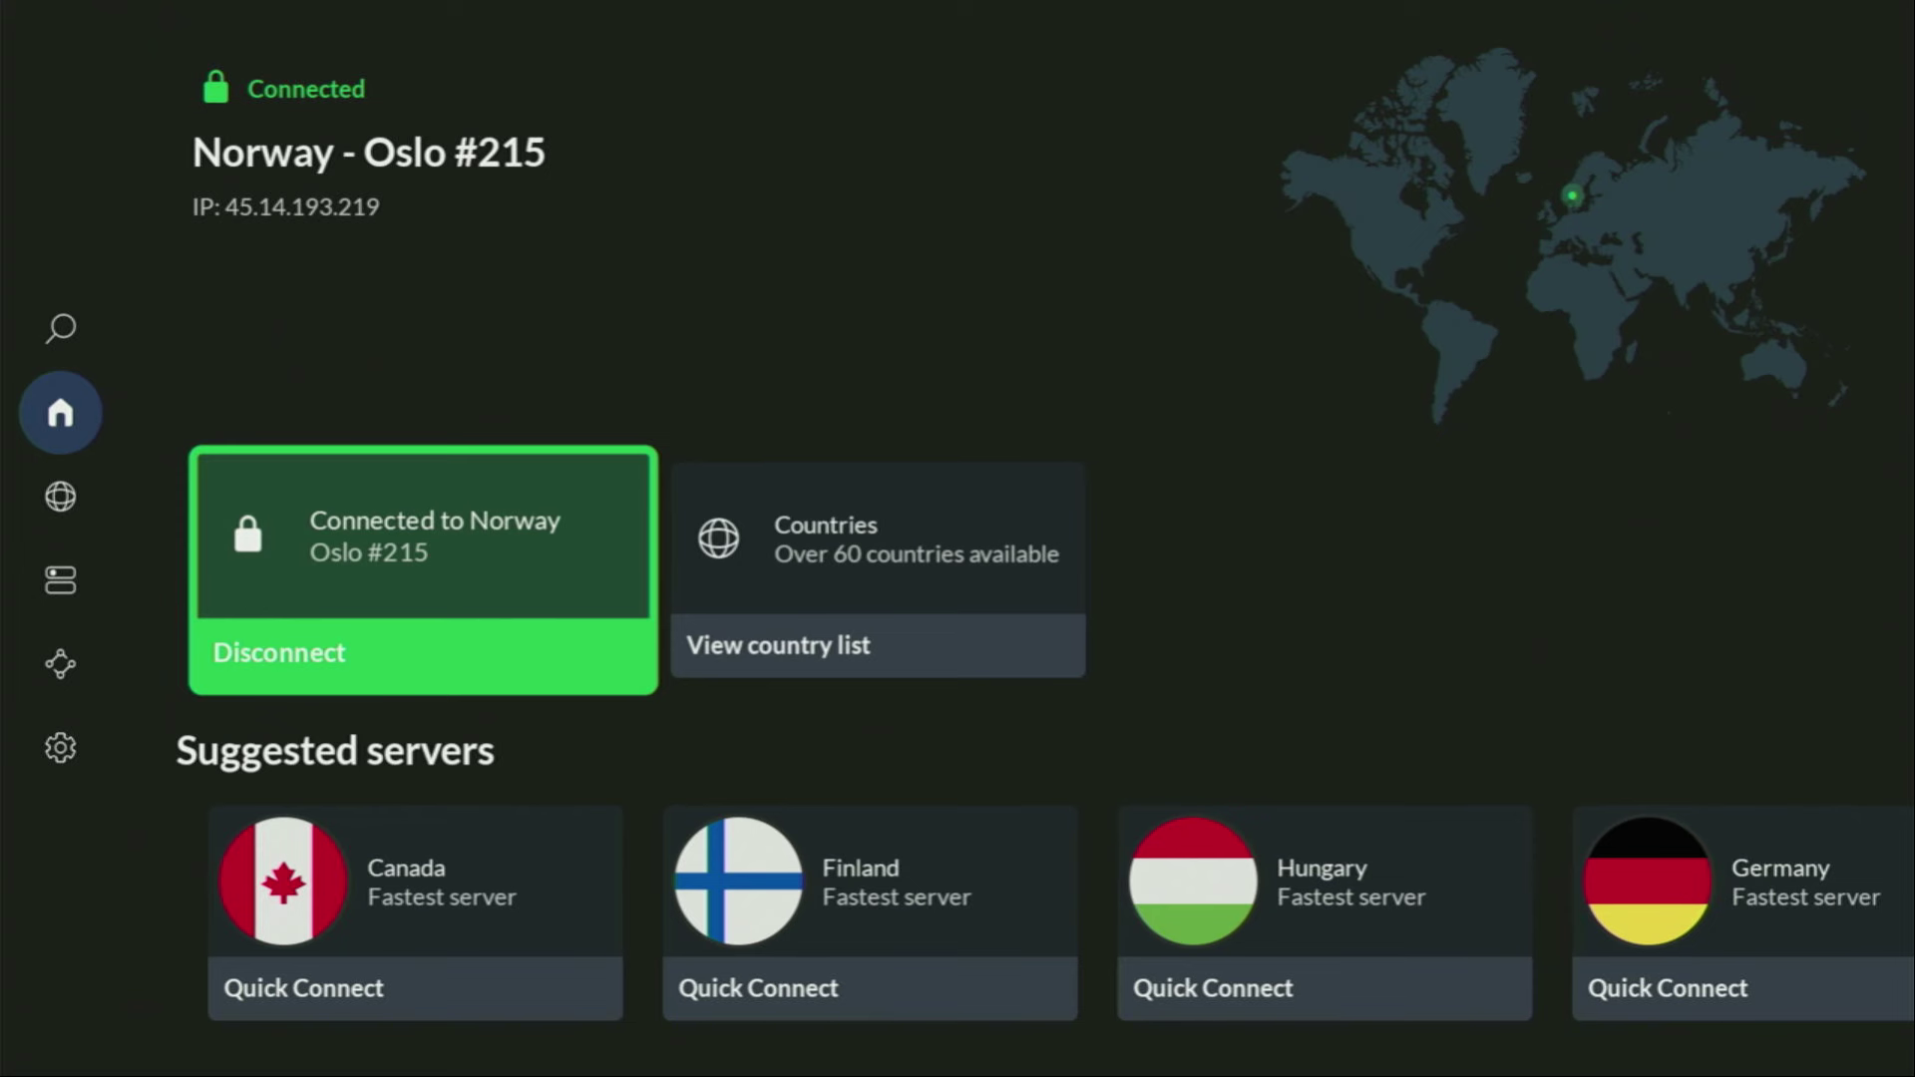
# - In NordVPN, browse the countries list down to Iceland and connect to the Iceland server
pyautogui.press('Down')
pyautogui.press('Right')
pyautogui.press('Right')
pyautogui.press('Right')
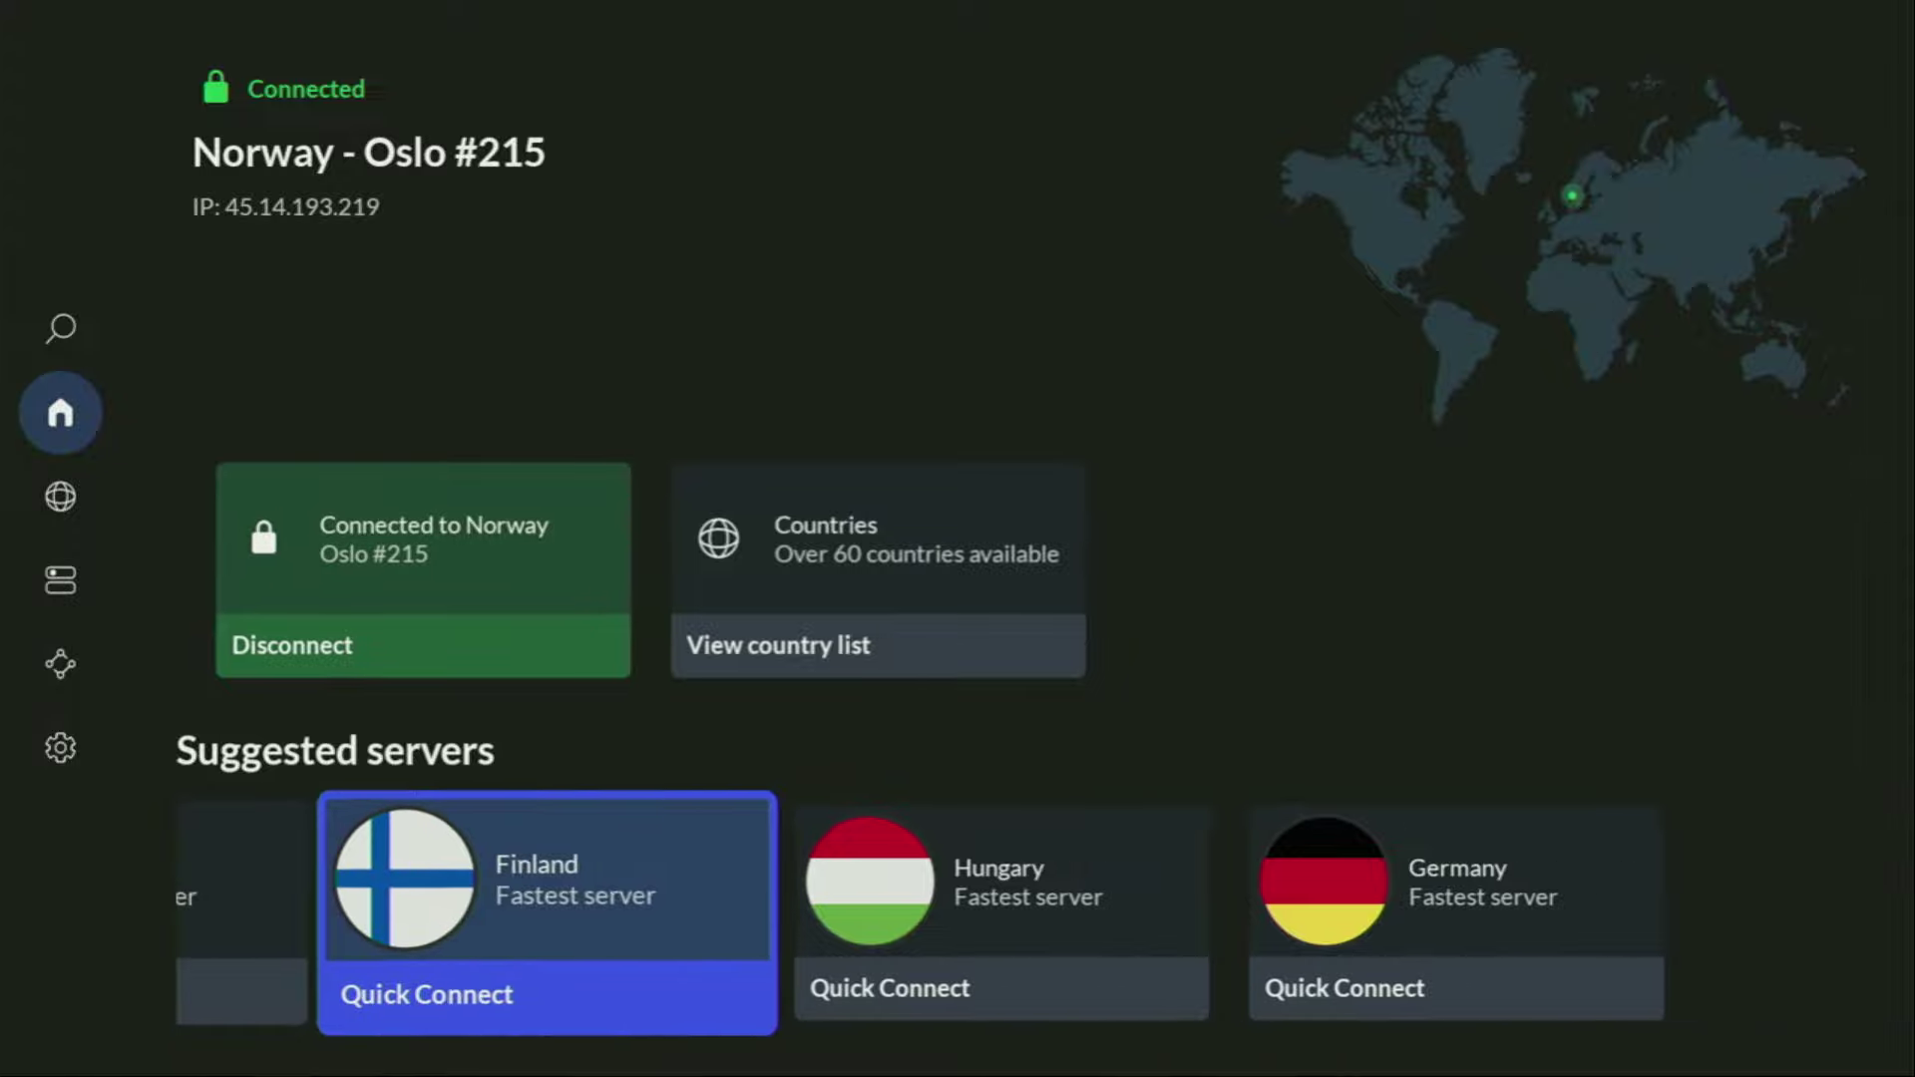
pyautogui.press('Up')
pyautogui.press('Right')
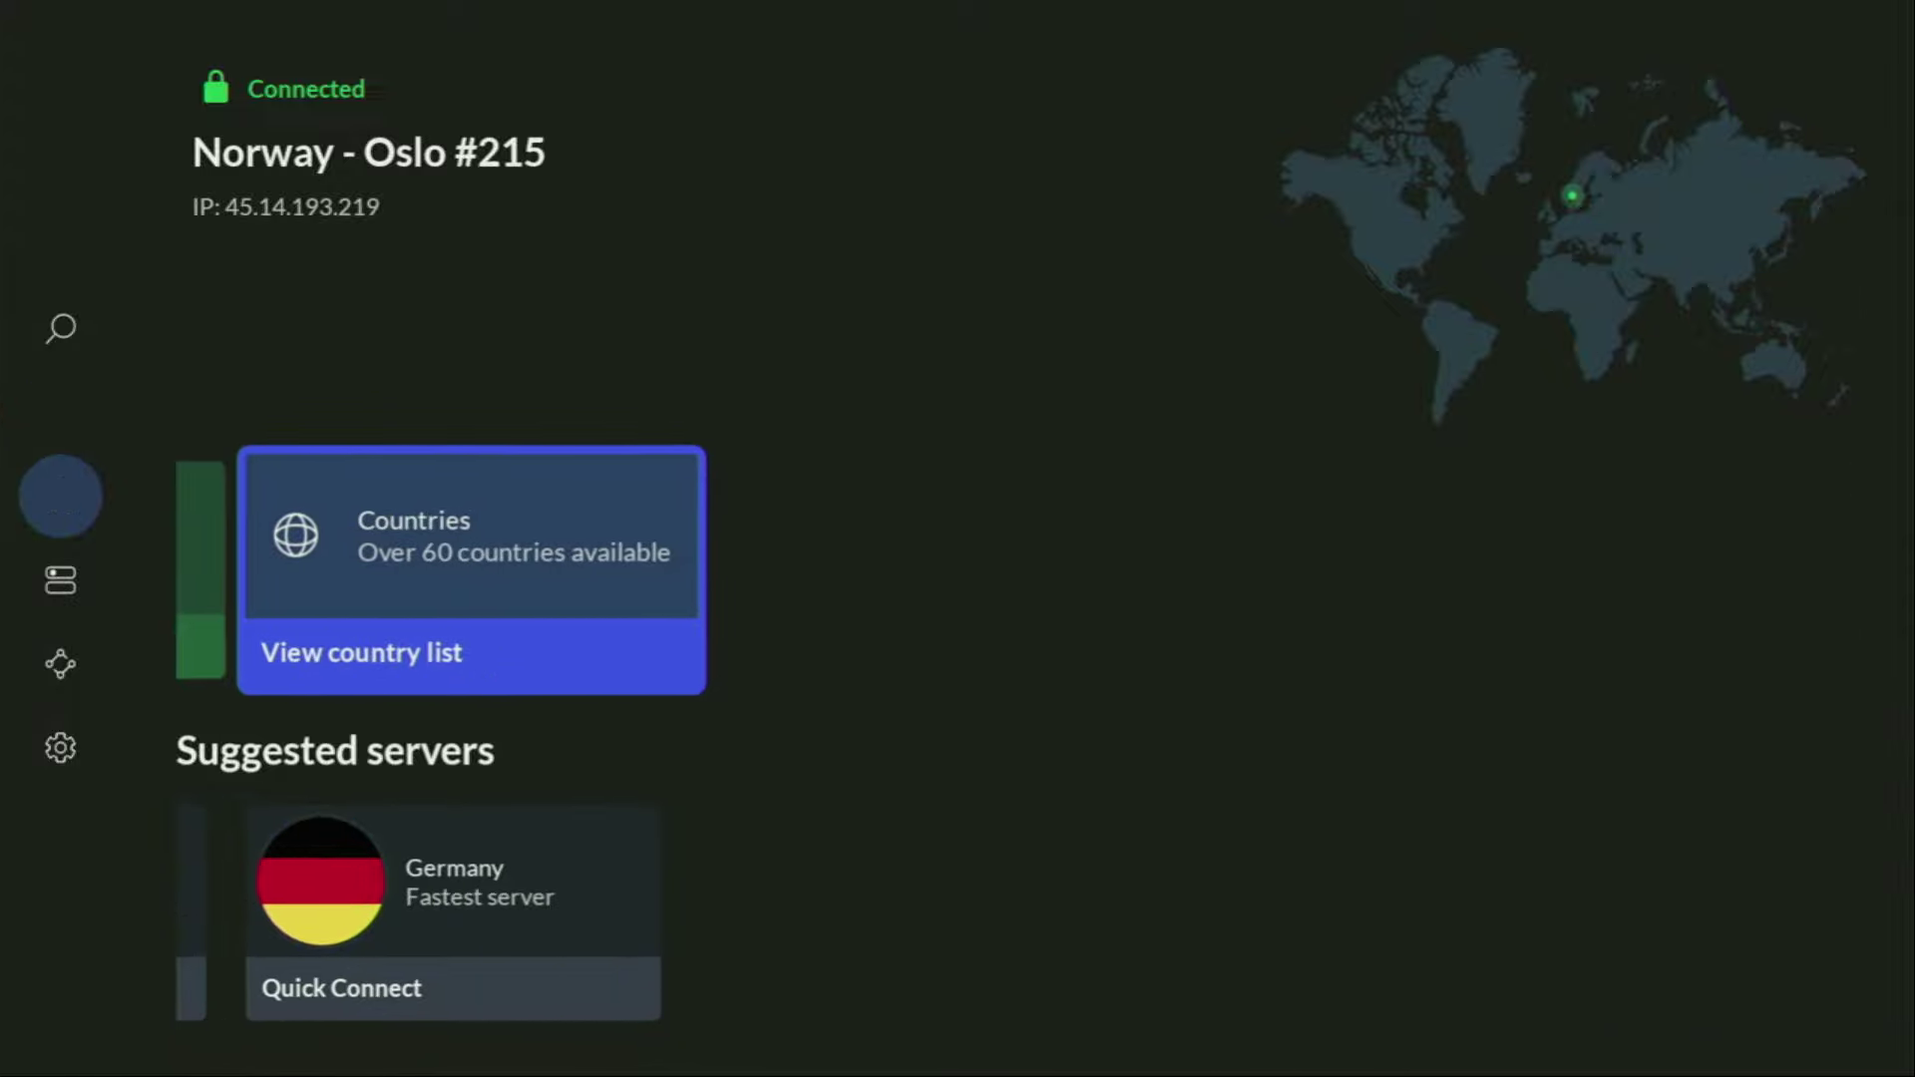
pyautogui.press('Return')
pyautogui.press('Down')
pyautogui.press('Down')
pyautogui.press('Down')
pyautogui.press('Right')
pyautogui.press('Right')
pyautogui.press('Right')
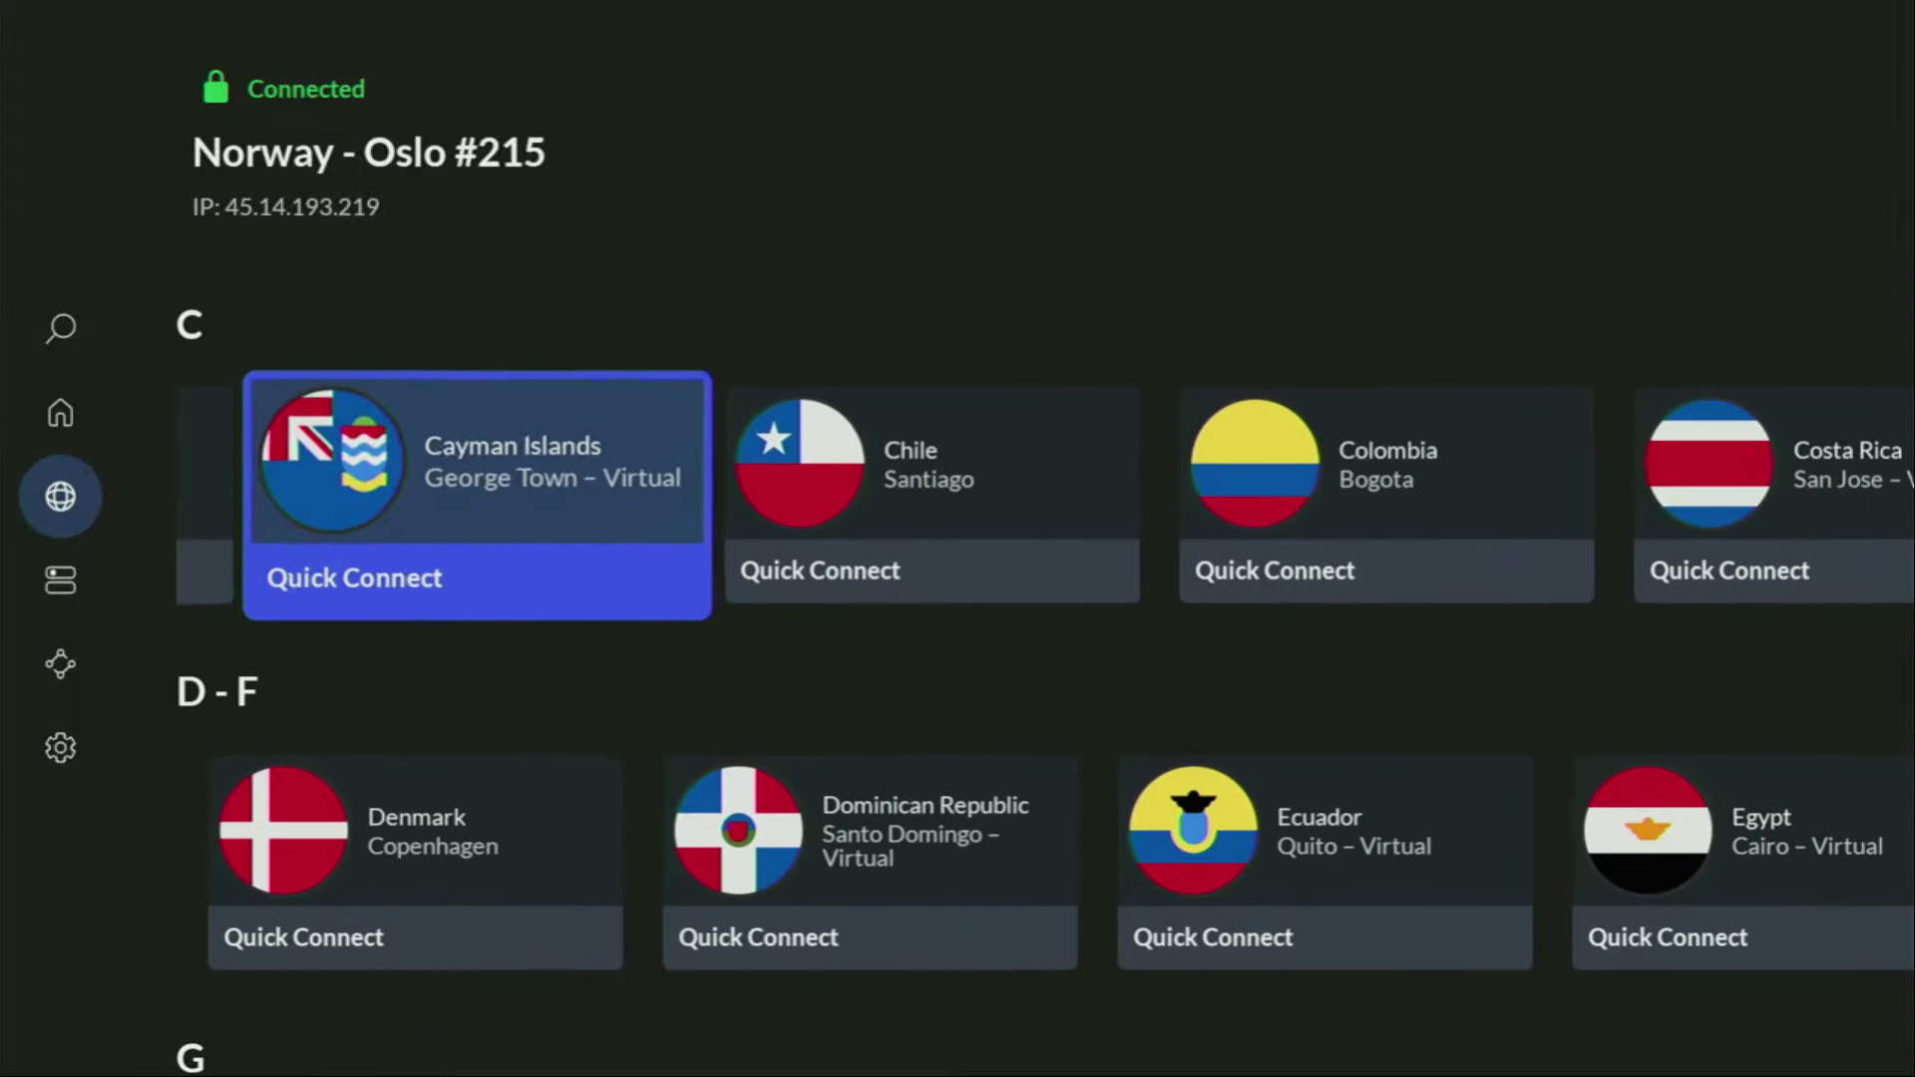
pyautogui.press('Down')
pyautogui.press('Right')
pyautogui.press('Right')
pyautogui.press('Right')
pyautogui.press('Right')
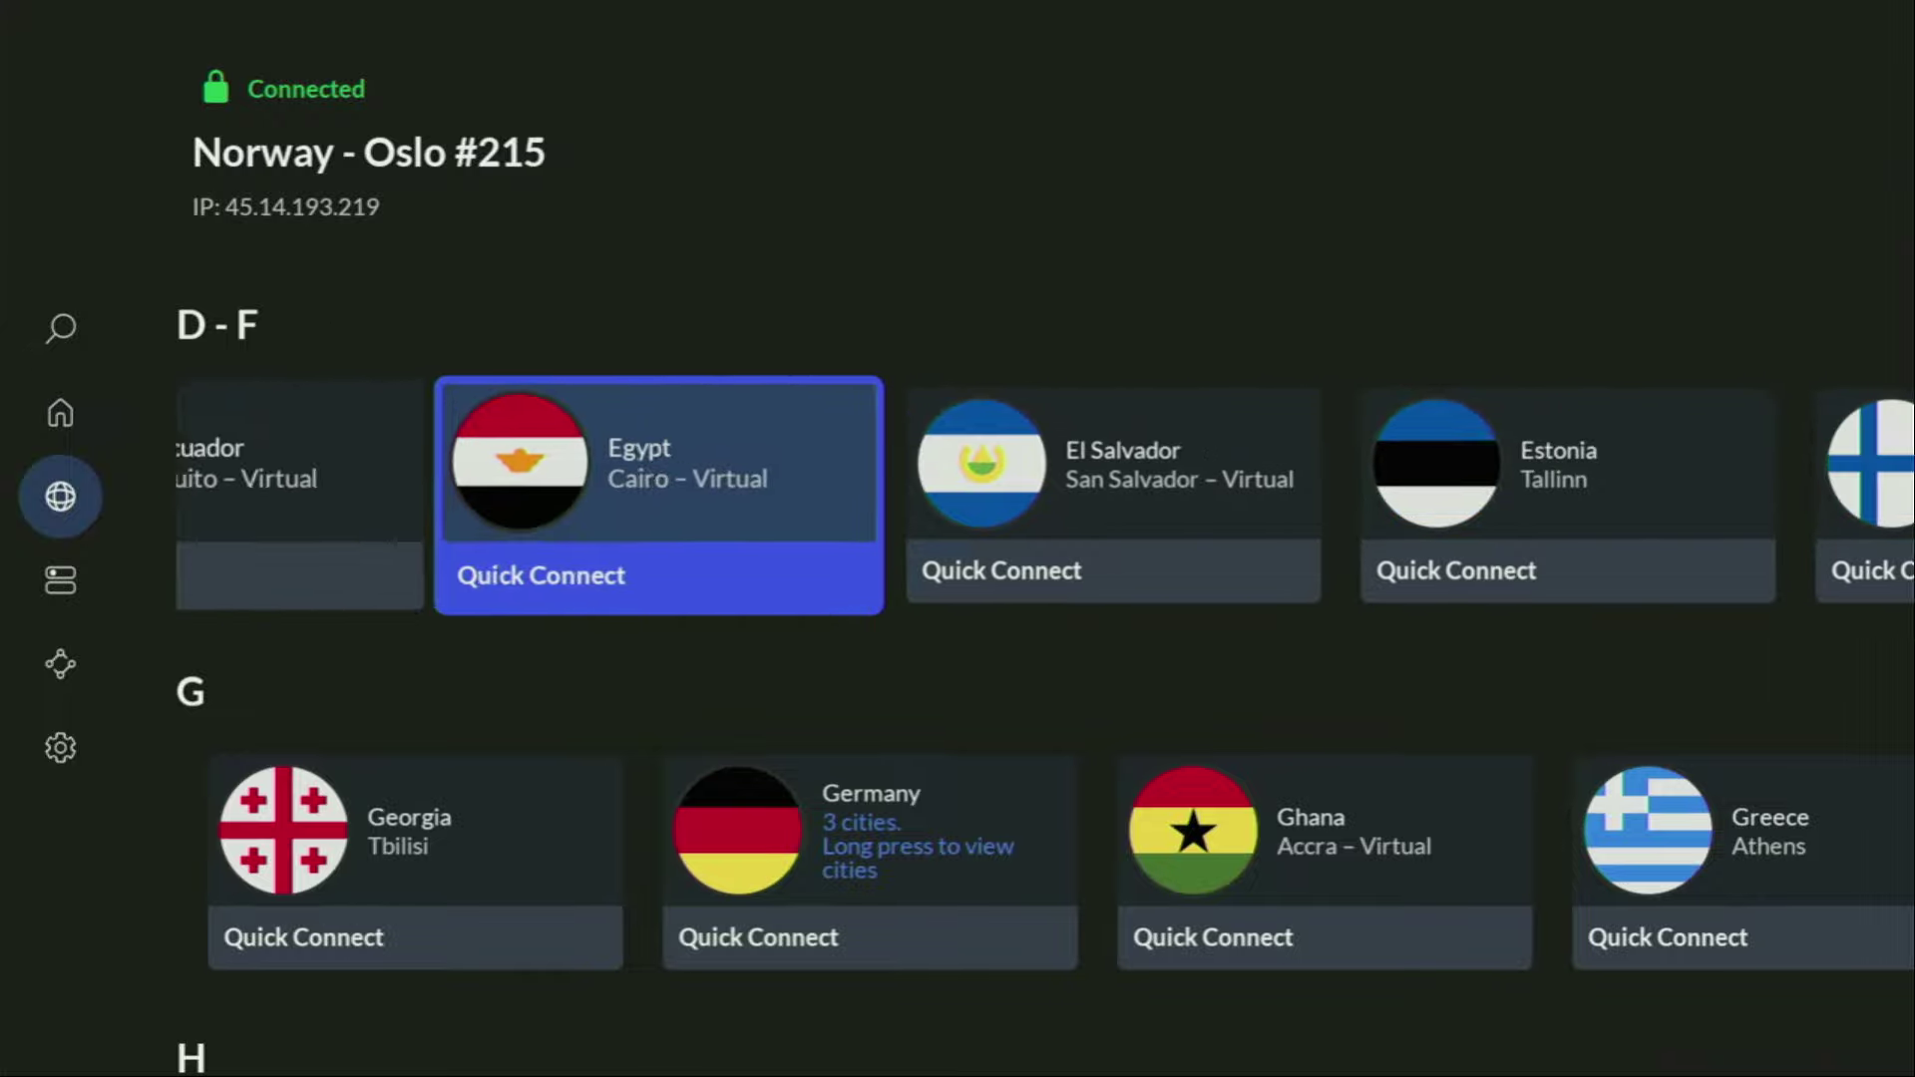
pyautogui.press('Down')
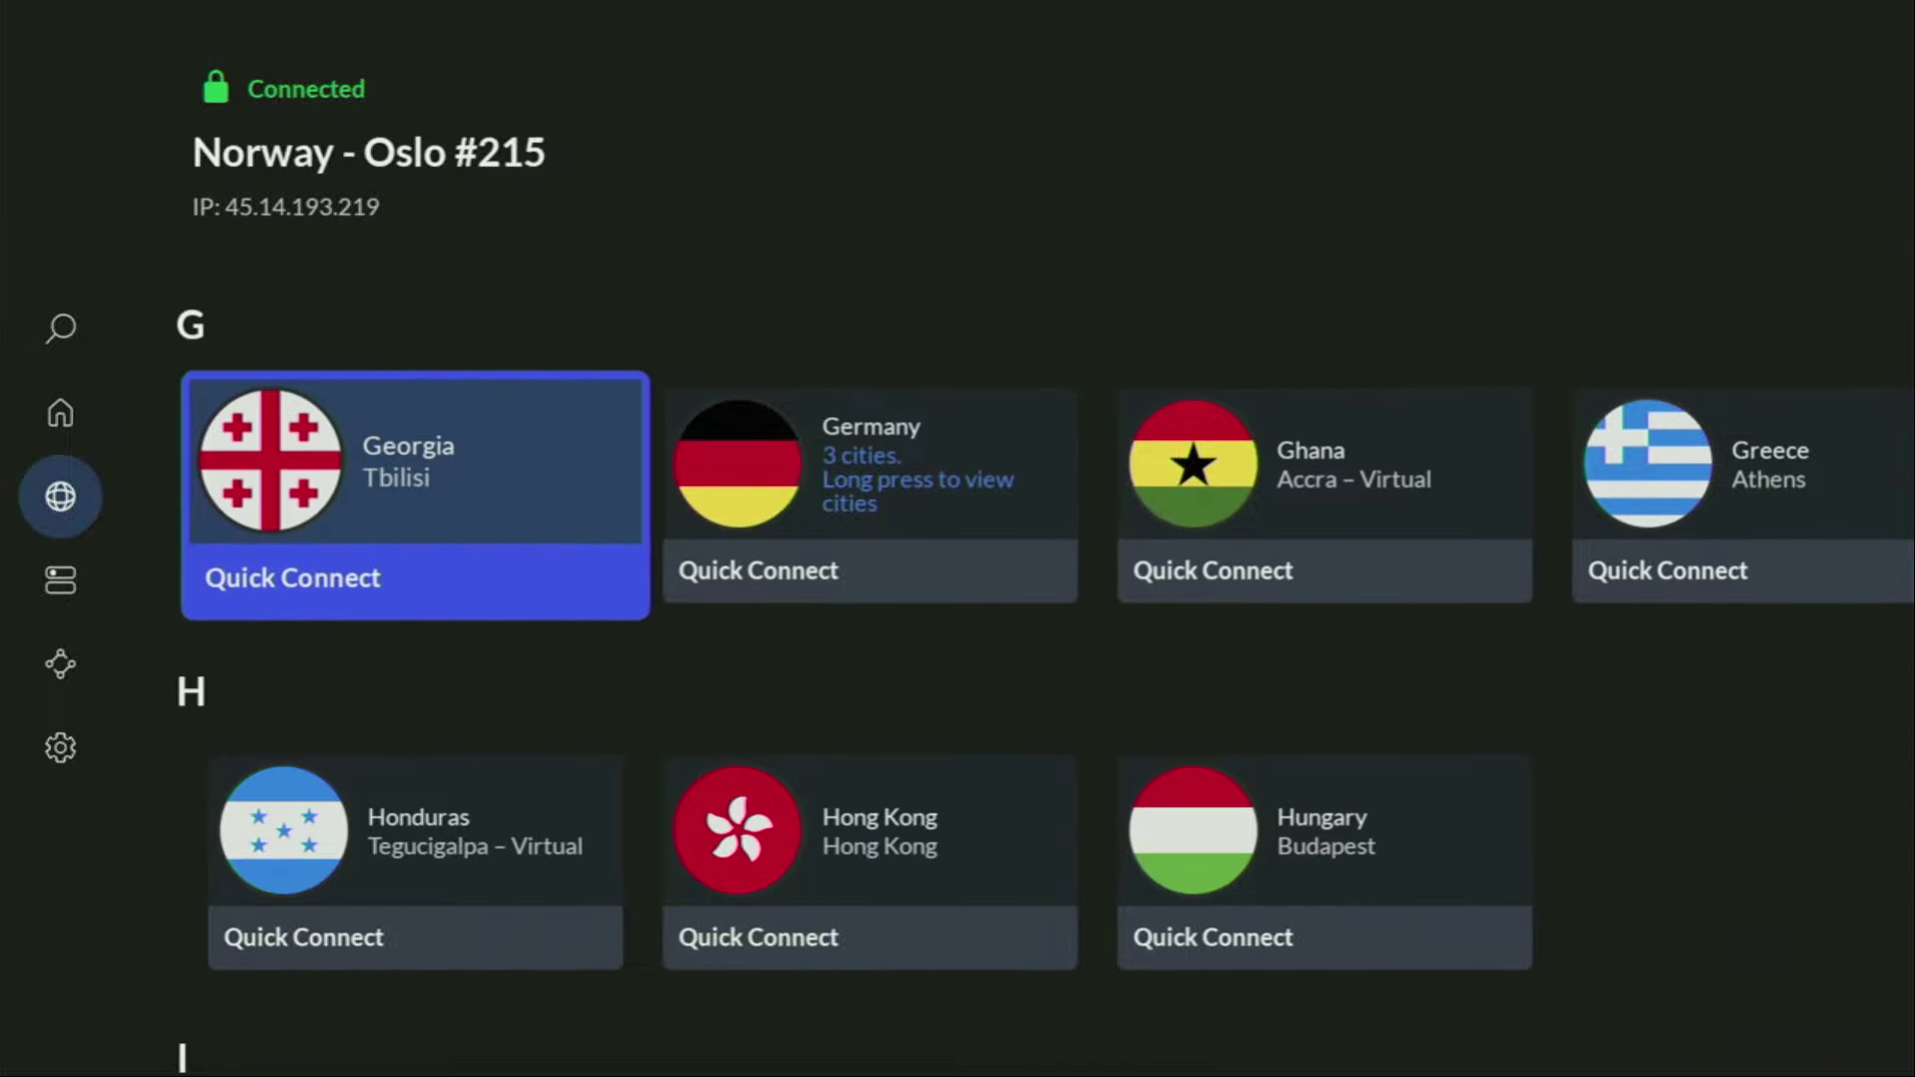
pyautogui.press('Down')
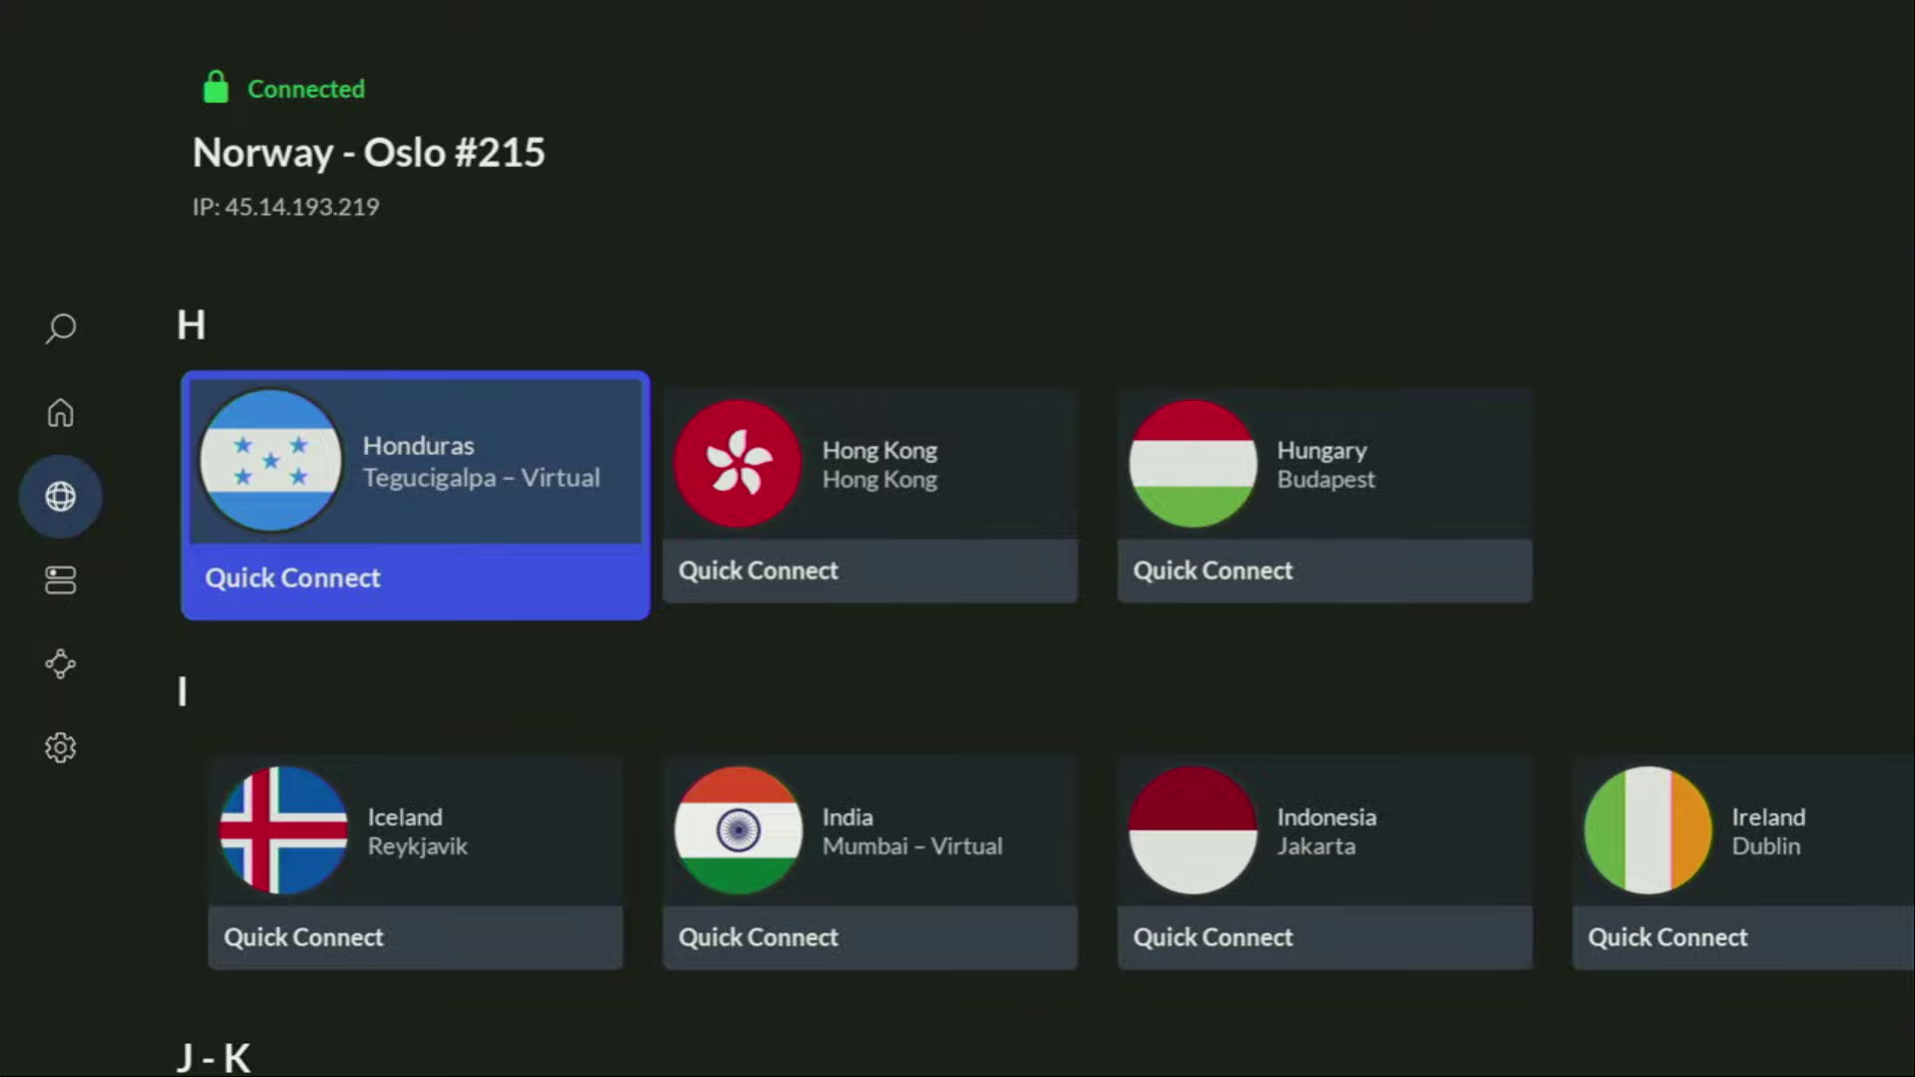
pyautogui.press('Down')
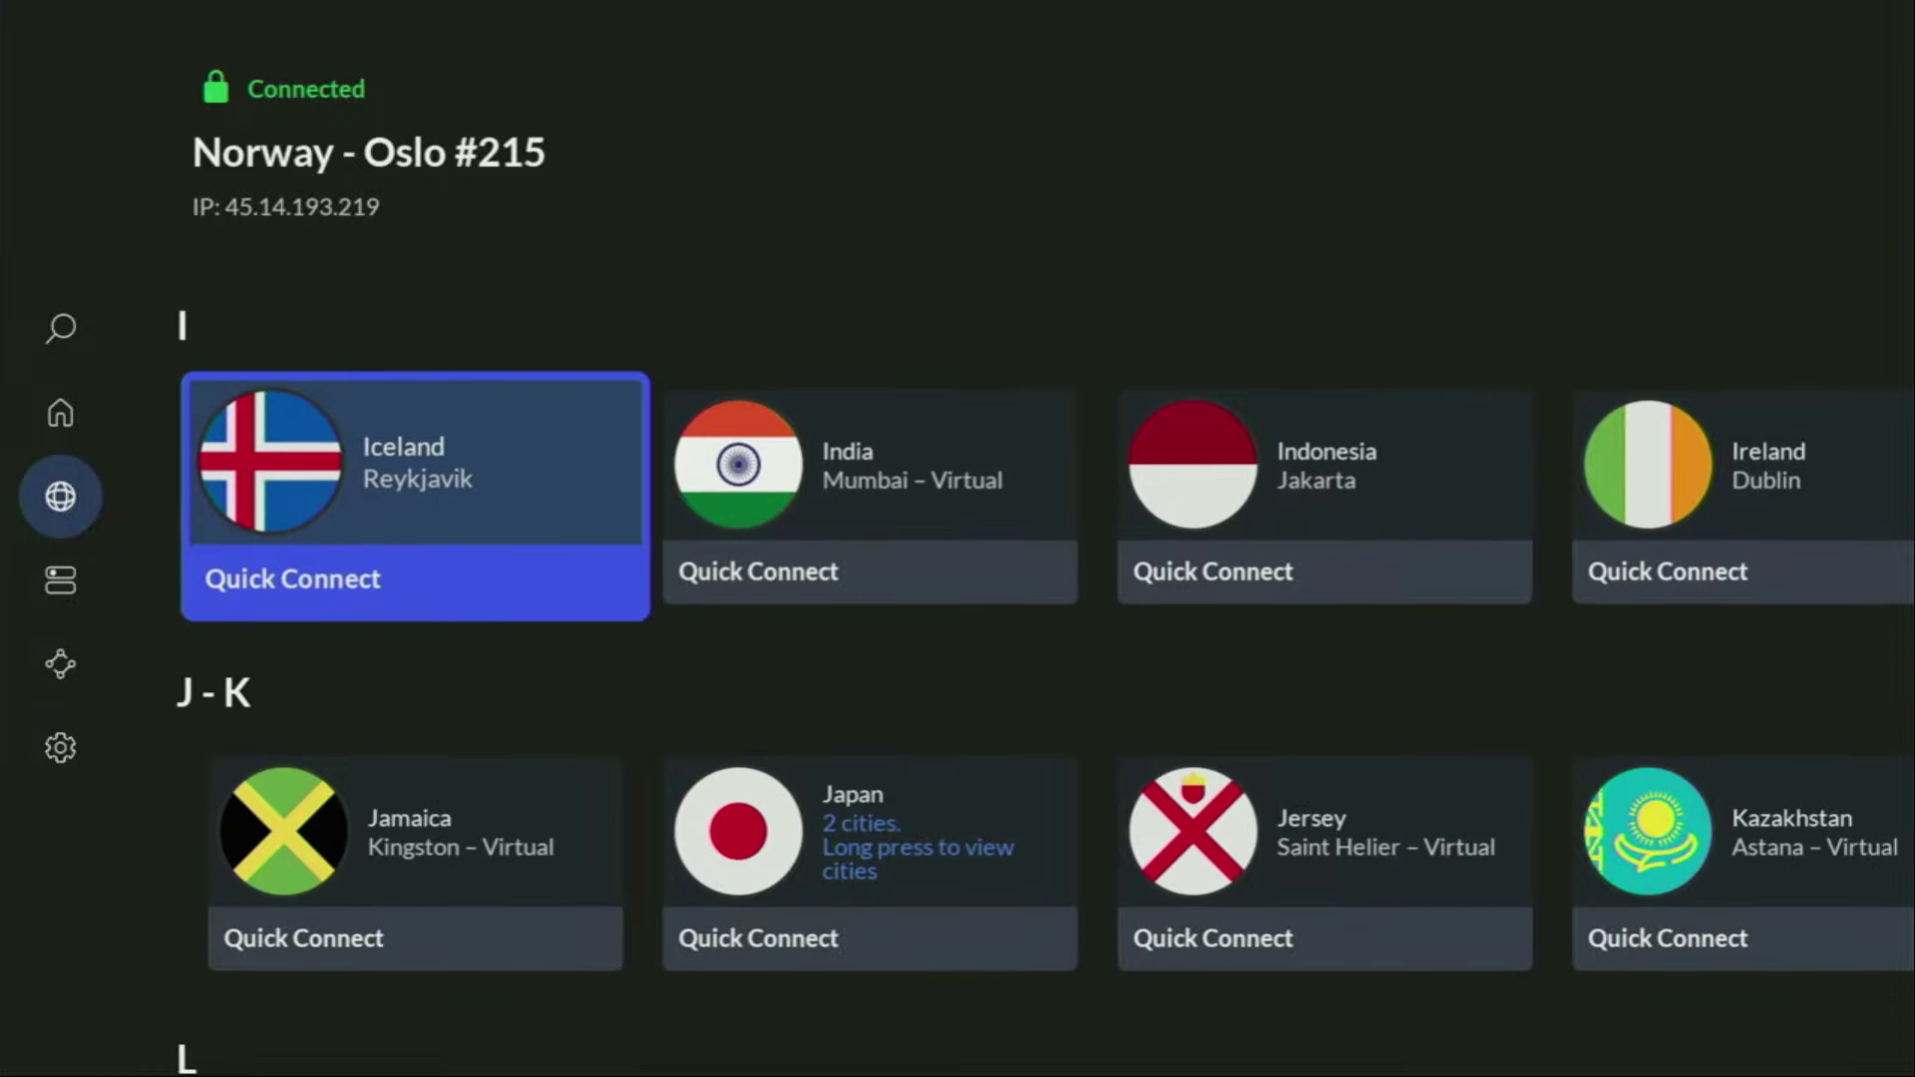
pyautogui.press('Down')
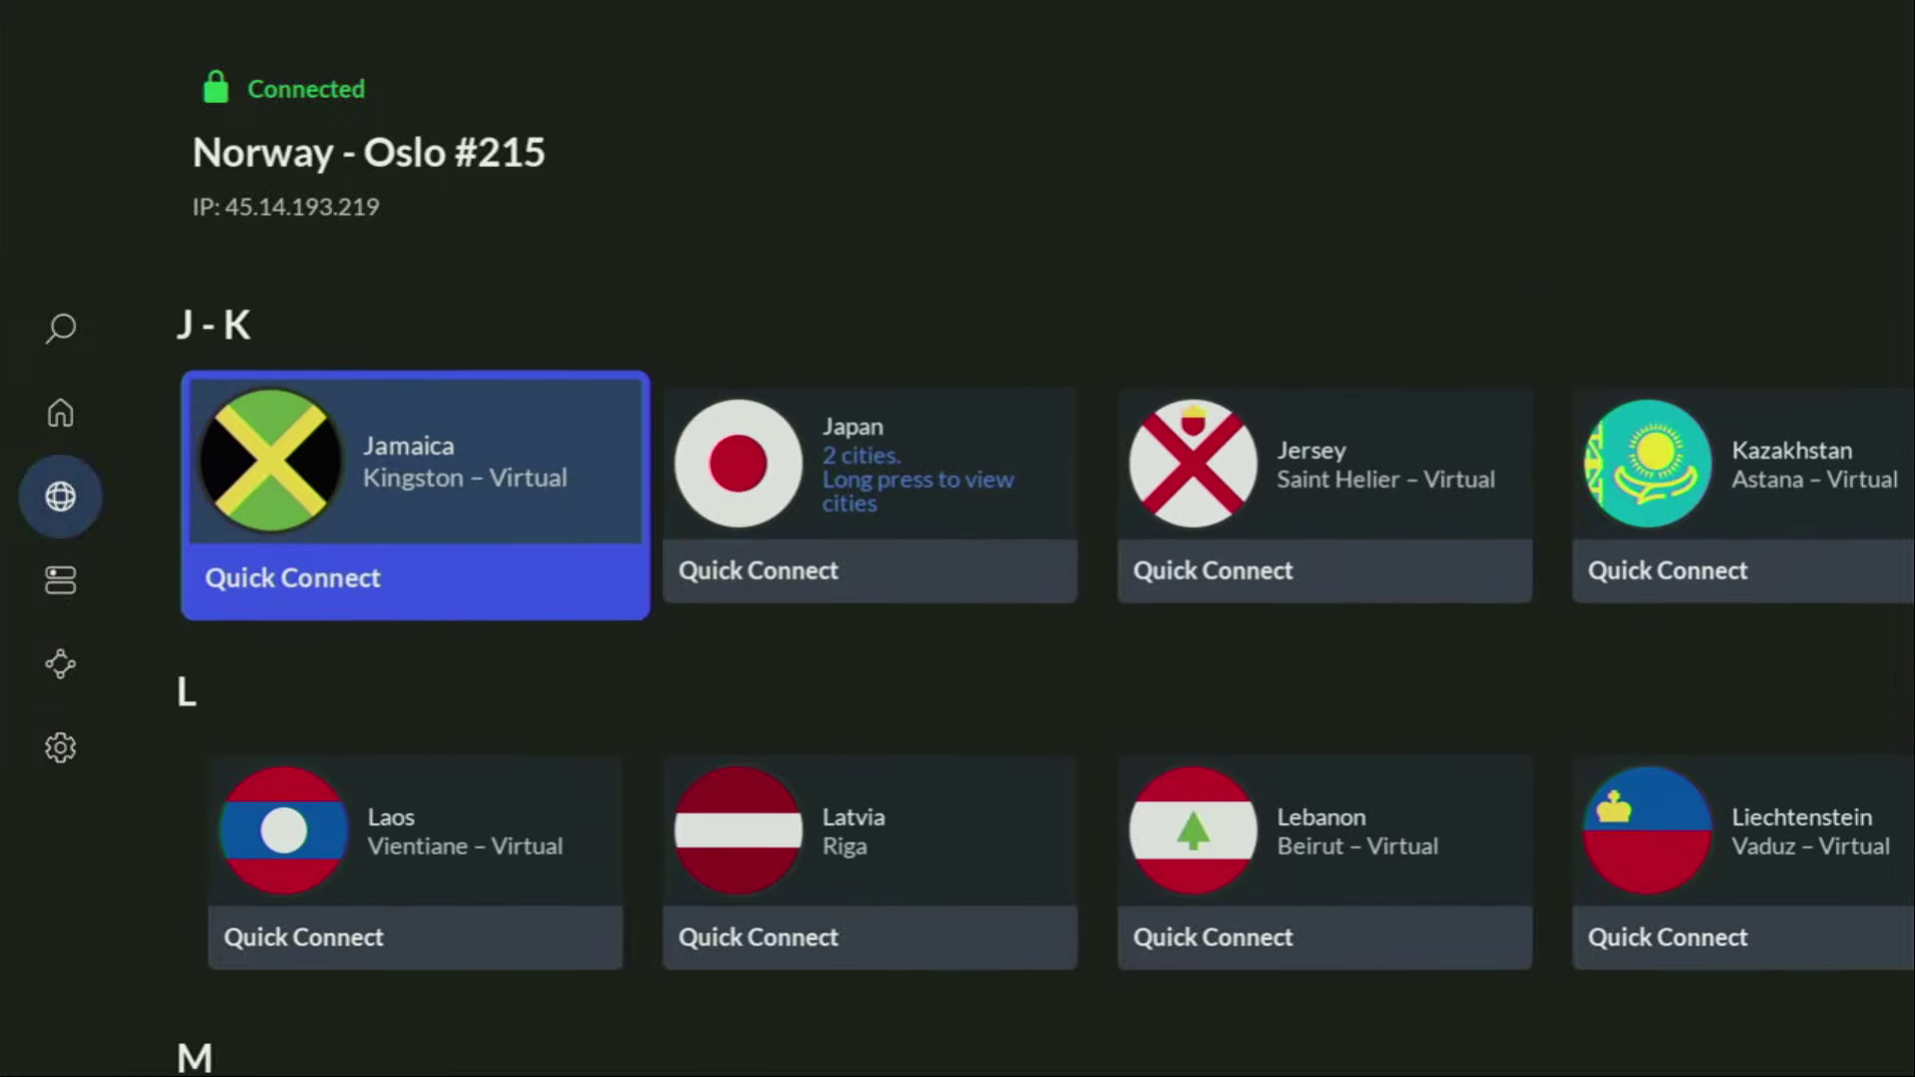
pyautogui.press('Up')
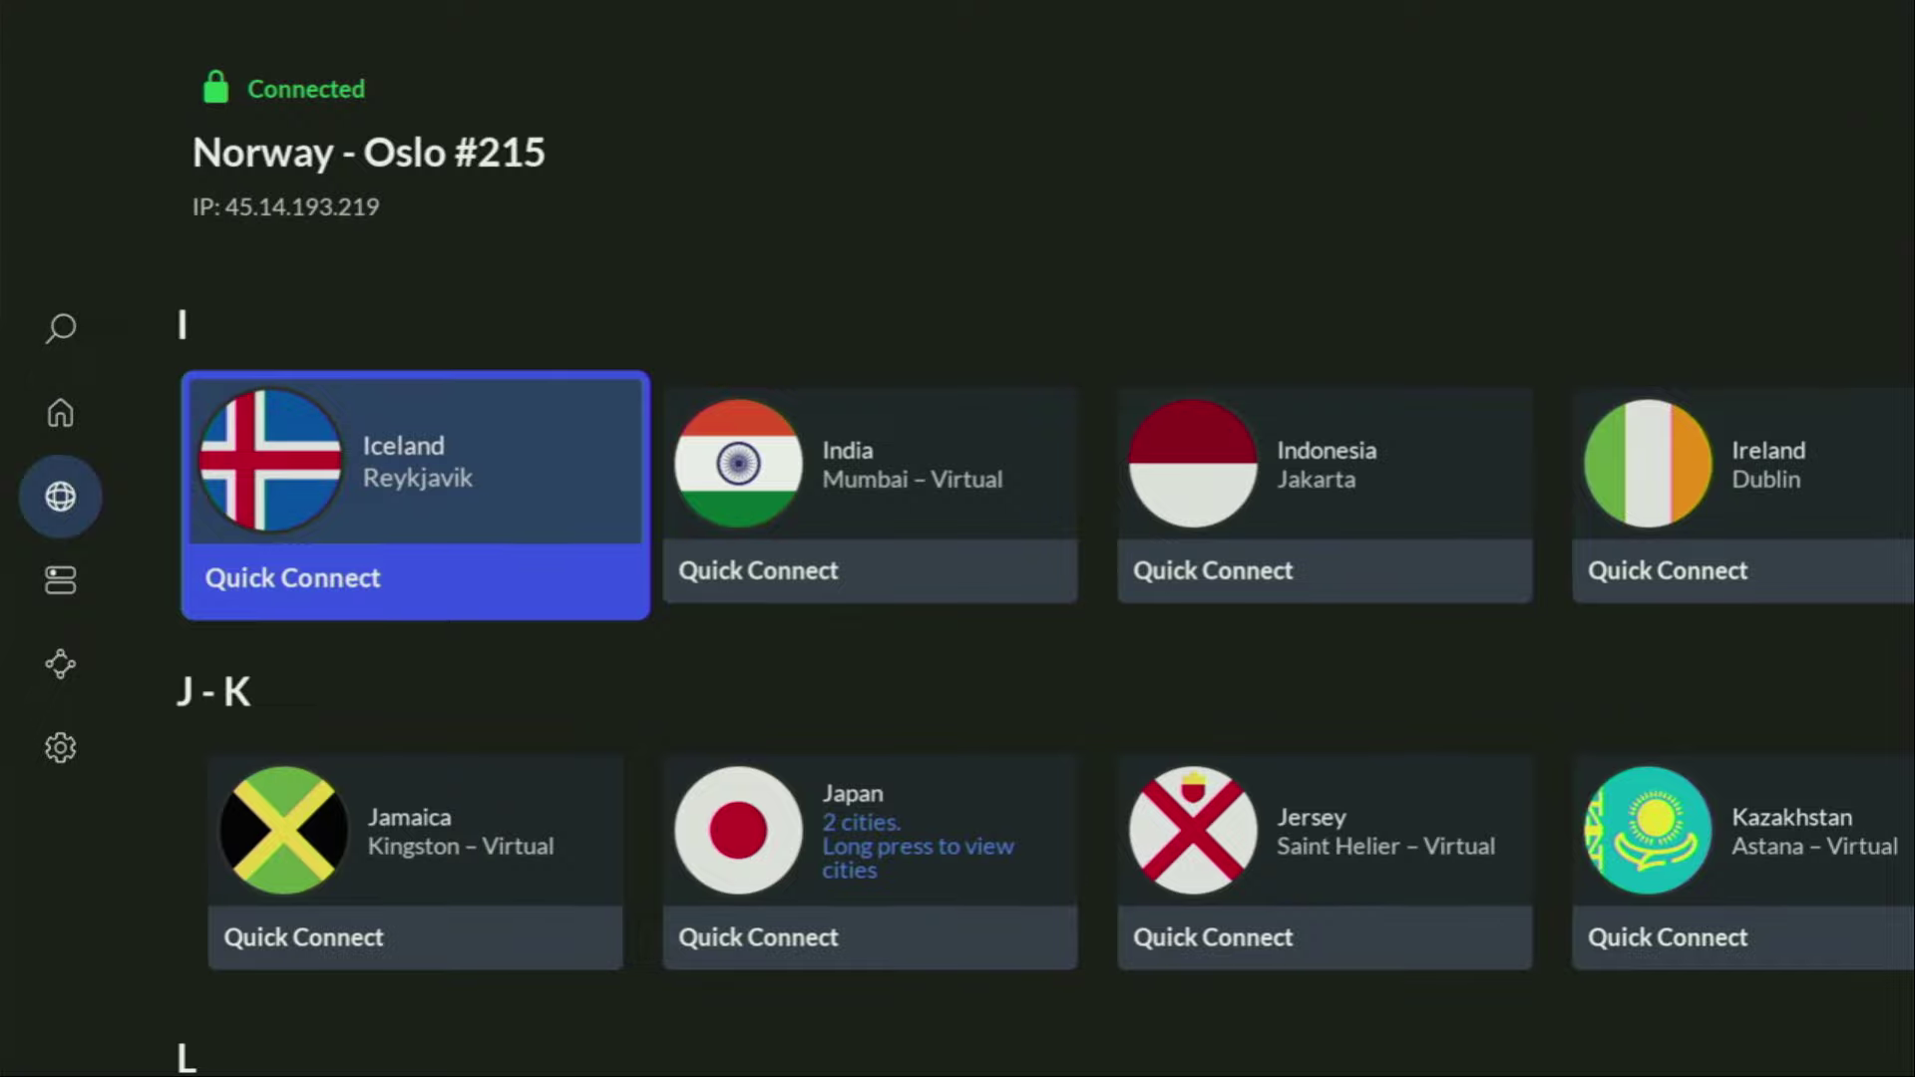
pyautogui.press('Return')
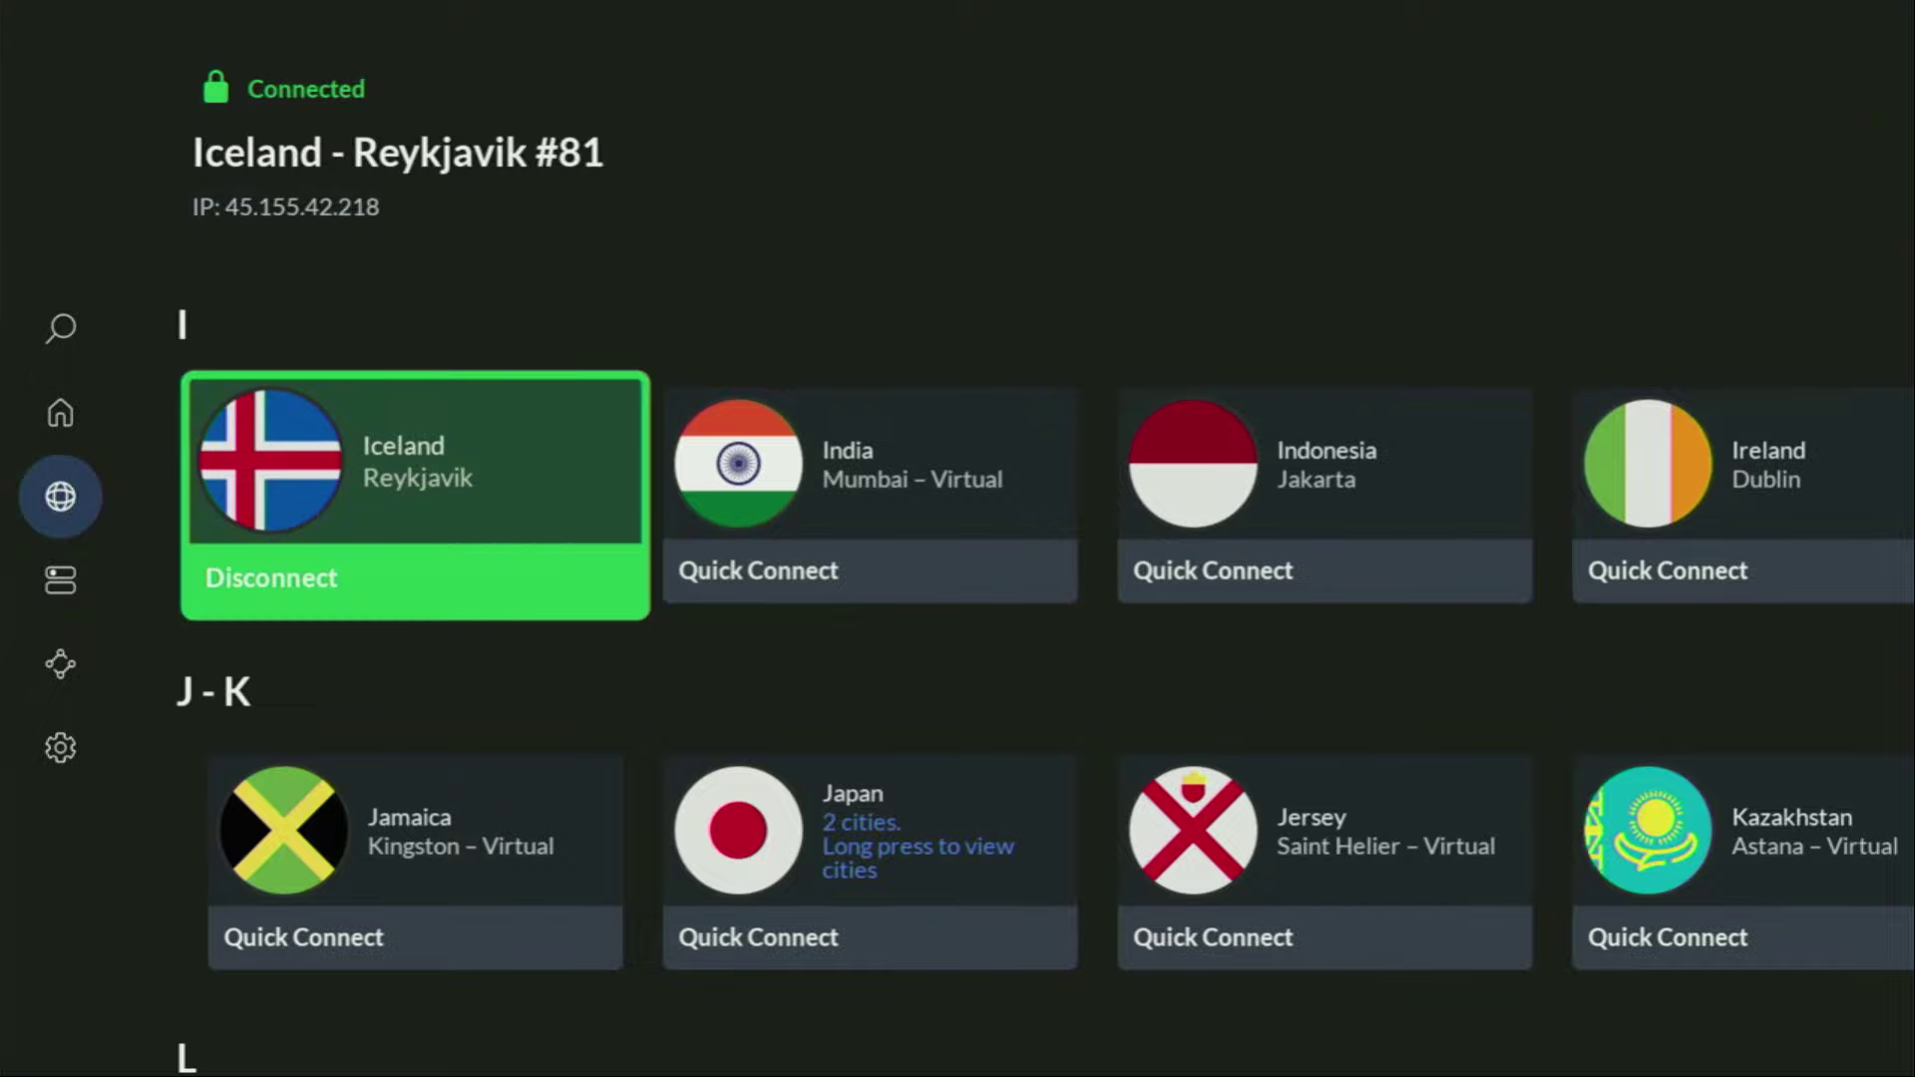
# - Browse other countries in the I row, then go back to the NordVPN home page's suggested servers
pyautogui.press('Right')
pyautogui.press('Right')
pyautogui.press('Right')
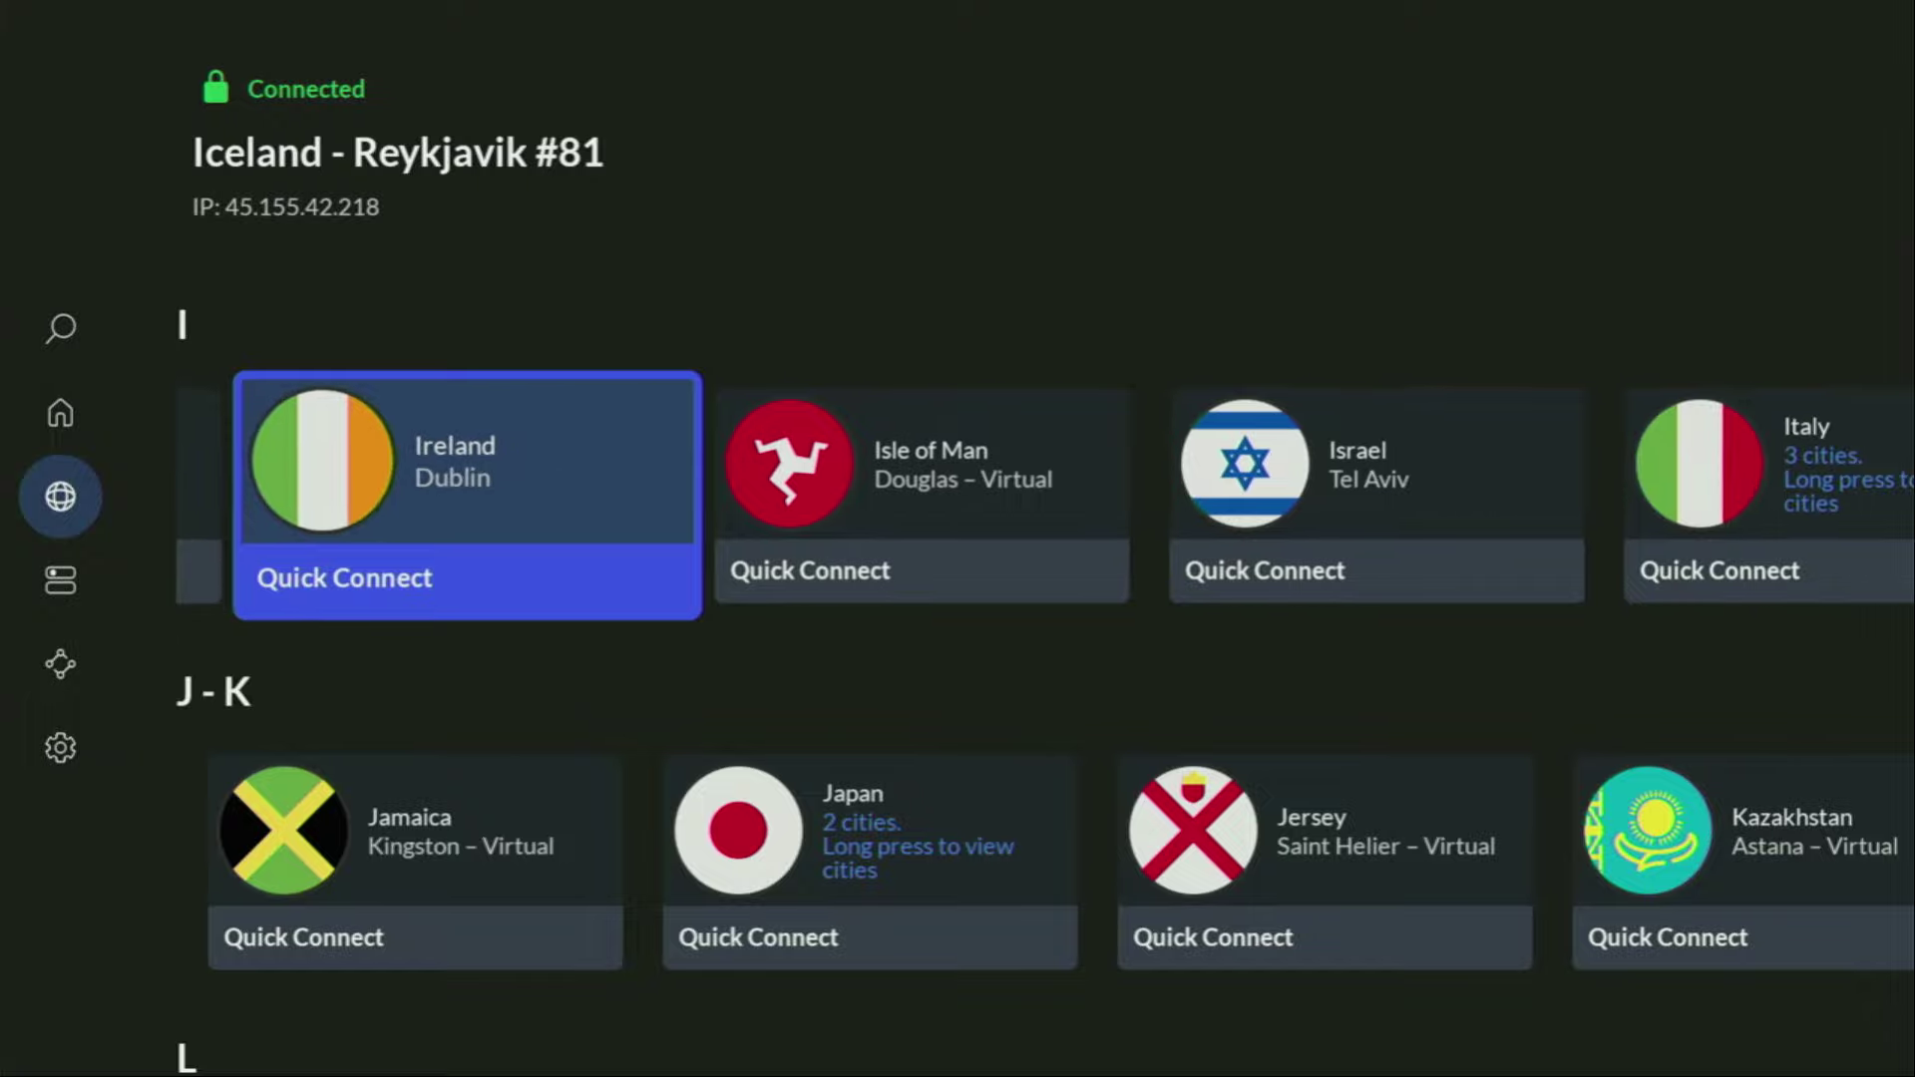
pyautogui.press('Right')
pyautogui.press('Right')
pyautogui.press('Left')
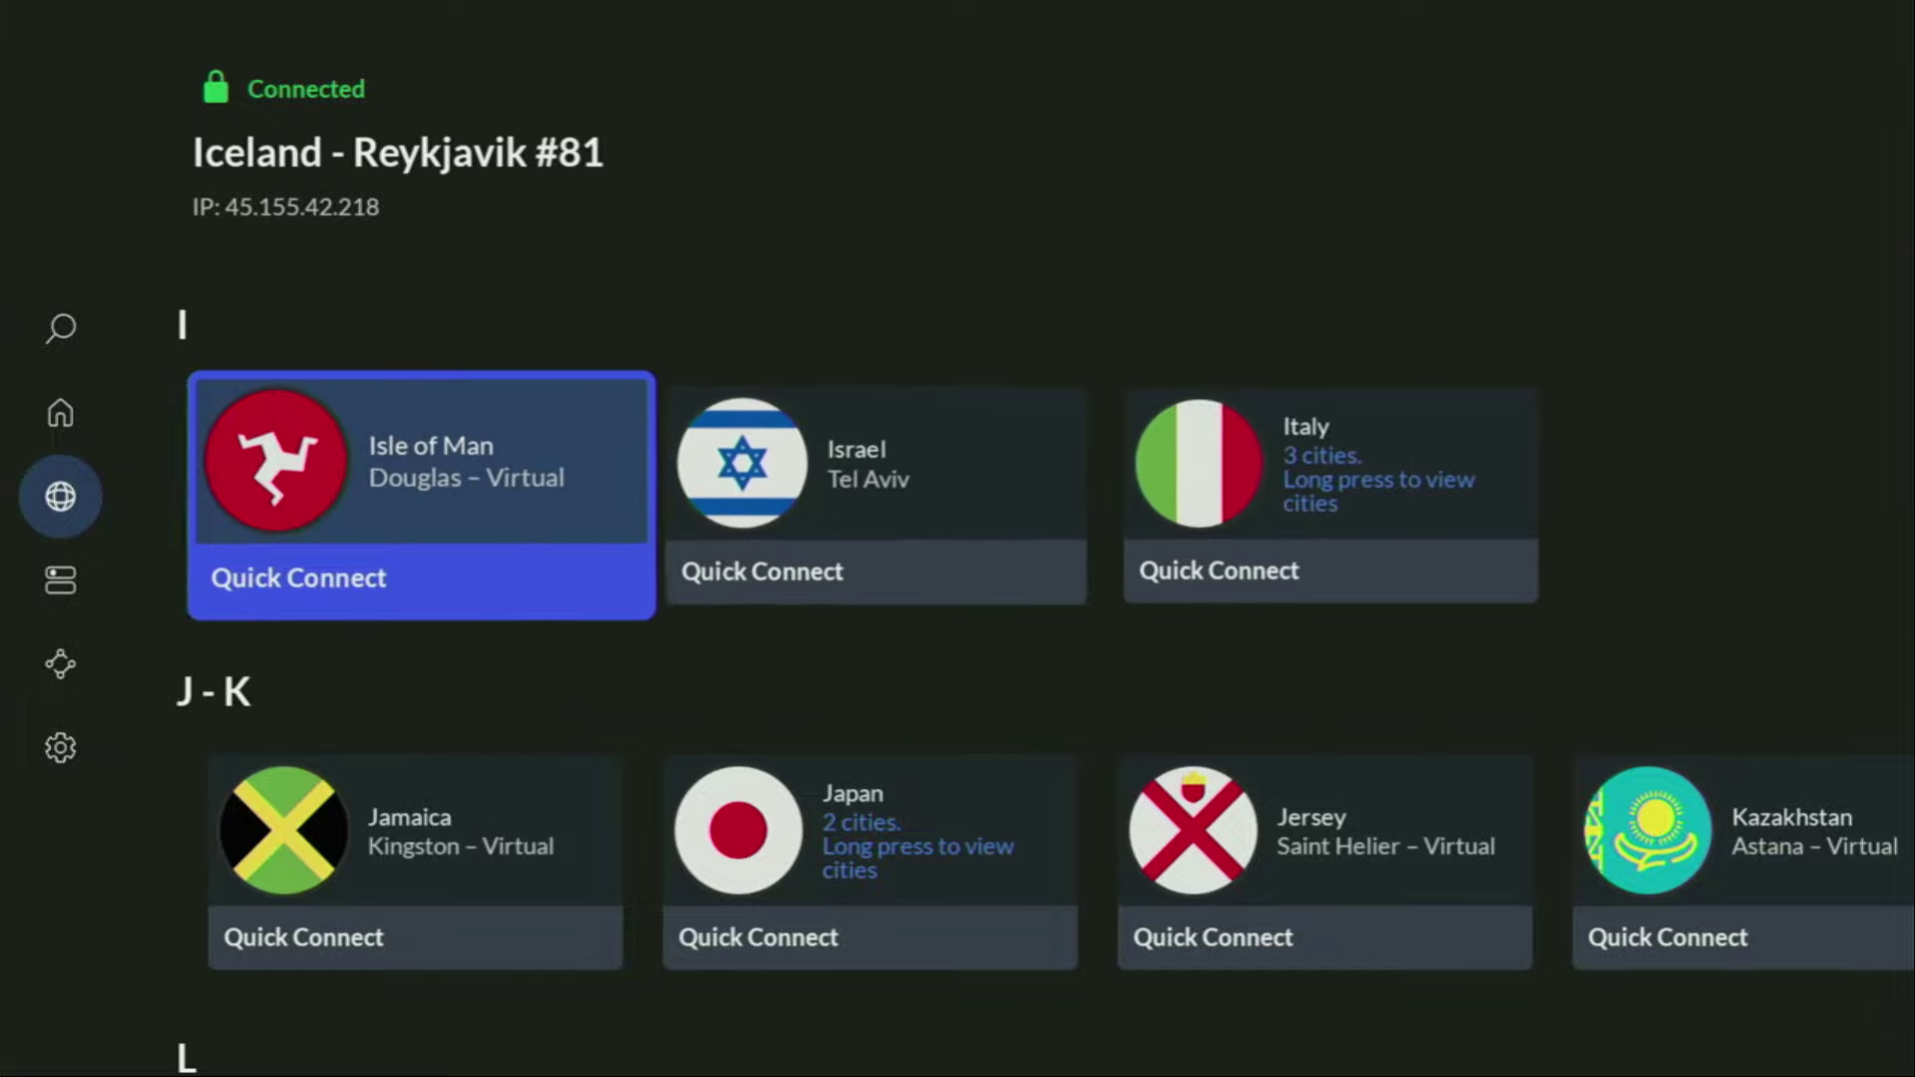
pyautogui.press('Left')
pyautogui.press('Left')
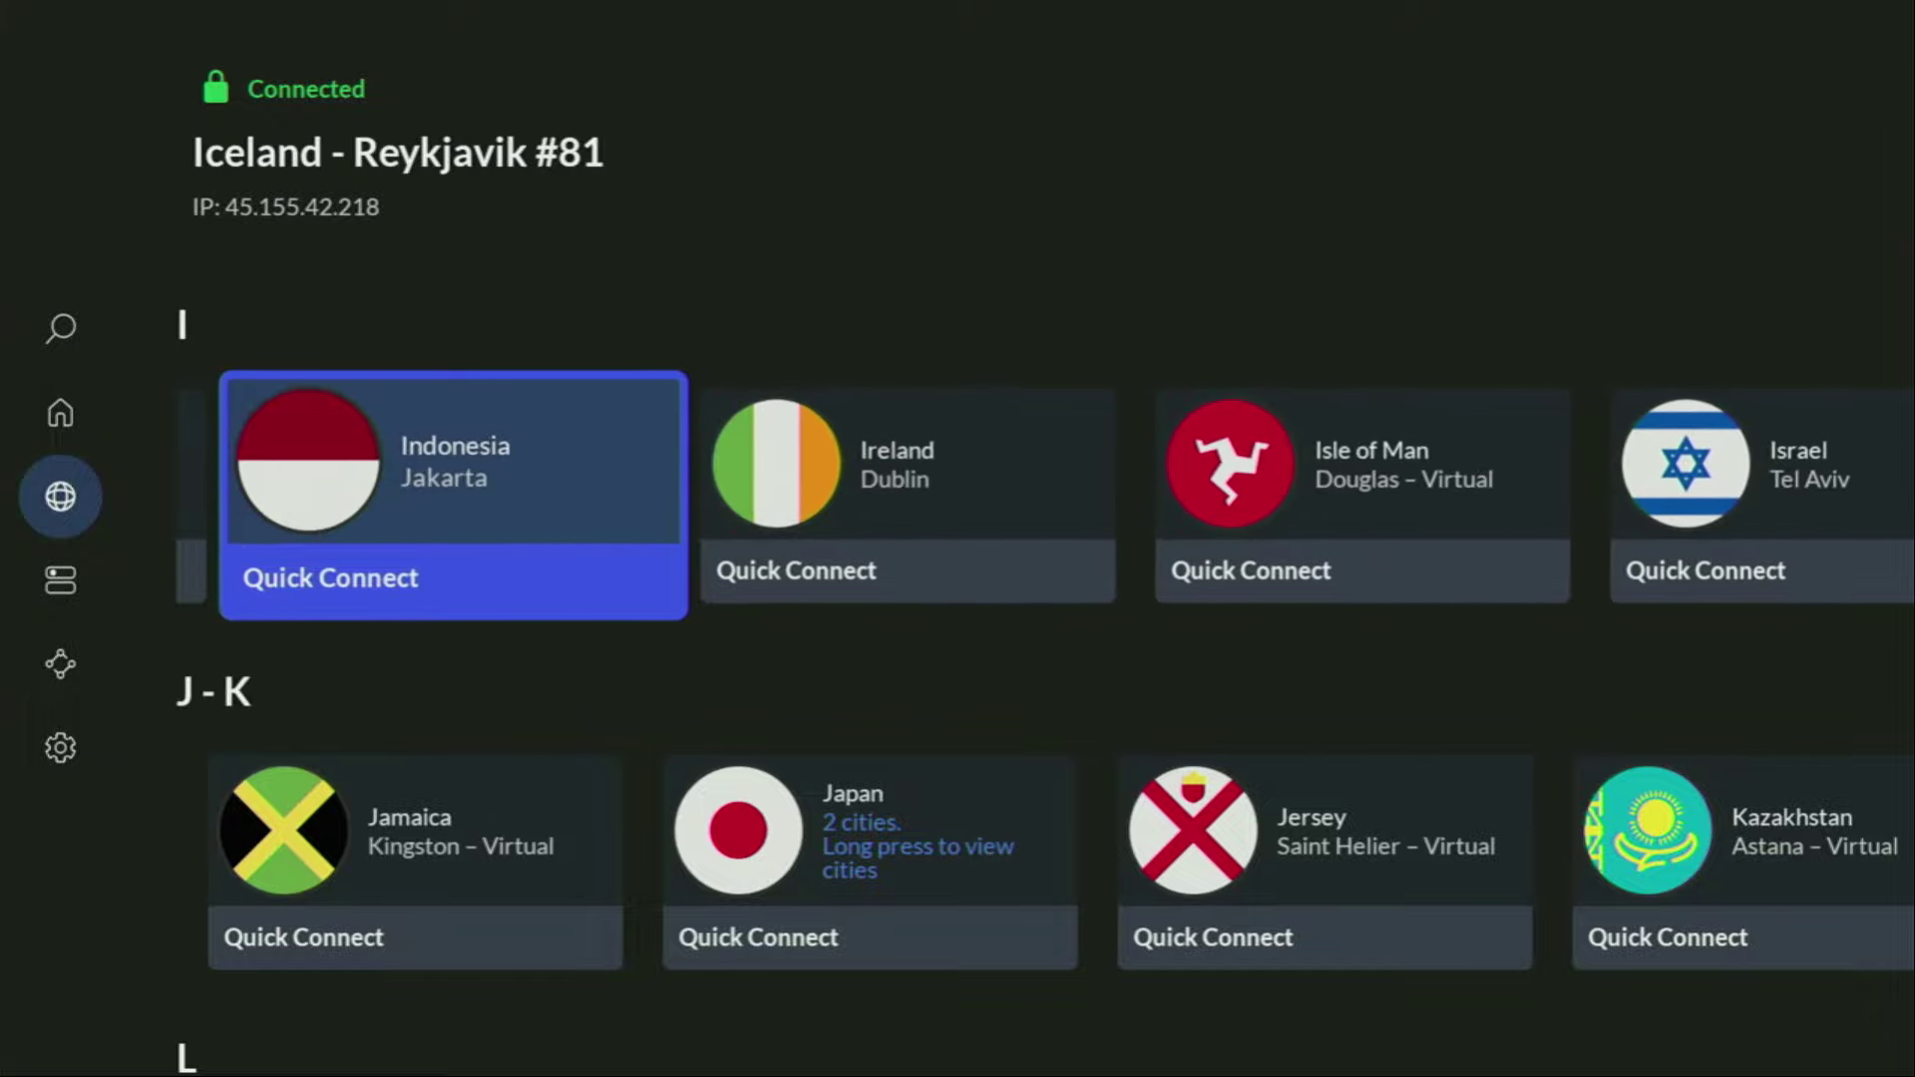
pyautogui.press('Left')
pyautogui.press('Left')
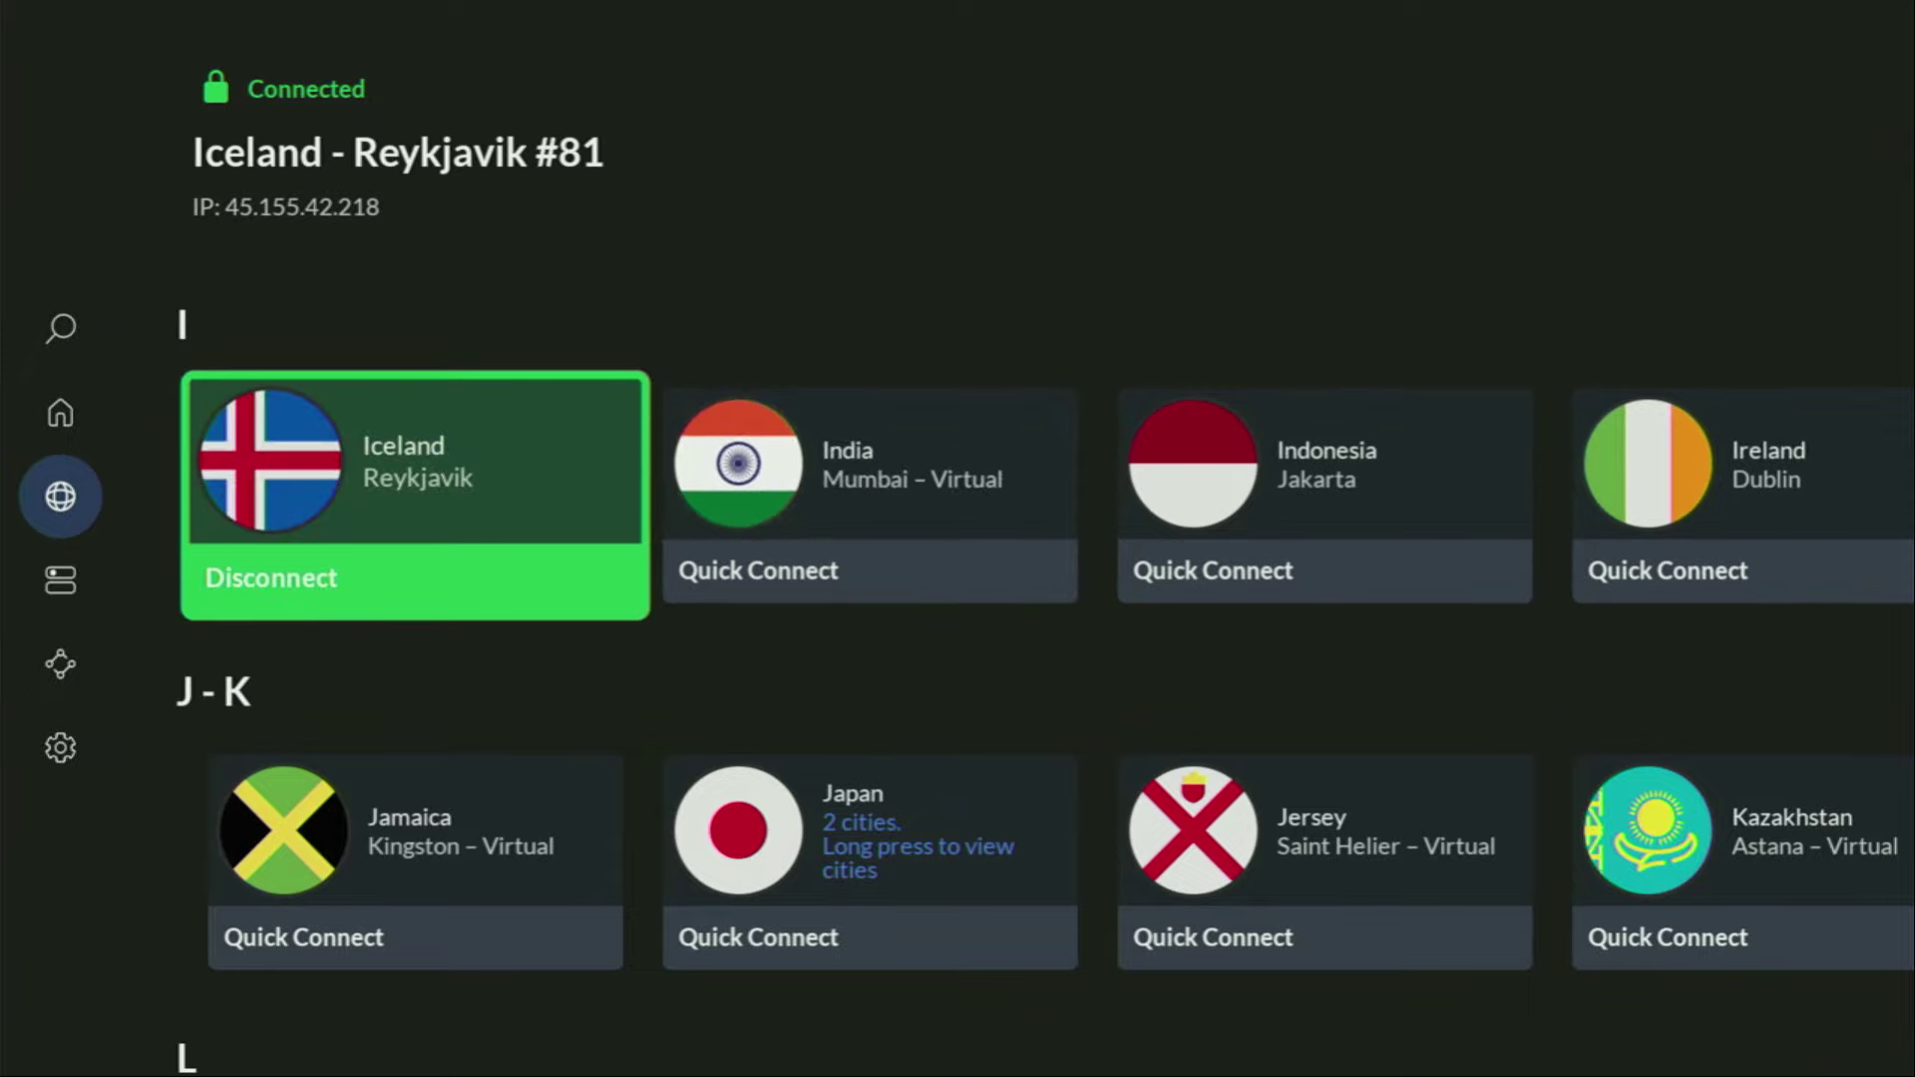
pyautogui.press('Left')
pyautogui.press('Up')
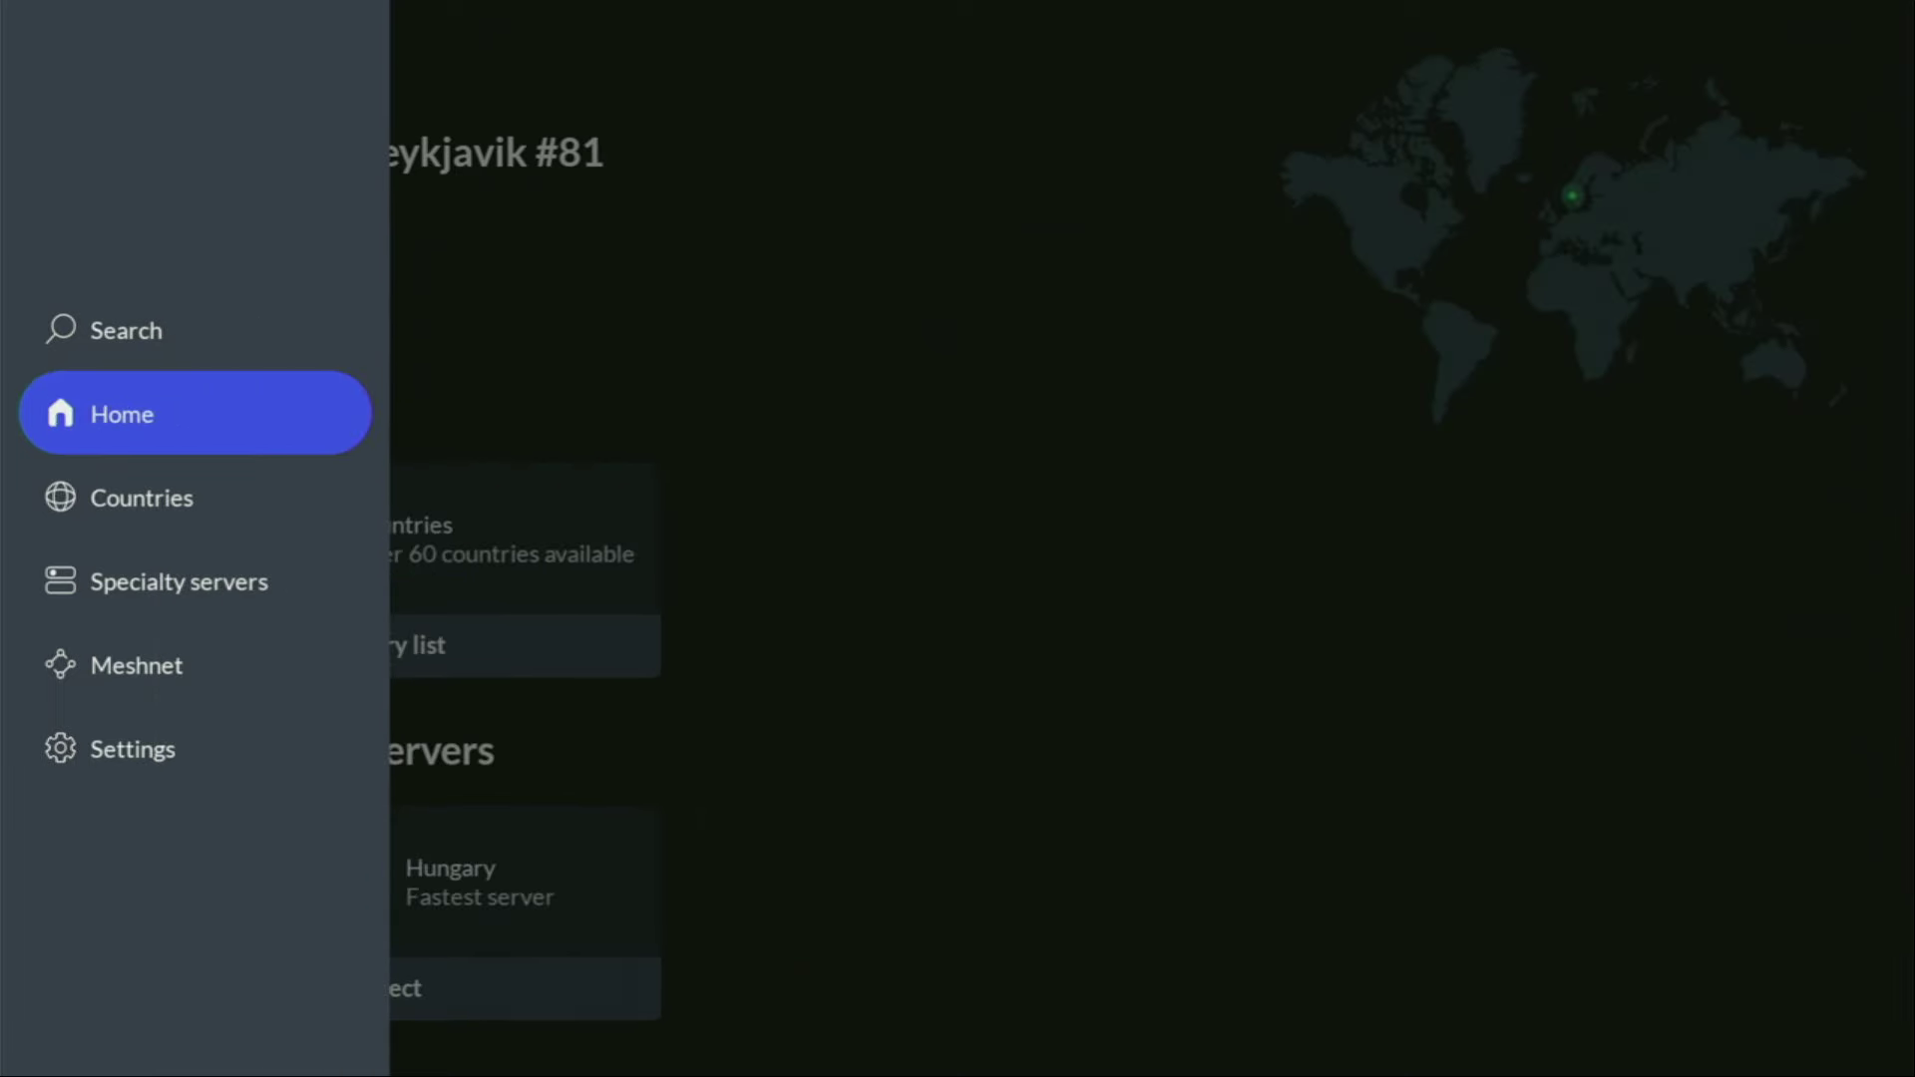
pyautogui.press('Right')
pyautogui.press('Down')
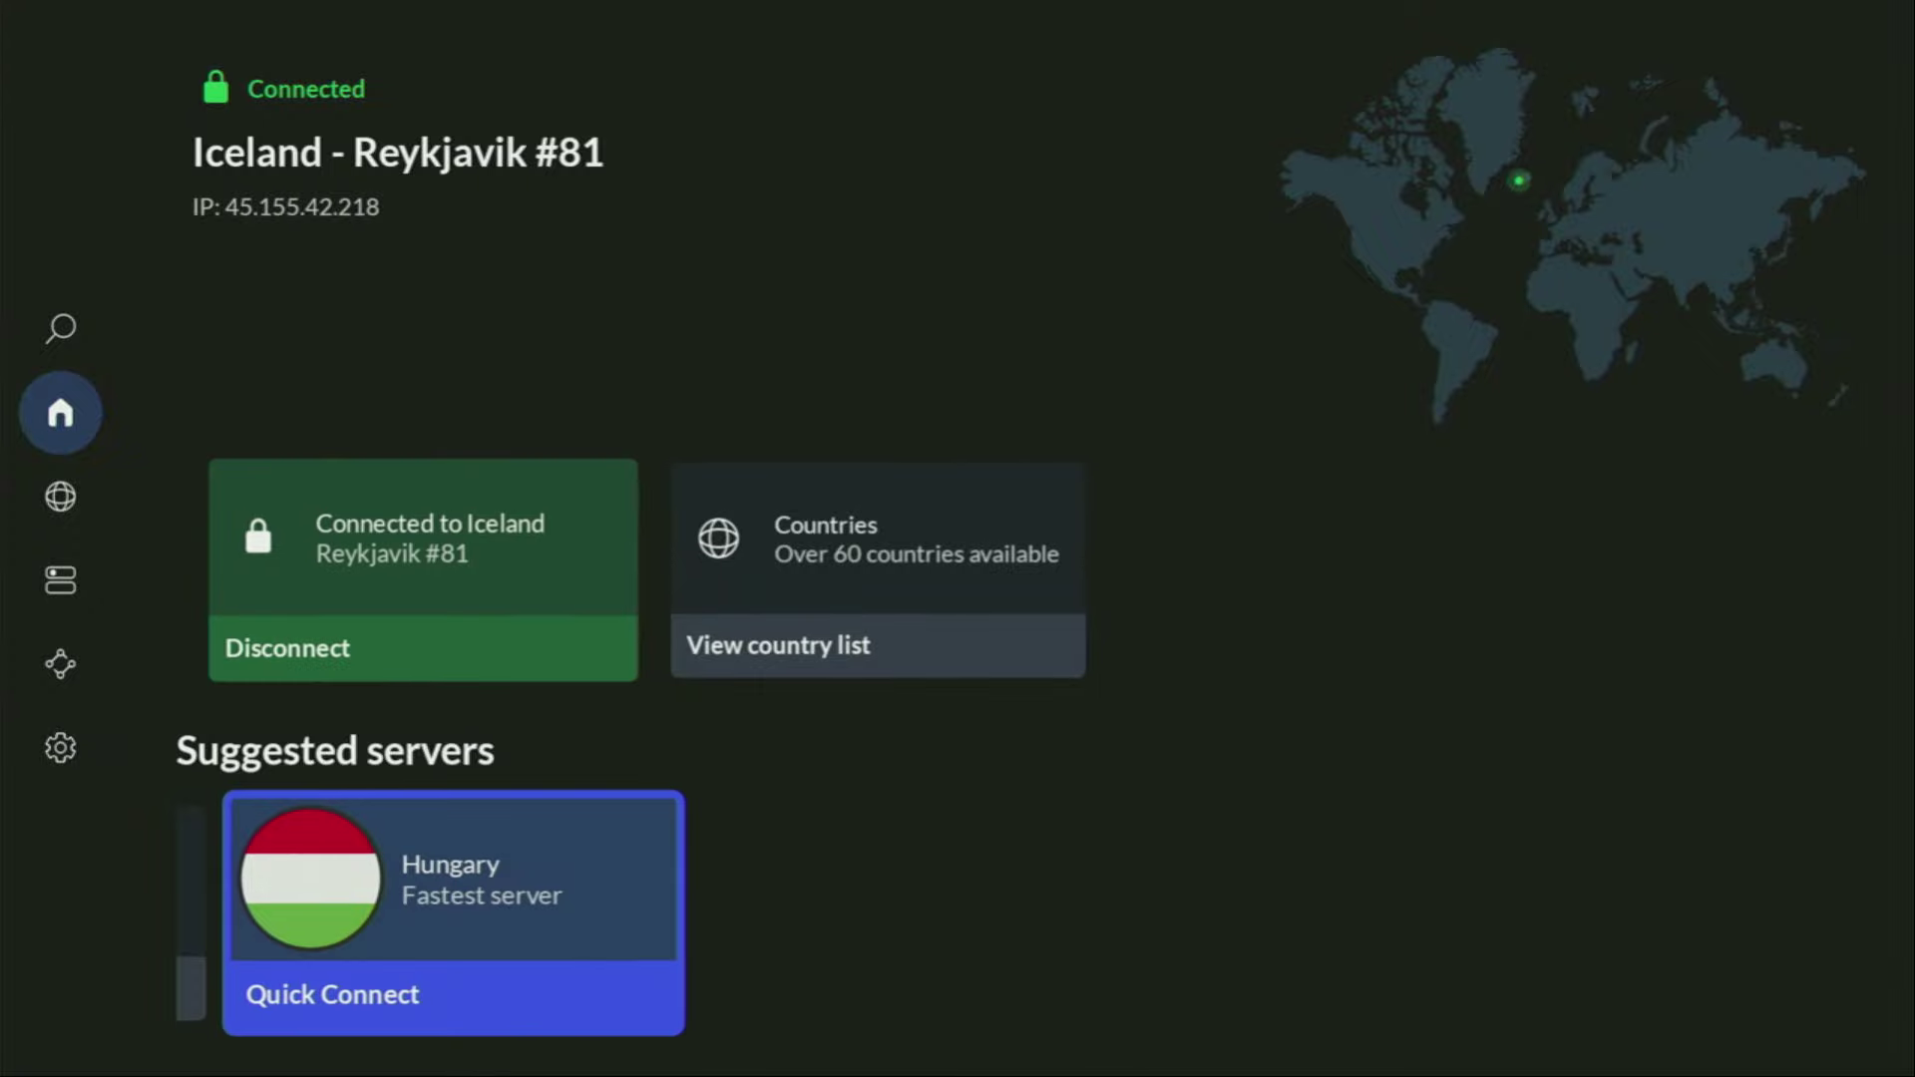
pyautogui.press('Left')
pyautogui.press('Left')
pyautogui.press('Left')
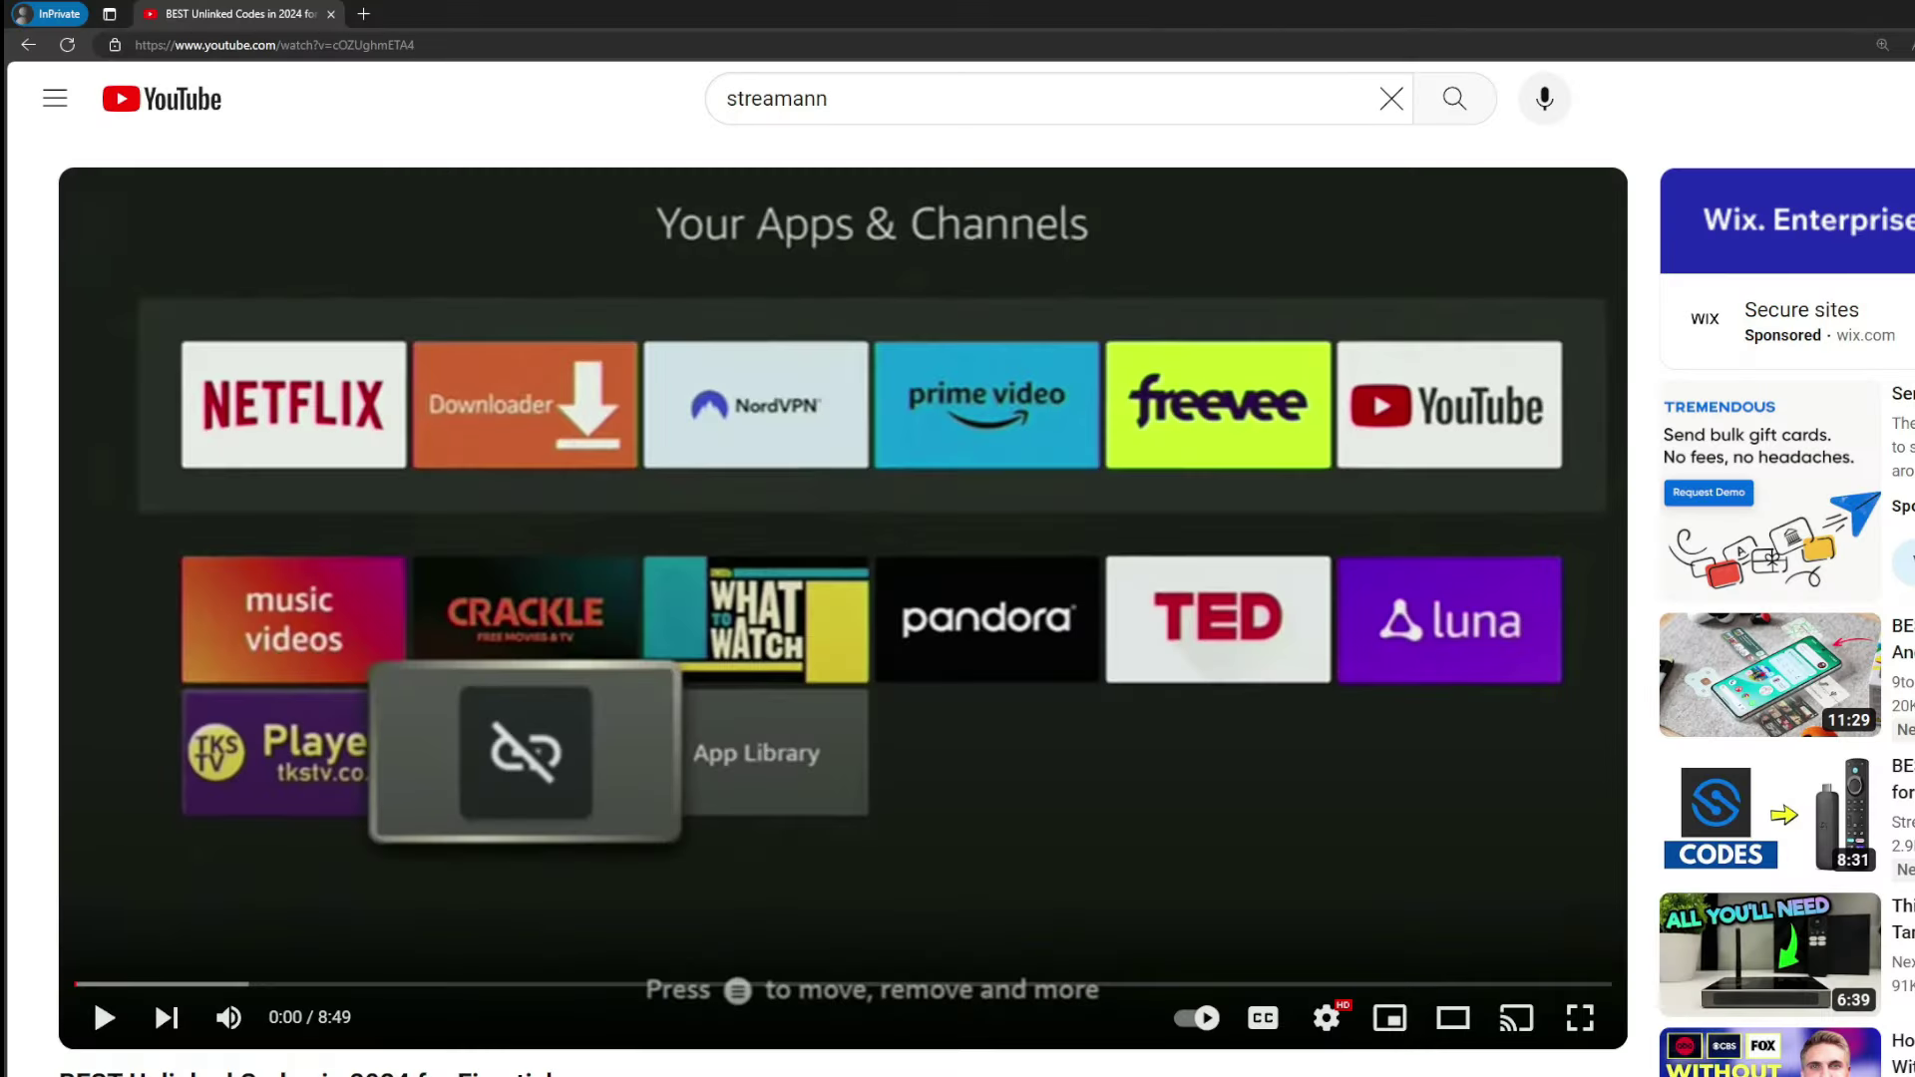
# - Scroll the YouTube video page, expand the description, and select the topvpnoffer.com link in the pinned comment
pyautogui.scroll(-3, 693, 872)
pyautogui.scroll(-4, 693, 873)
pyautogui.click(713, 613)
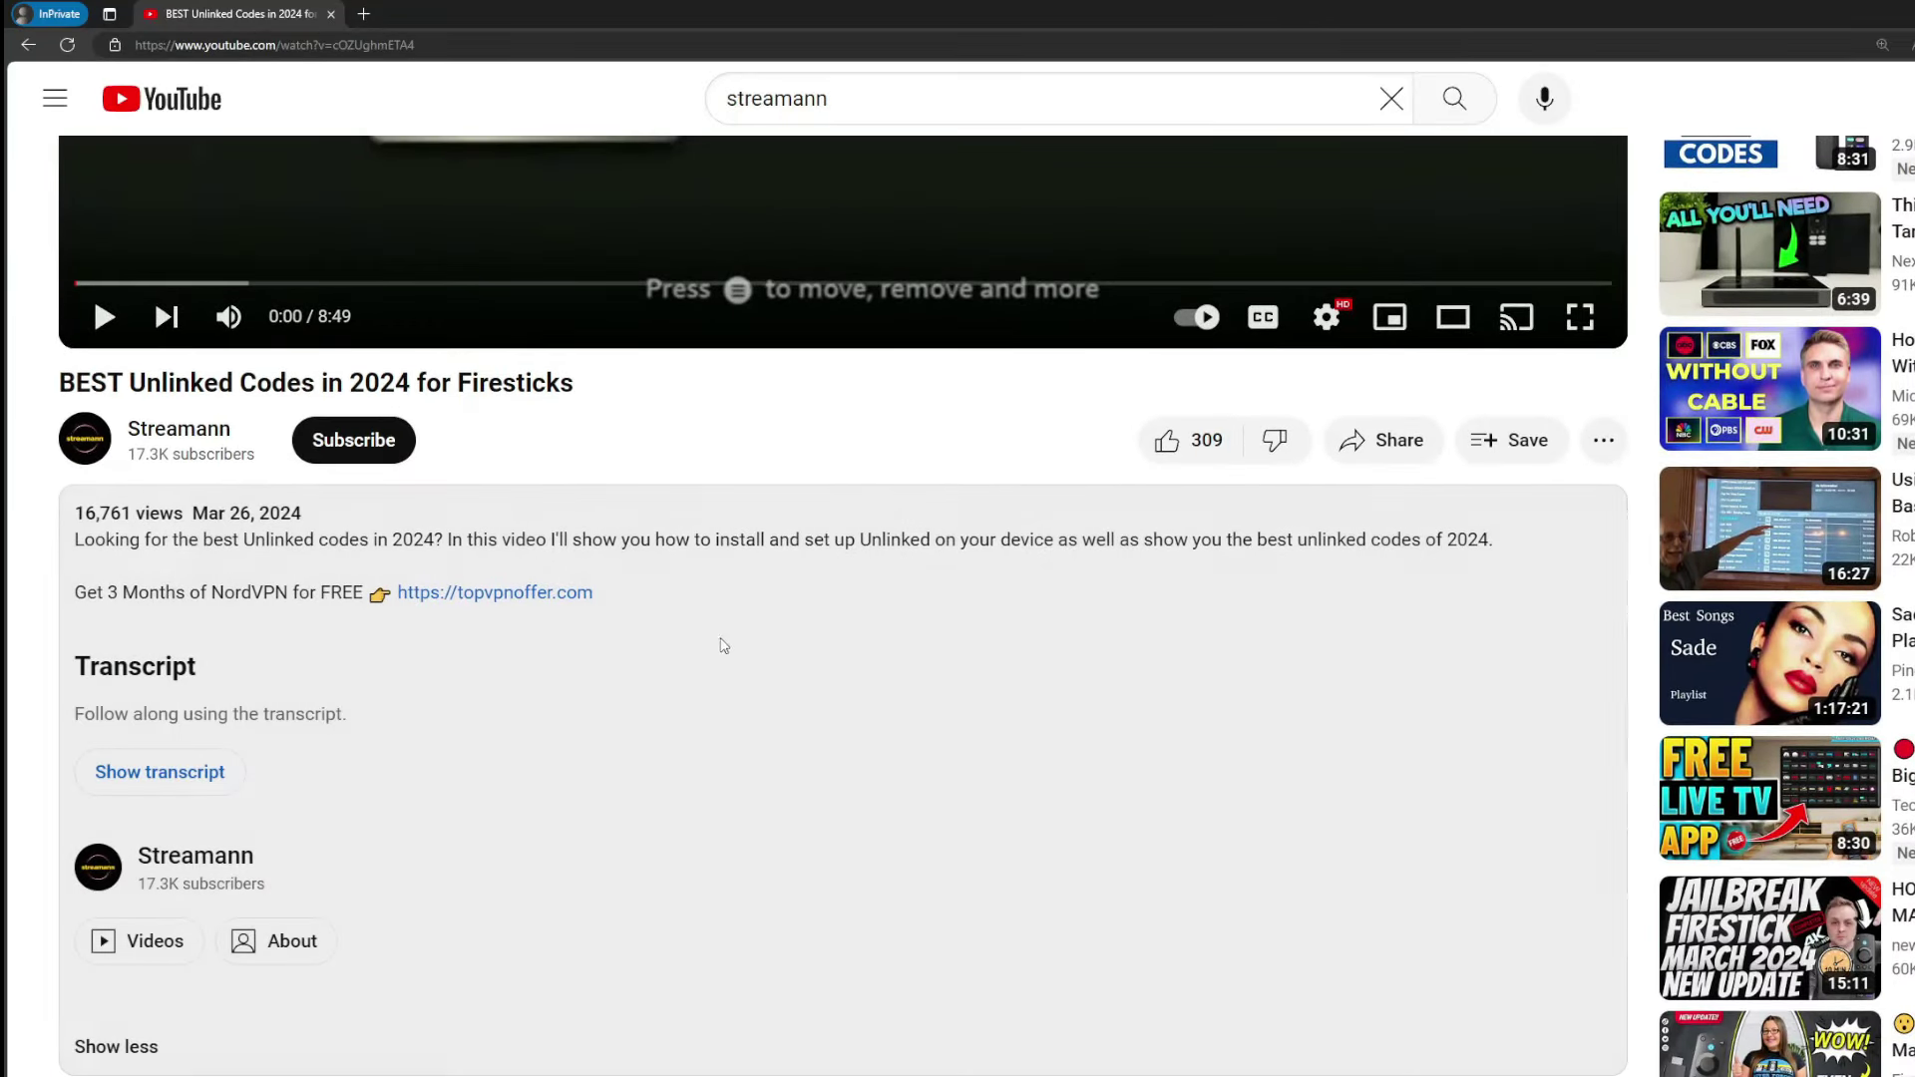
pyautogui.scroll(-5, 565, 608)
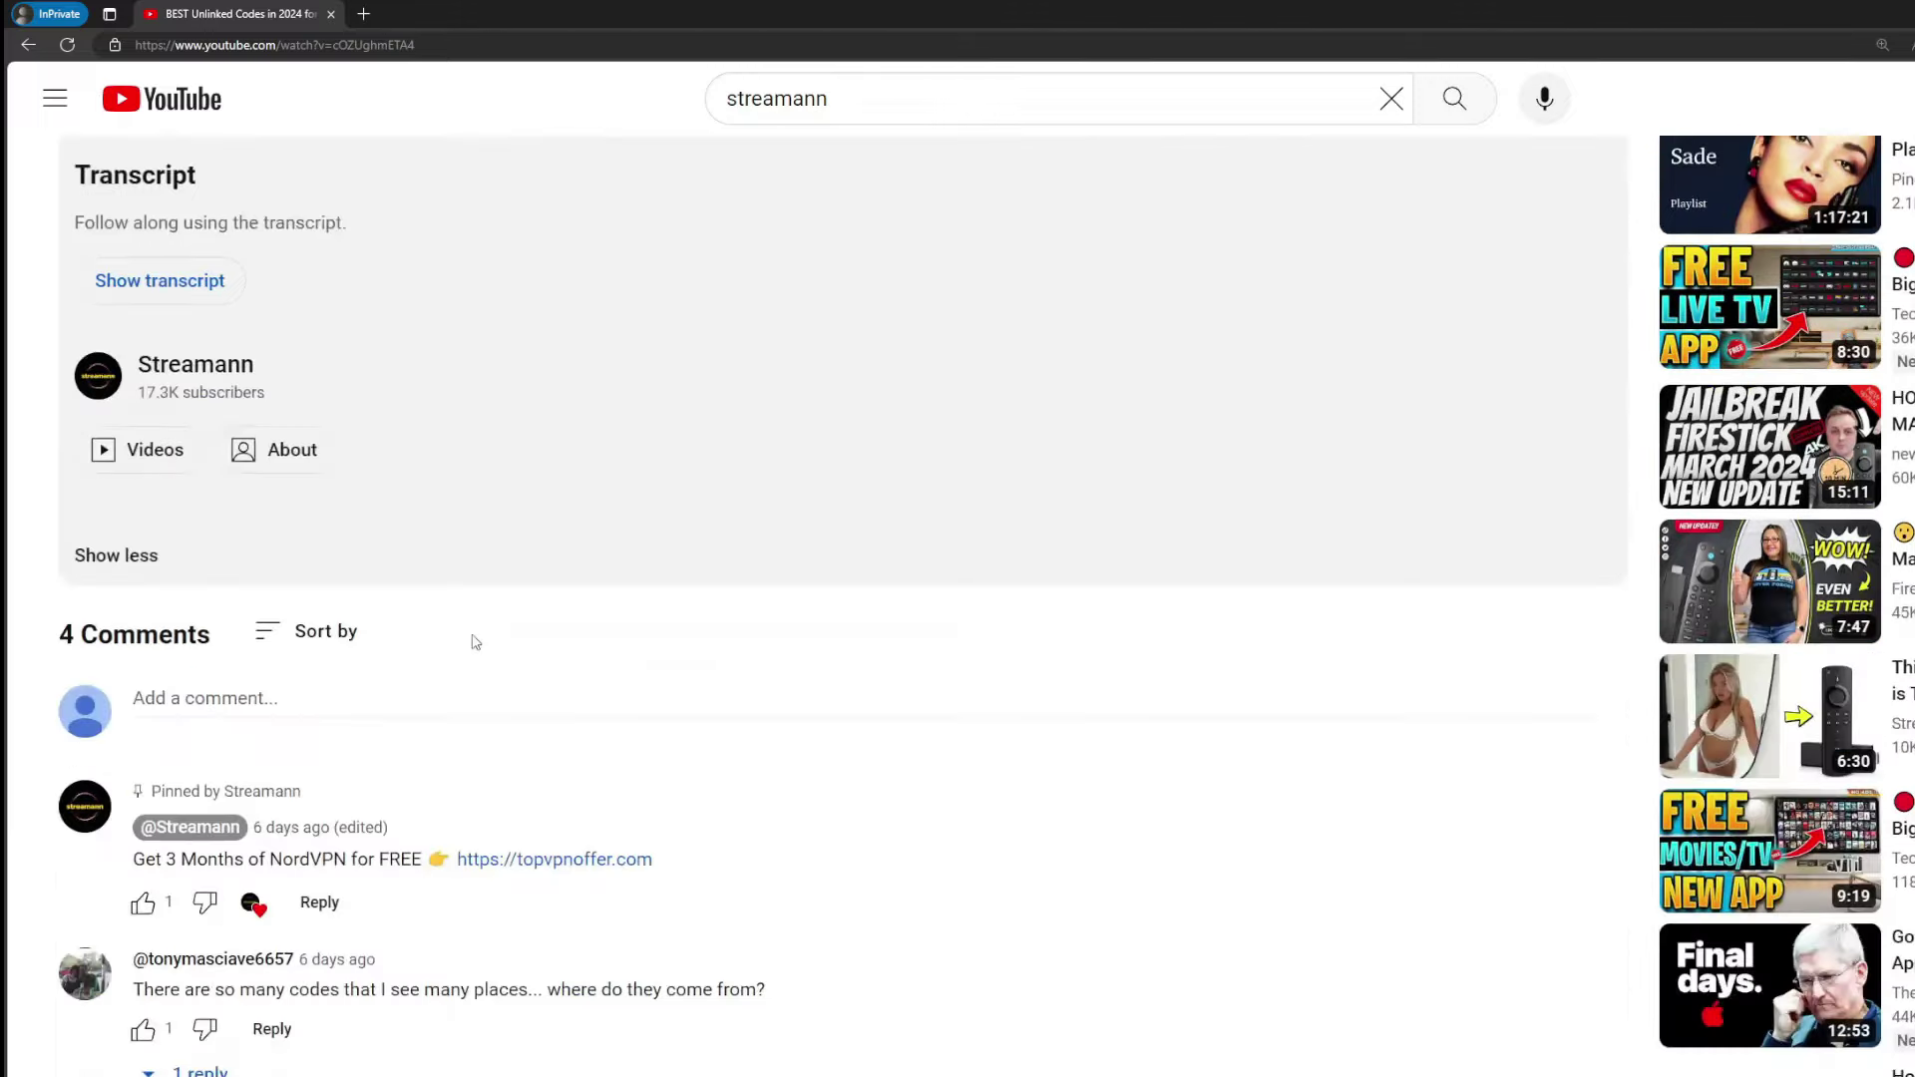
pyautogui.moveTo(652, 855); pyautogui.dragTo(481, 855)
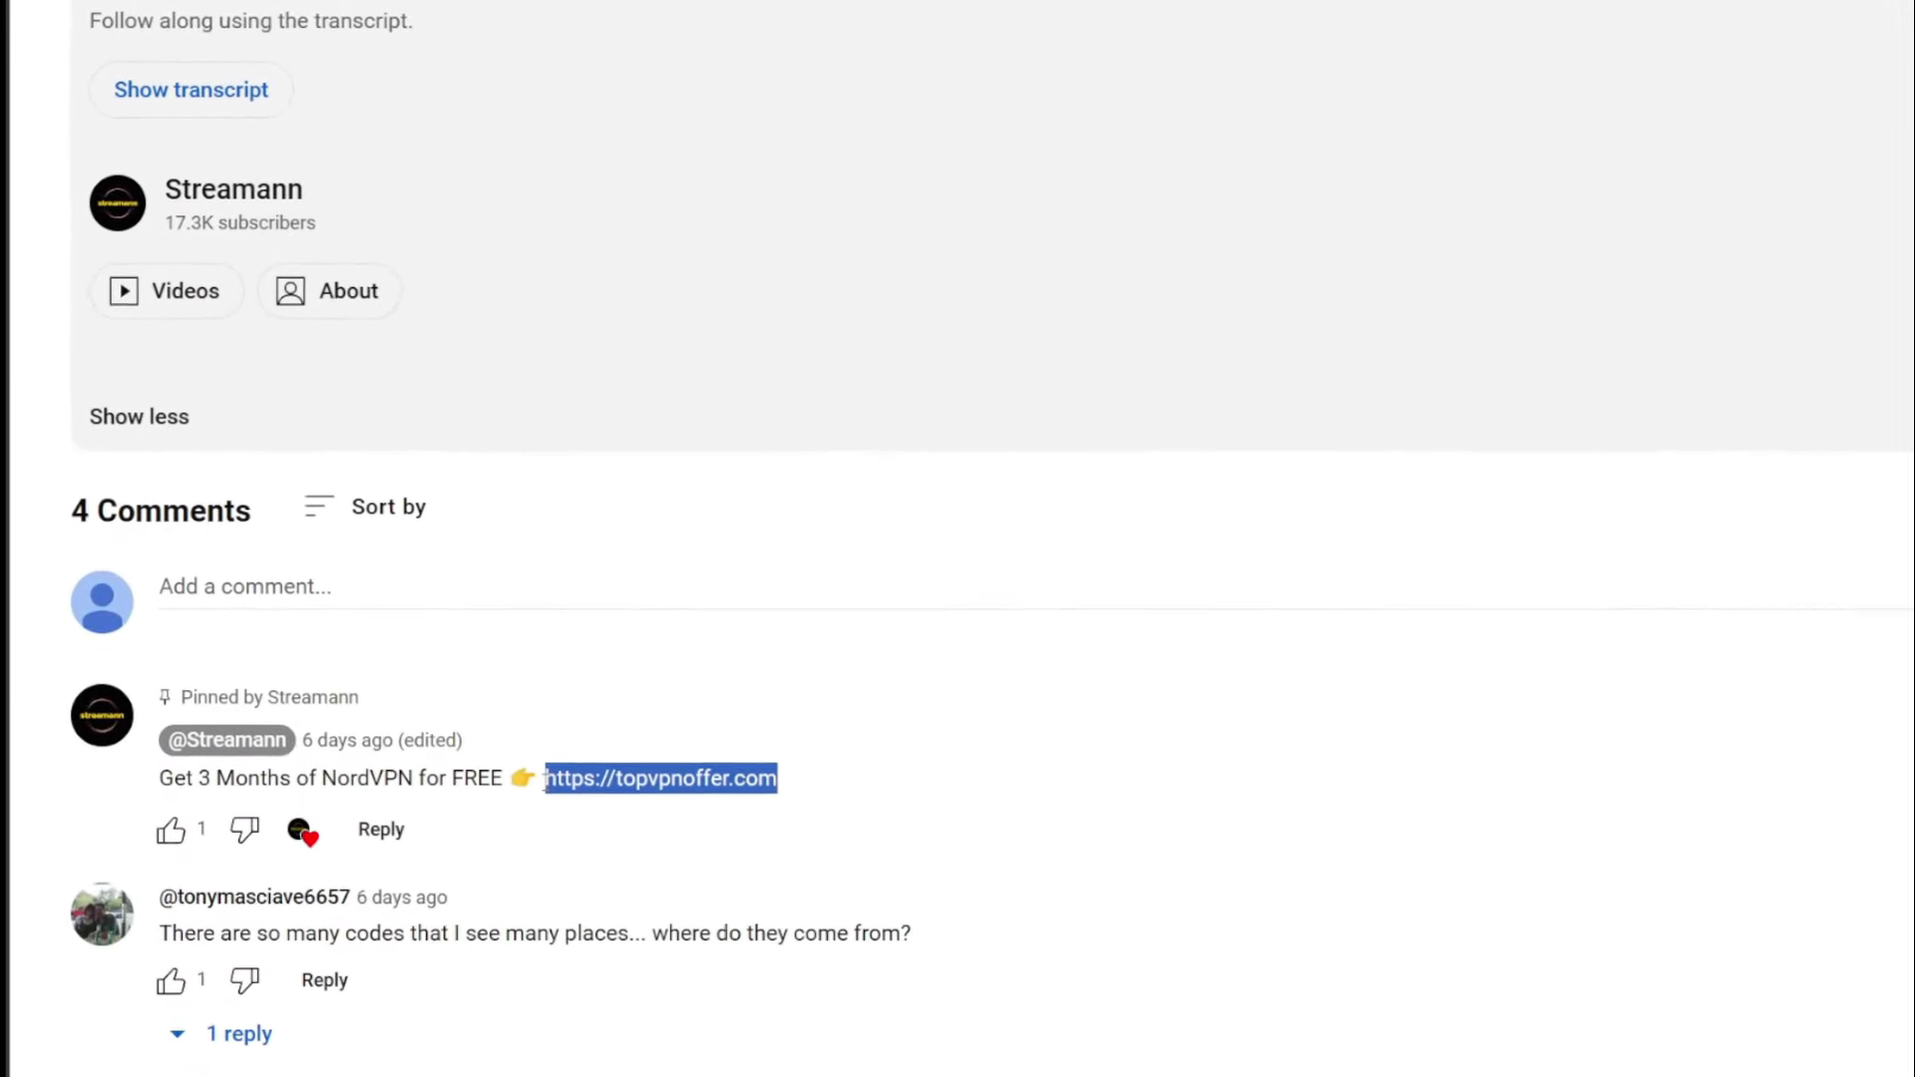
# - Follow the pinned comment's NordVPN link and highlight '3 months extra' in the offer headline
pyautogui.click(705, 791)
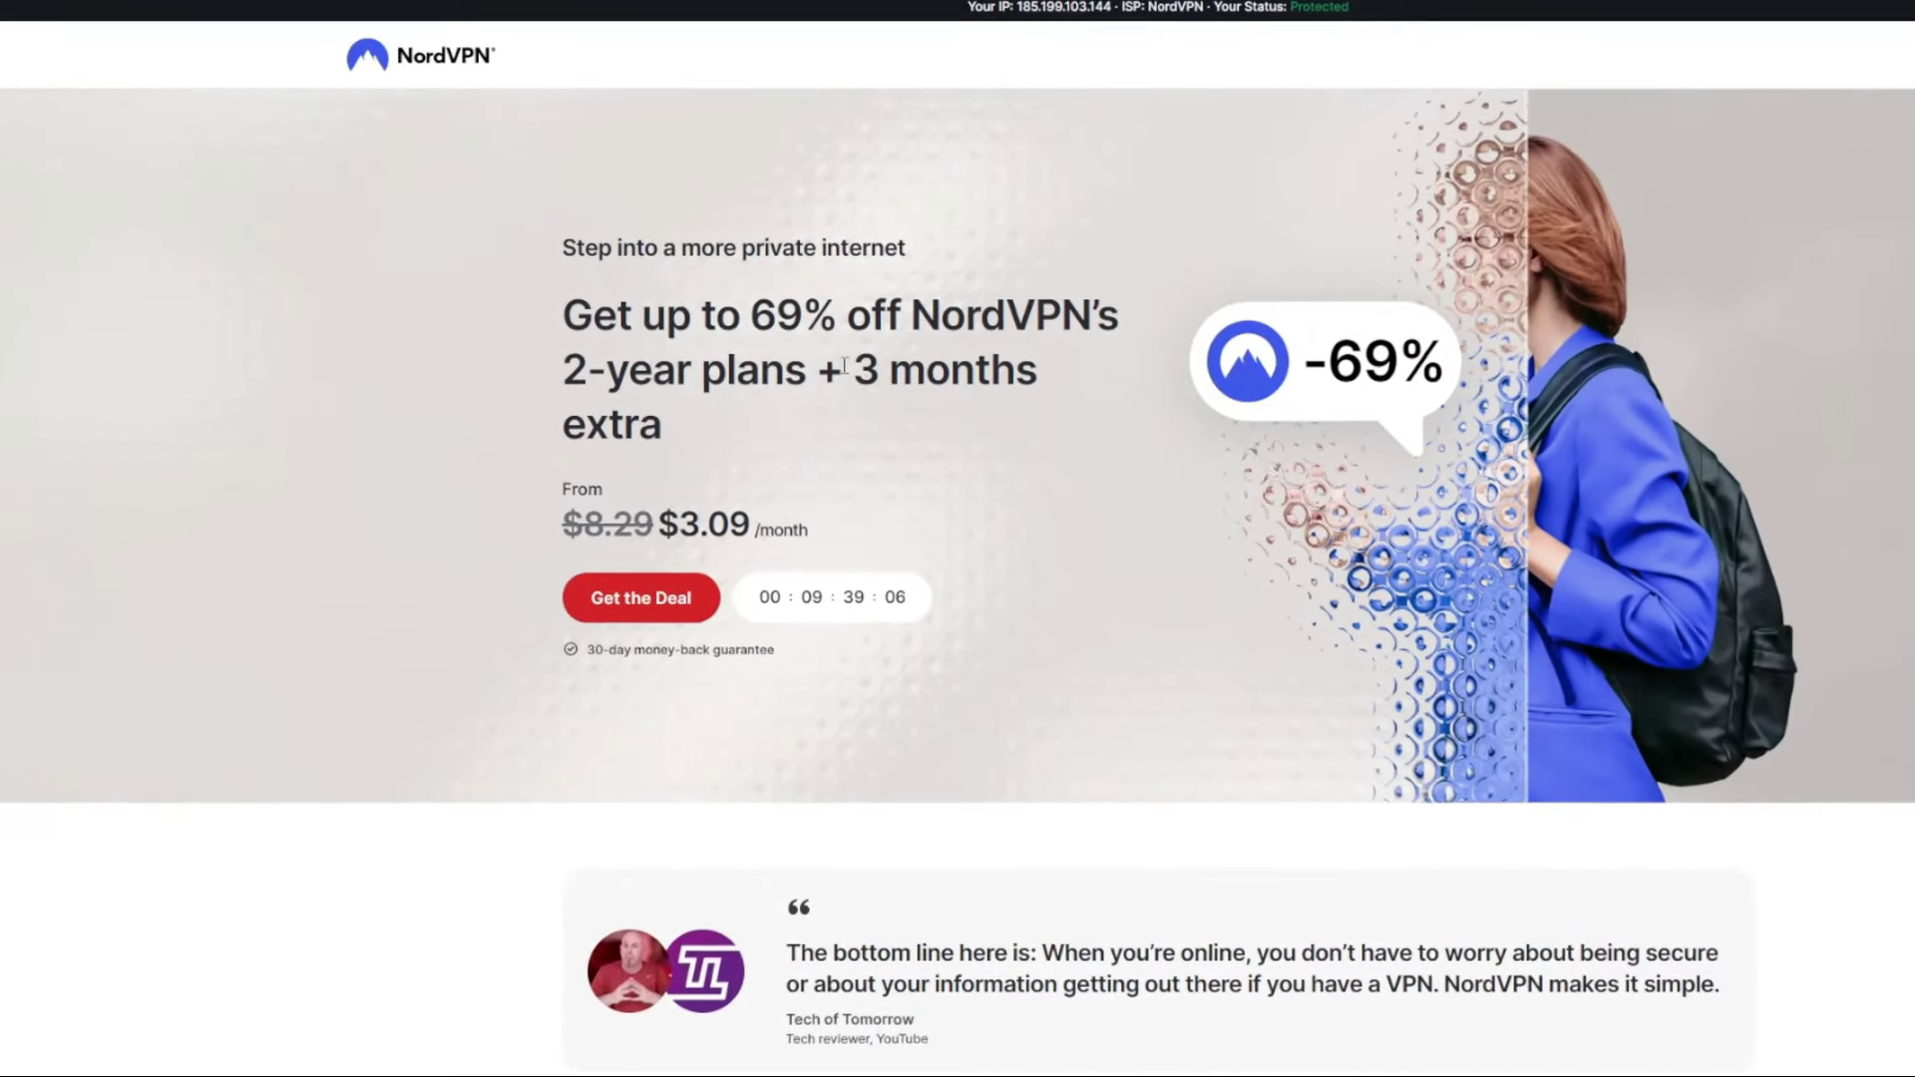
pyautogui.moveTo(843, 367); pyautogui.dragTo(1043, 420)
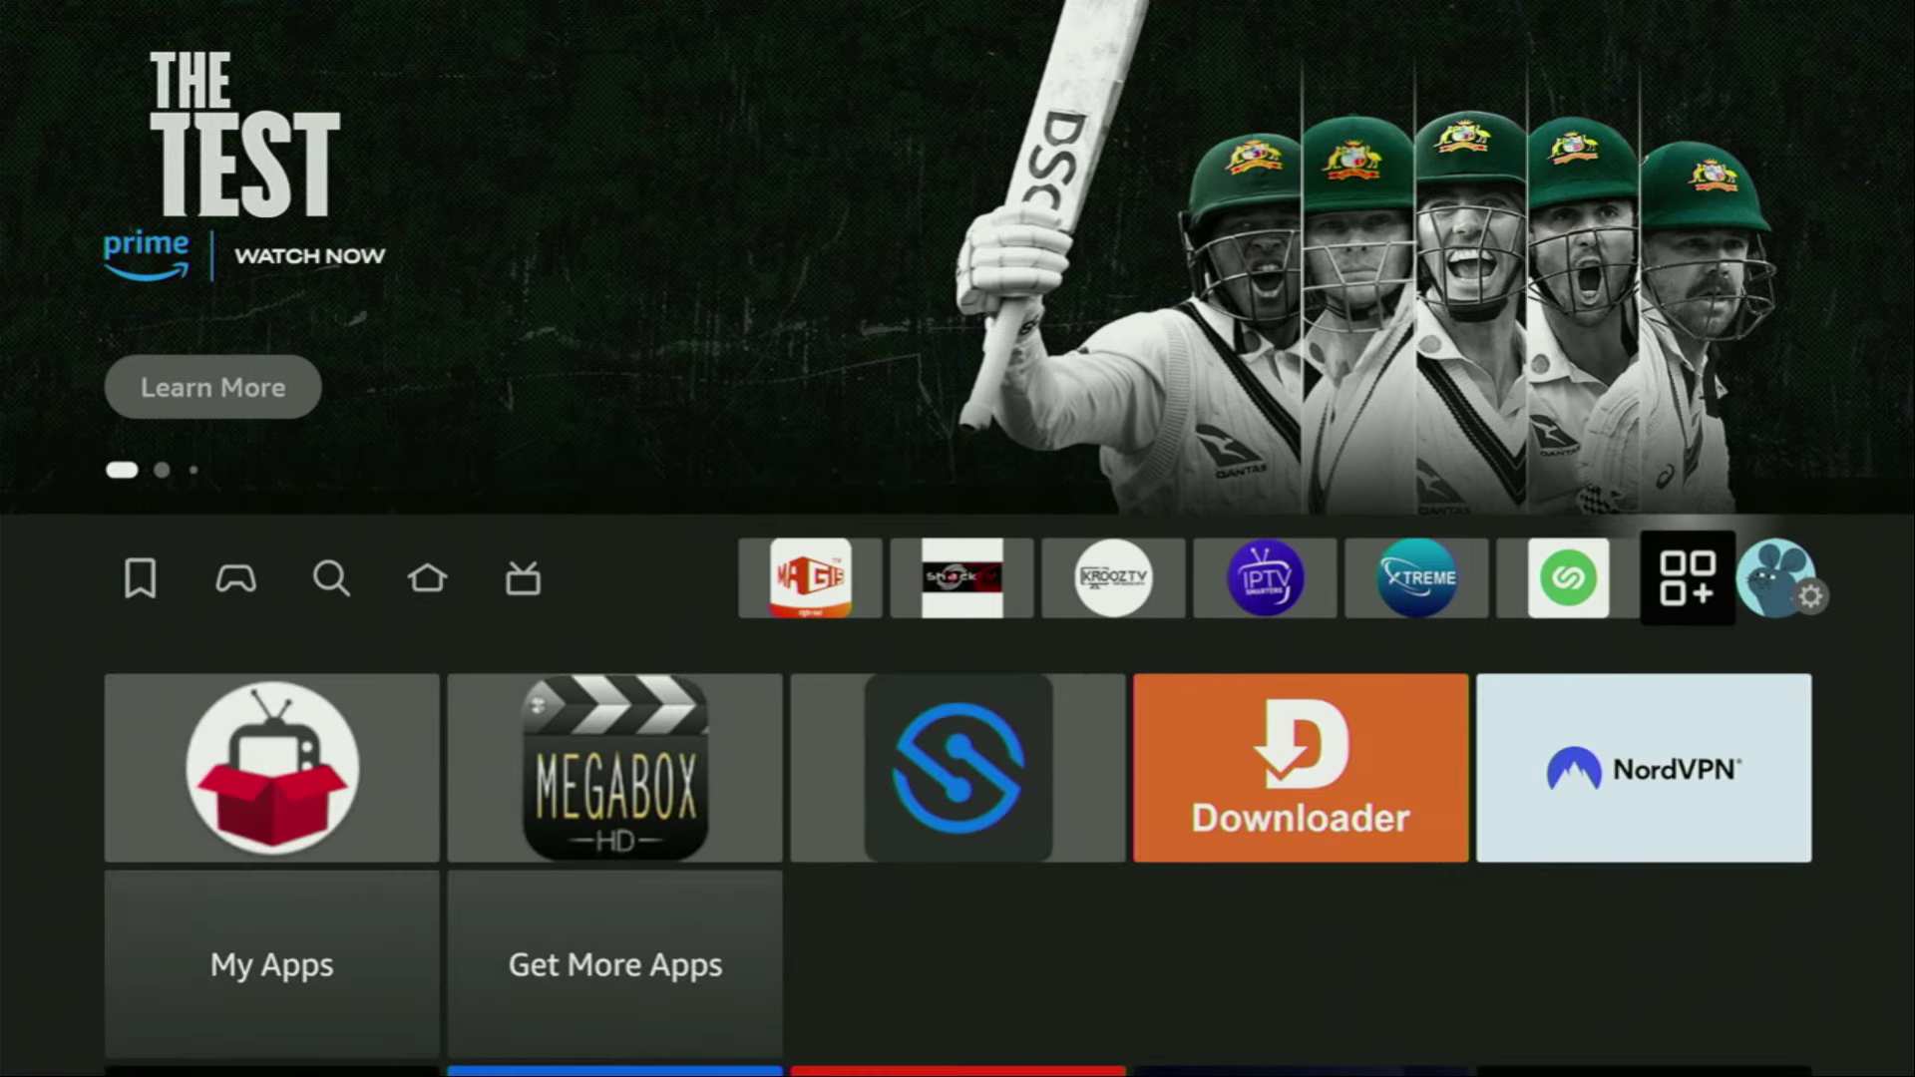
# - Launch Downloader from Your Apps & Channels and move focus to its URL / short code field
pyautogui.press('Return')
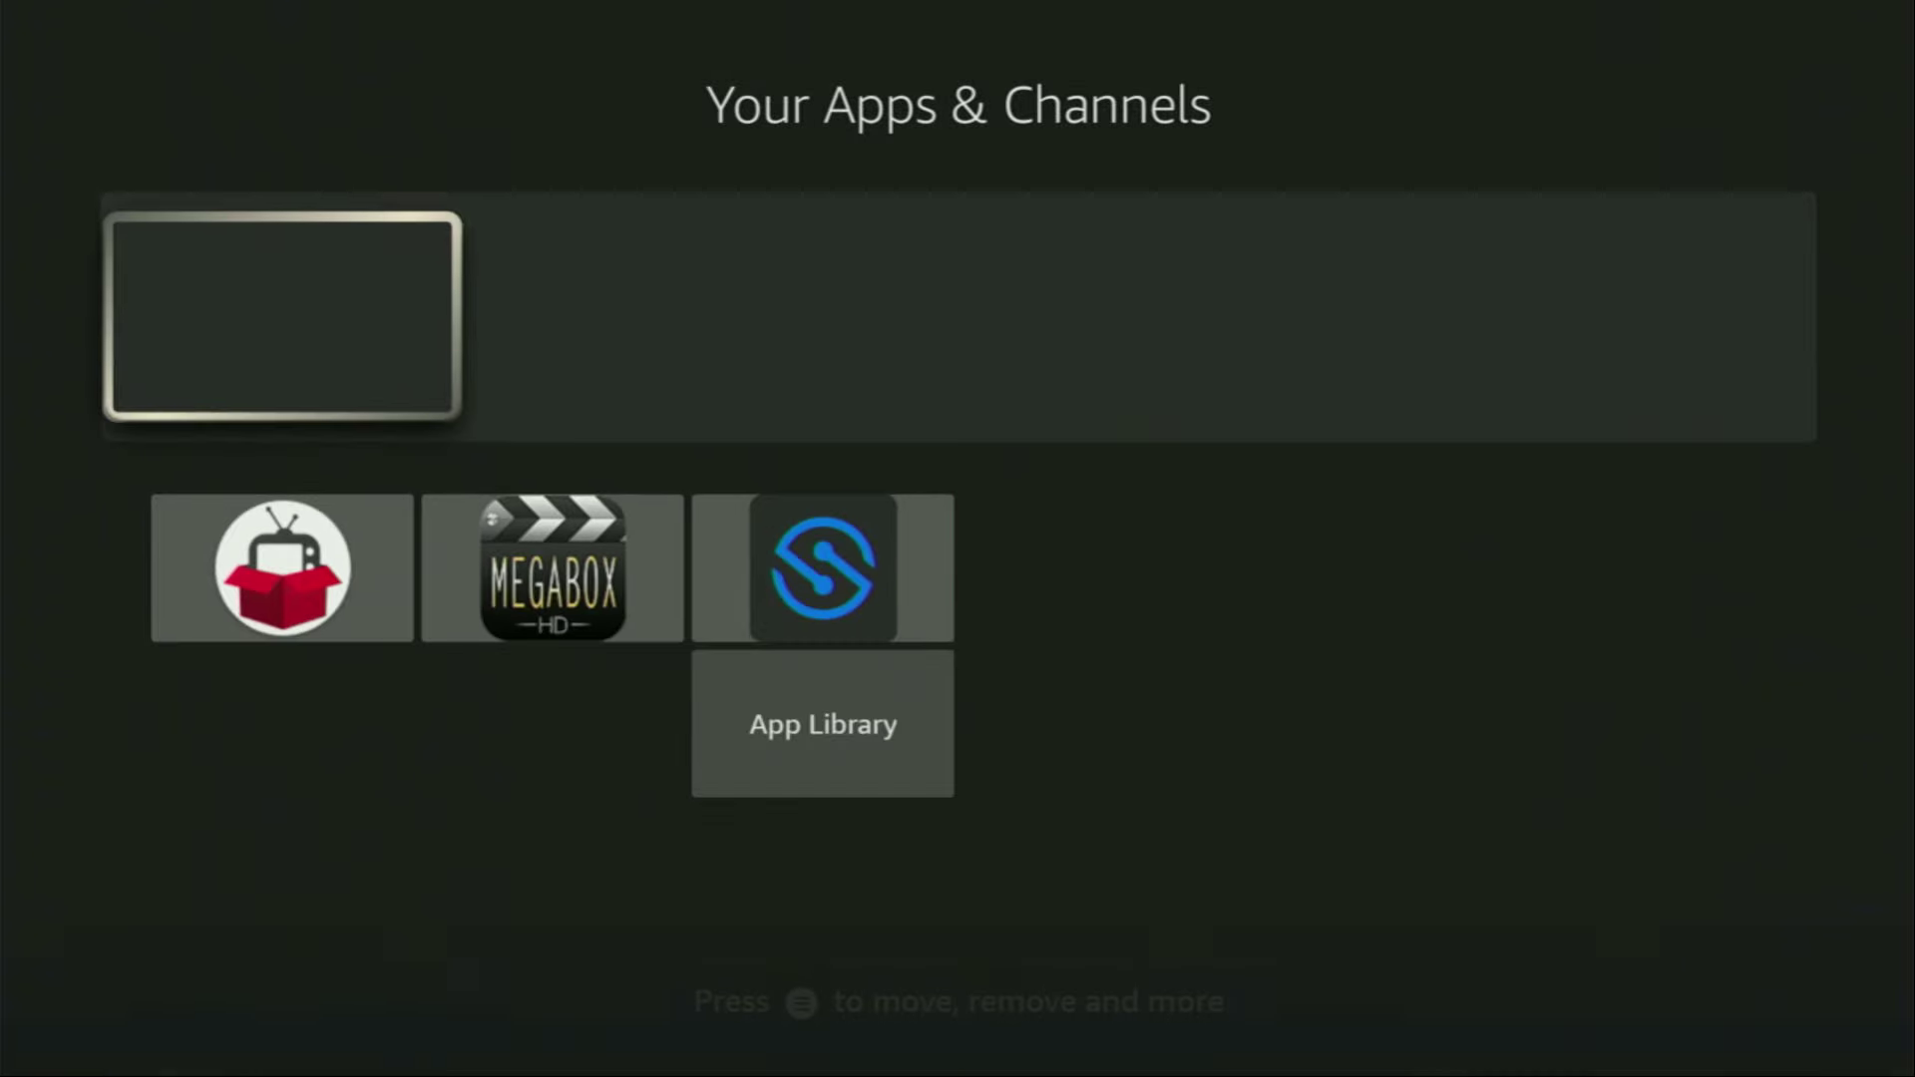
pyautogui.press('Down')
pyautogui.press('Right')
pyautogui.press('Right')
pyautogui.press('Right')
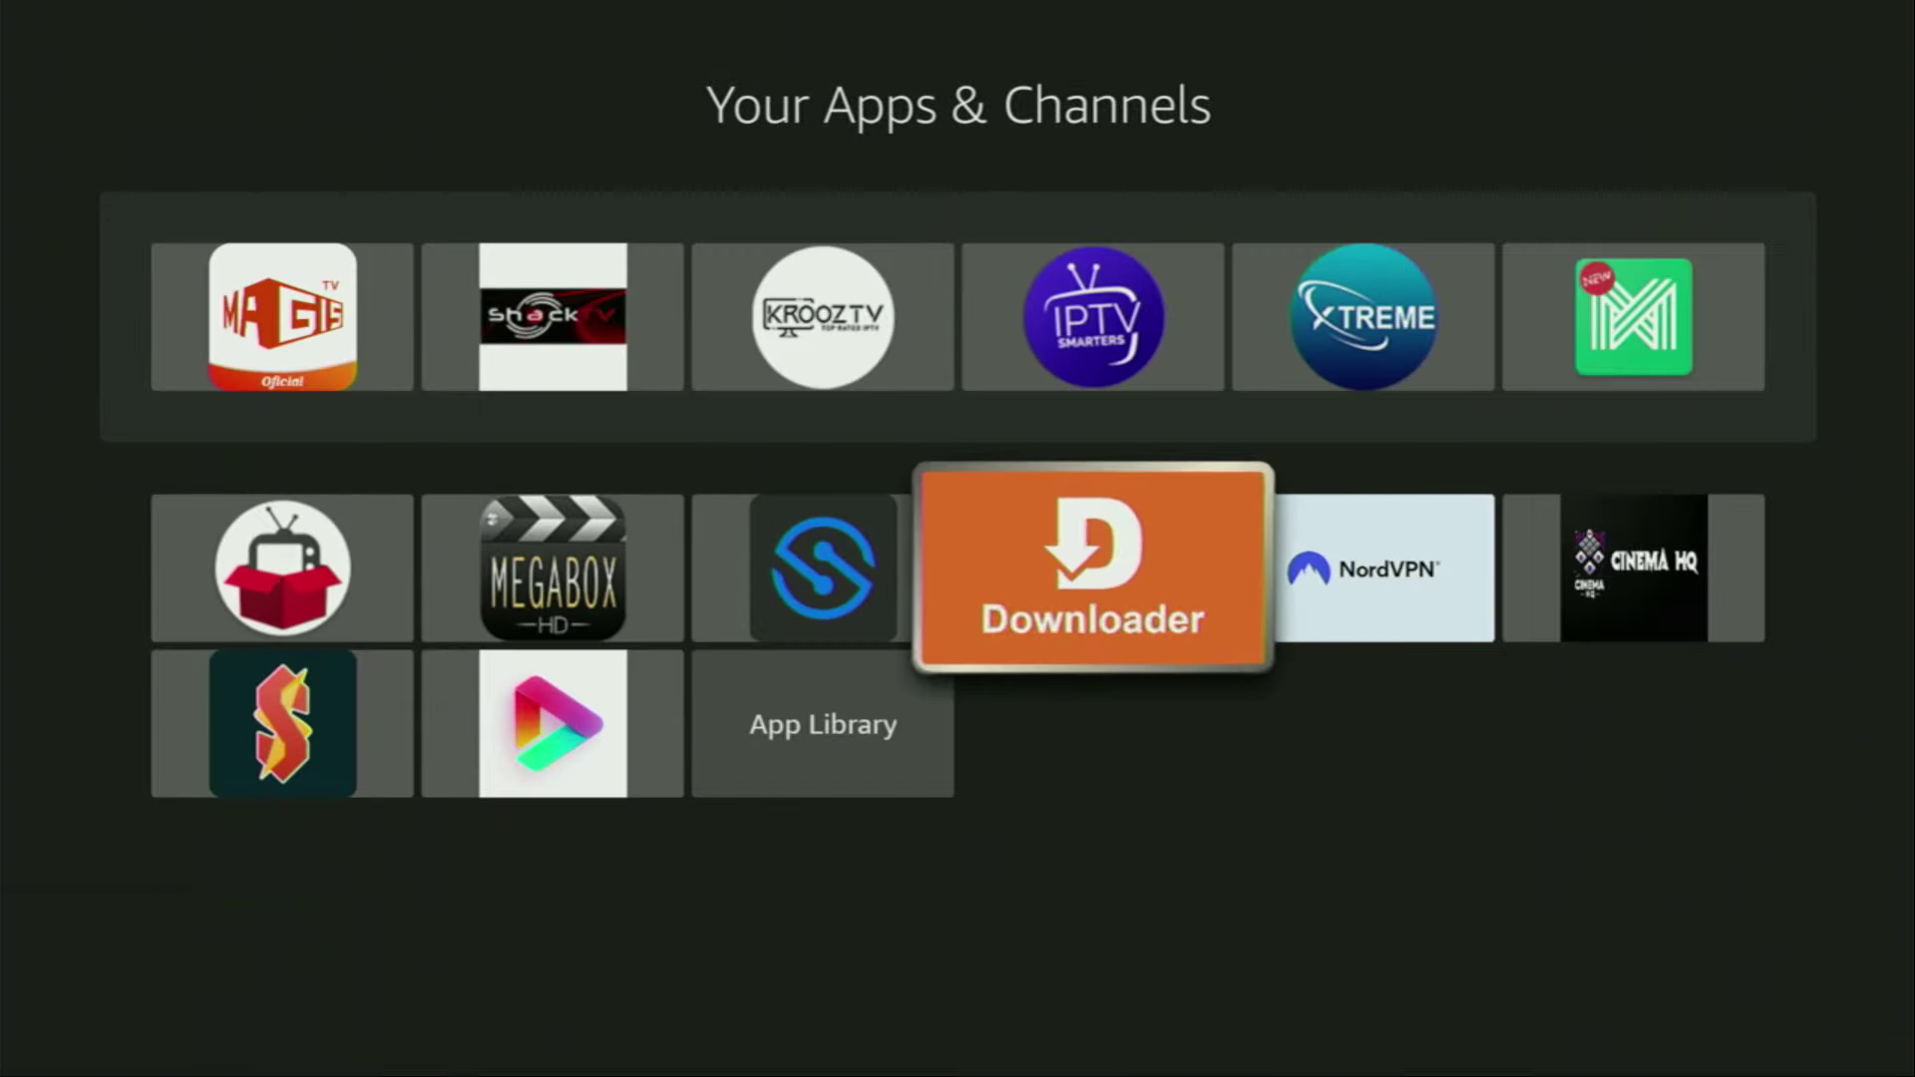
pyautogui.press('Return')
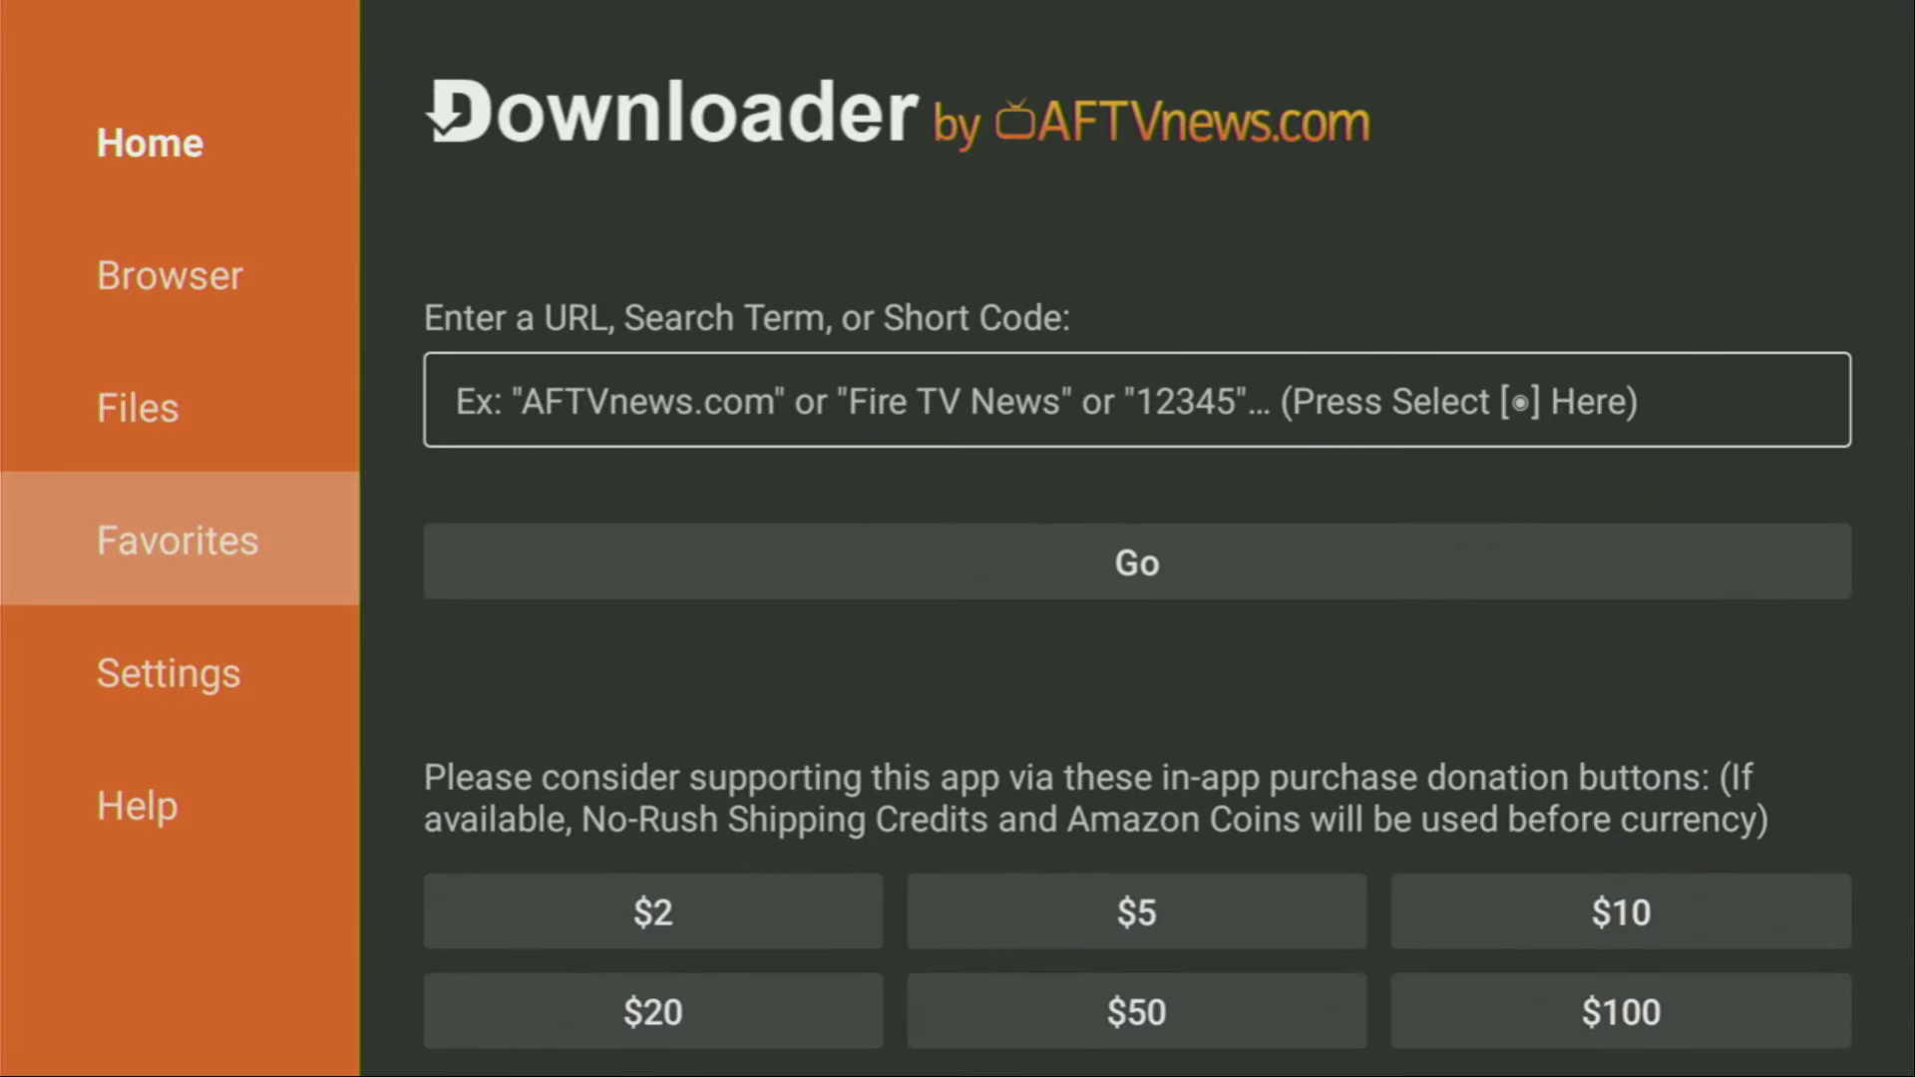
pyautogui.press('Up')
pyautogui.press('Up')
pyautogui.press('Up')
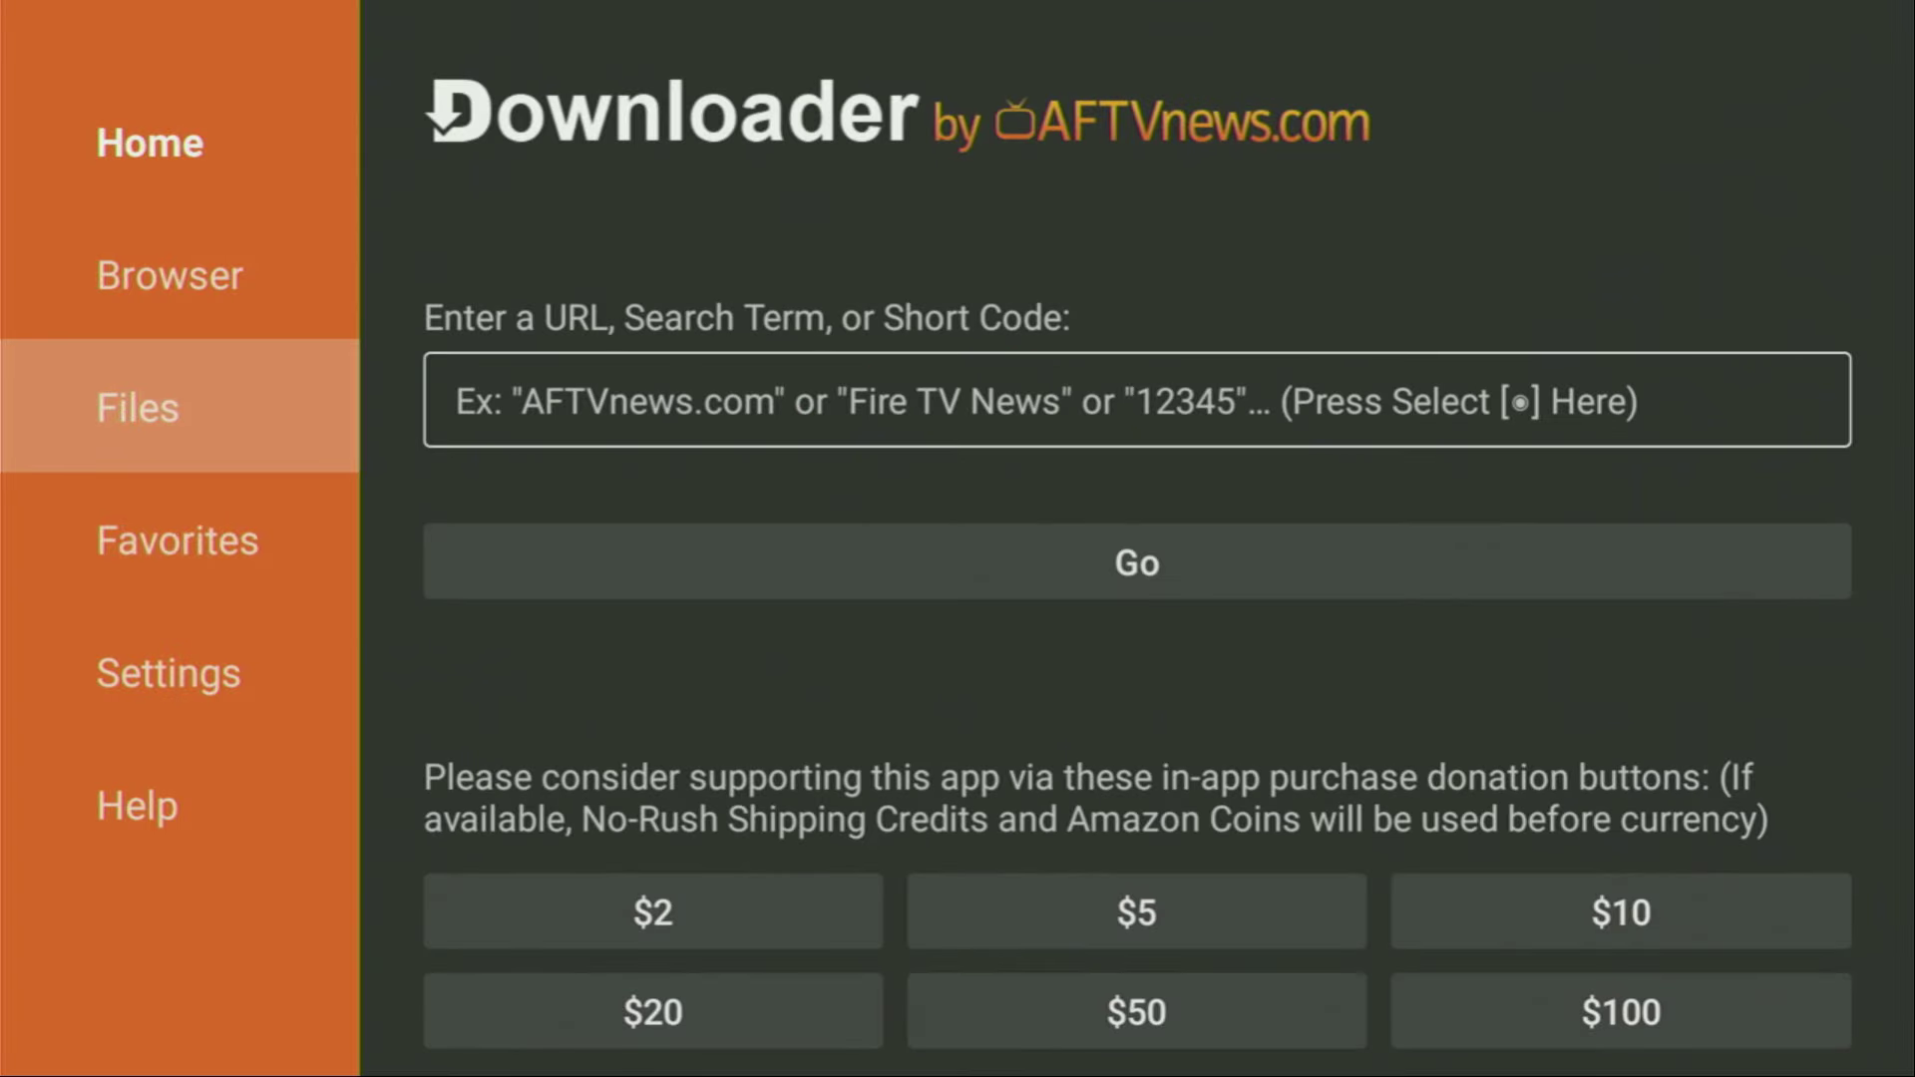
pyautogui.press('Down')
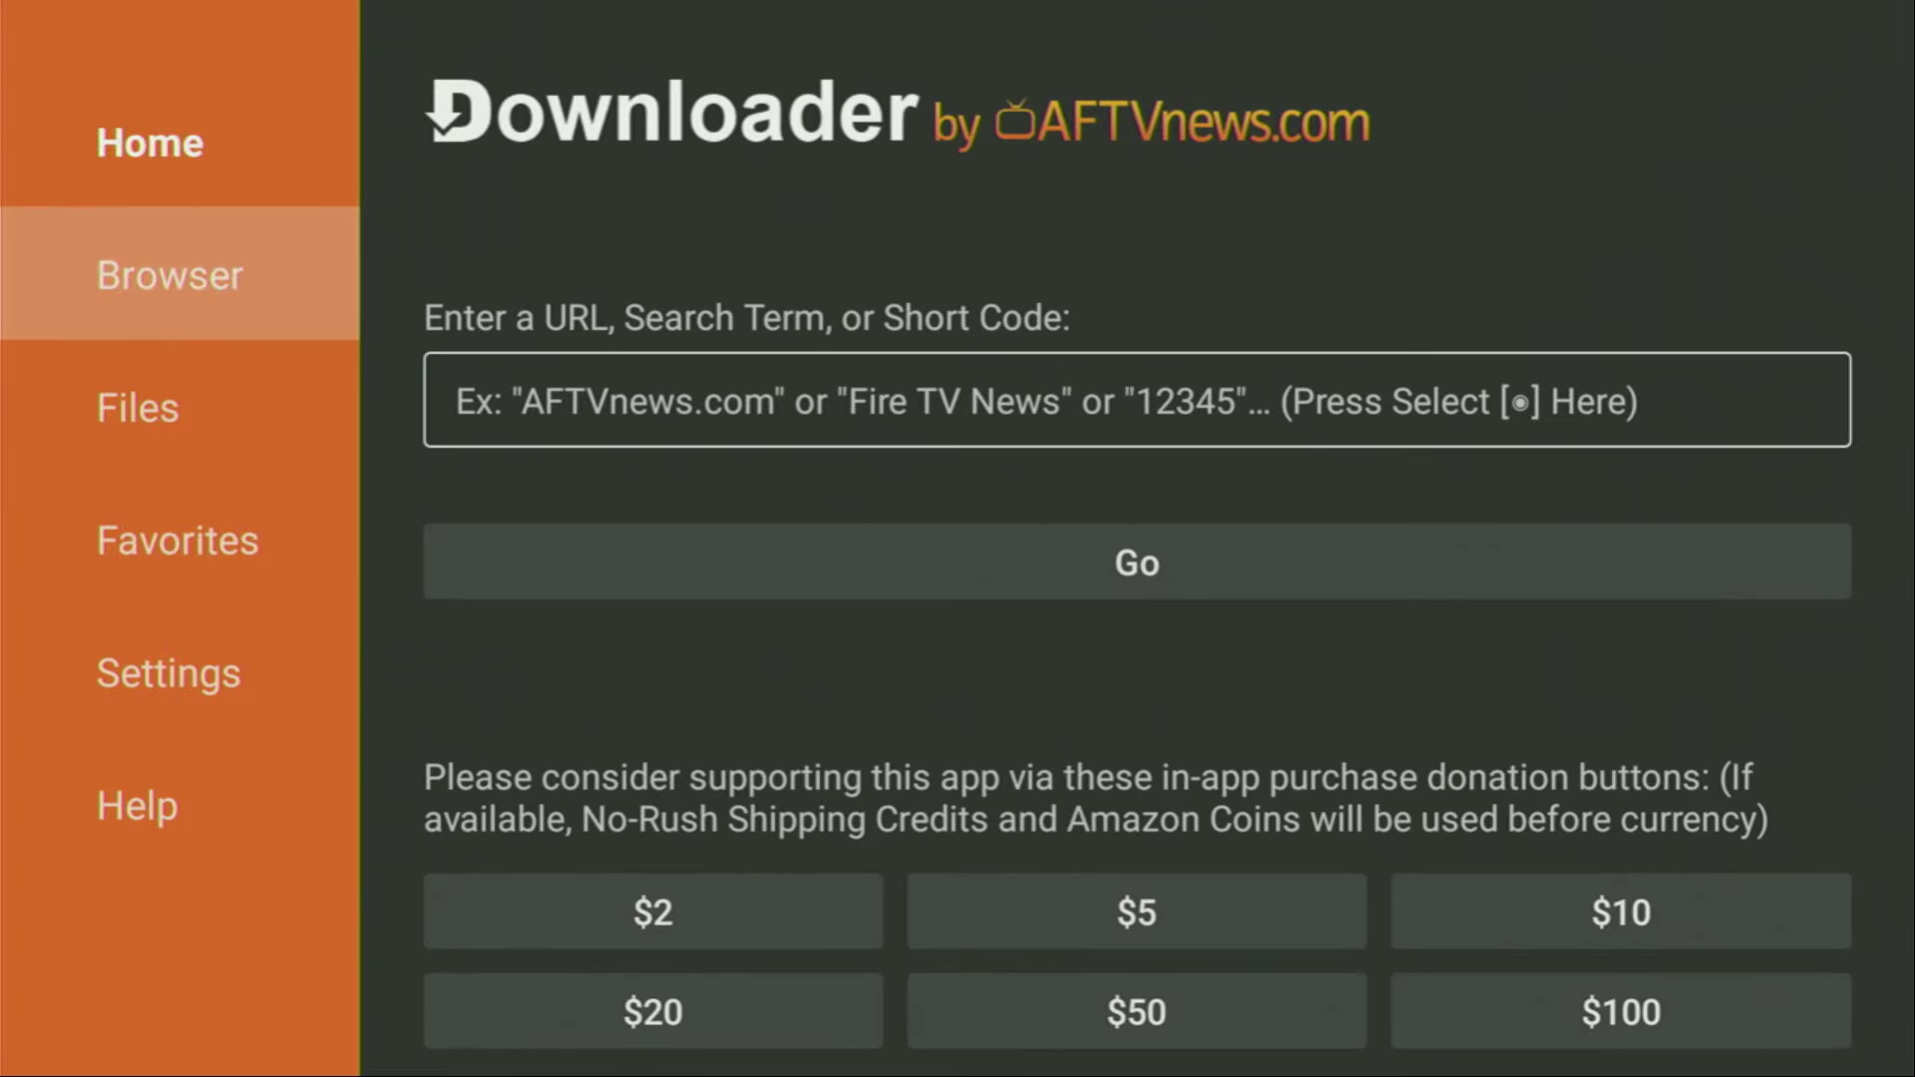
pyautogui.press('Up')
pyautogui.press('Right')
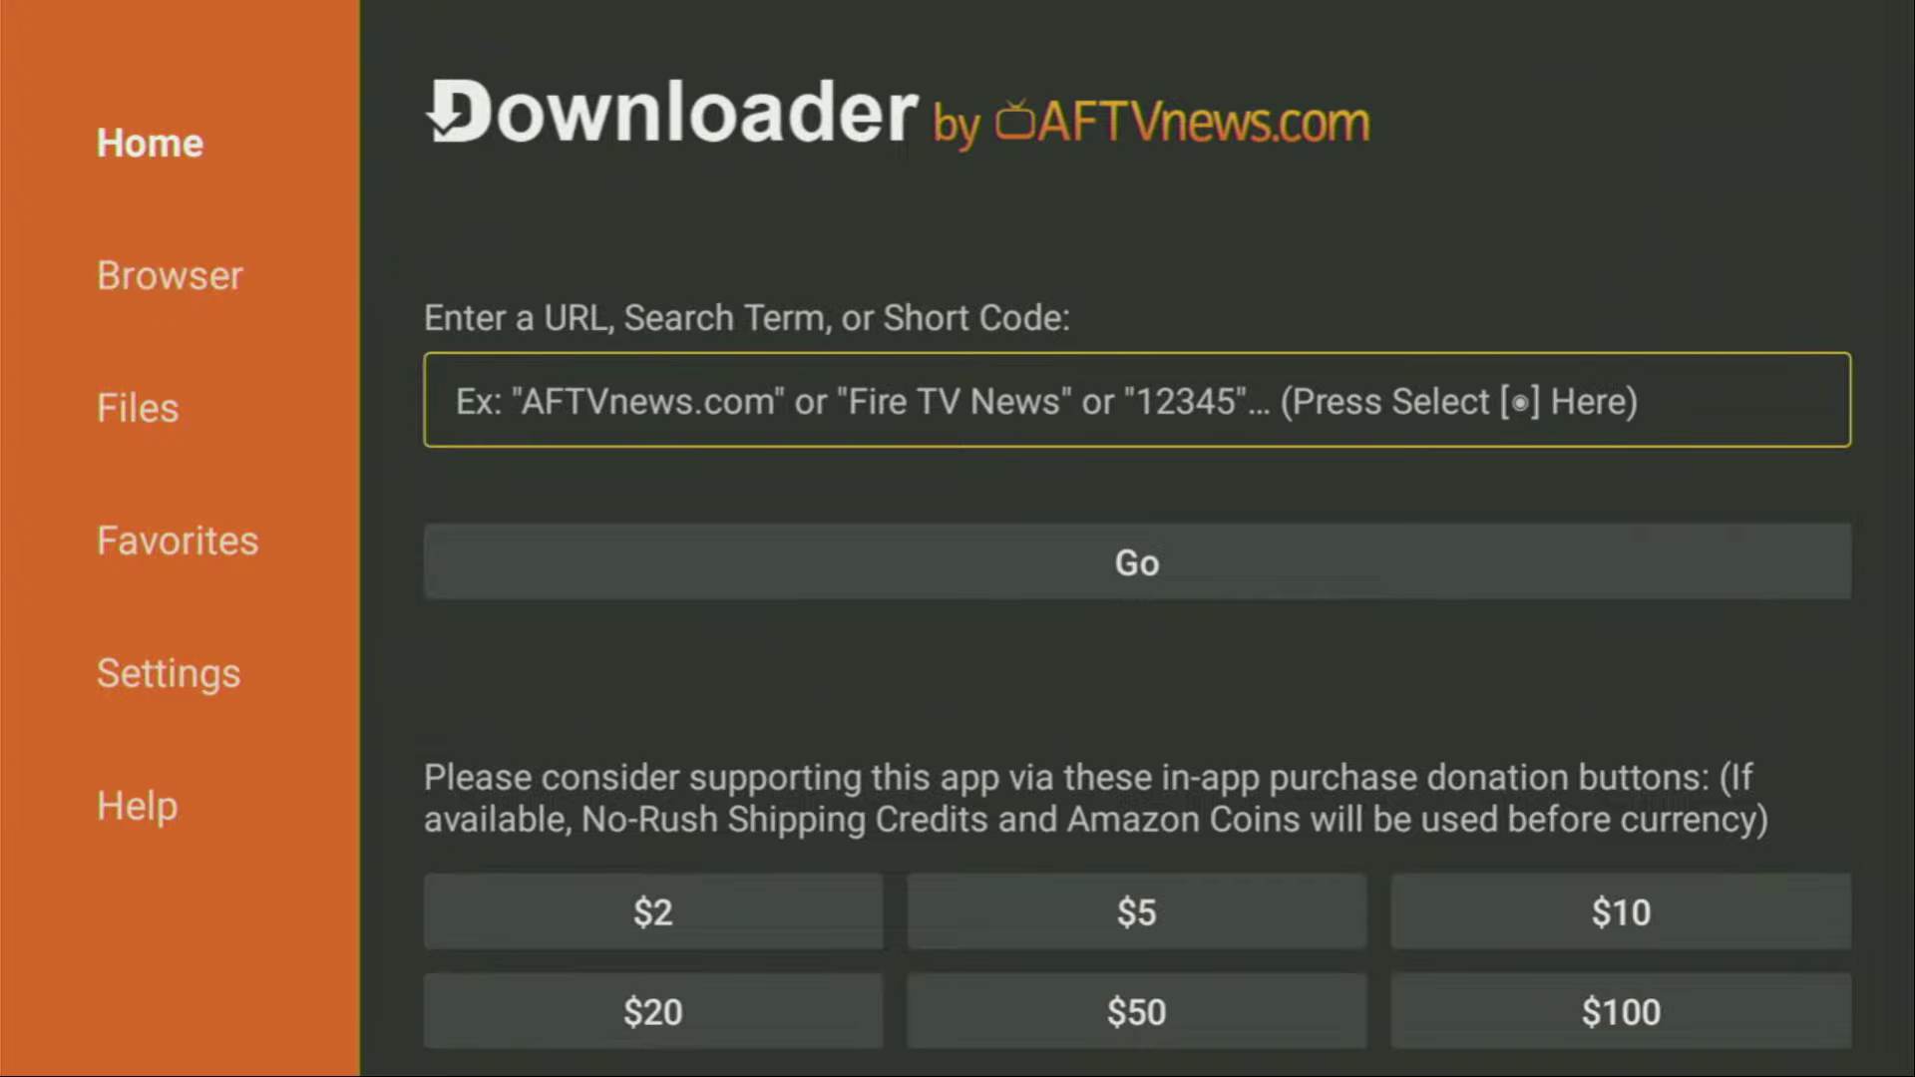
# - Enter the short code 851564 in Downloader's address field with the on-screen keyboard
pyautogui.press('Return')
pyautogui.press('Right')
pyautogui.press('Right')
pyautogui.press('Right')
pyautogui.press('Right')
pyautogui.press('Right')
pyautogui.press('Right')
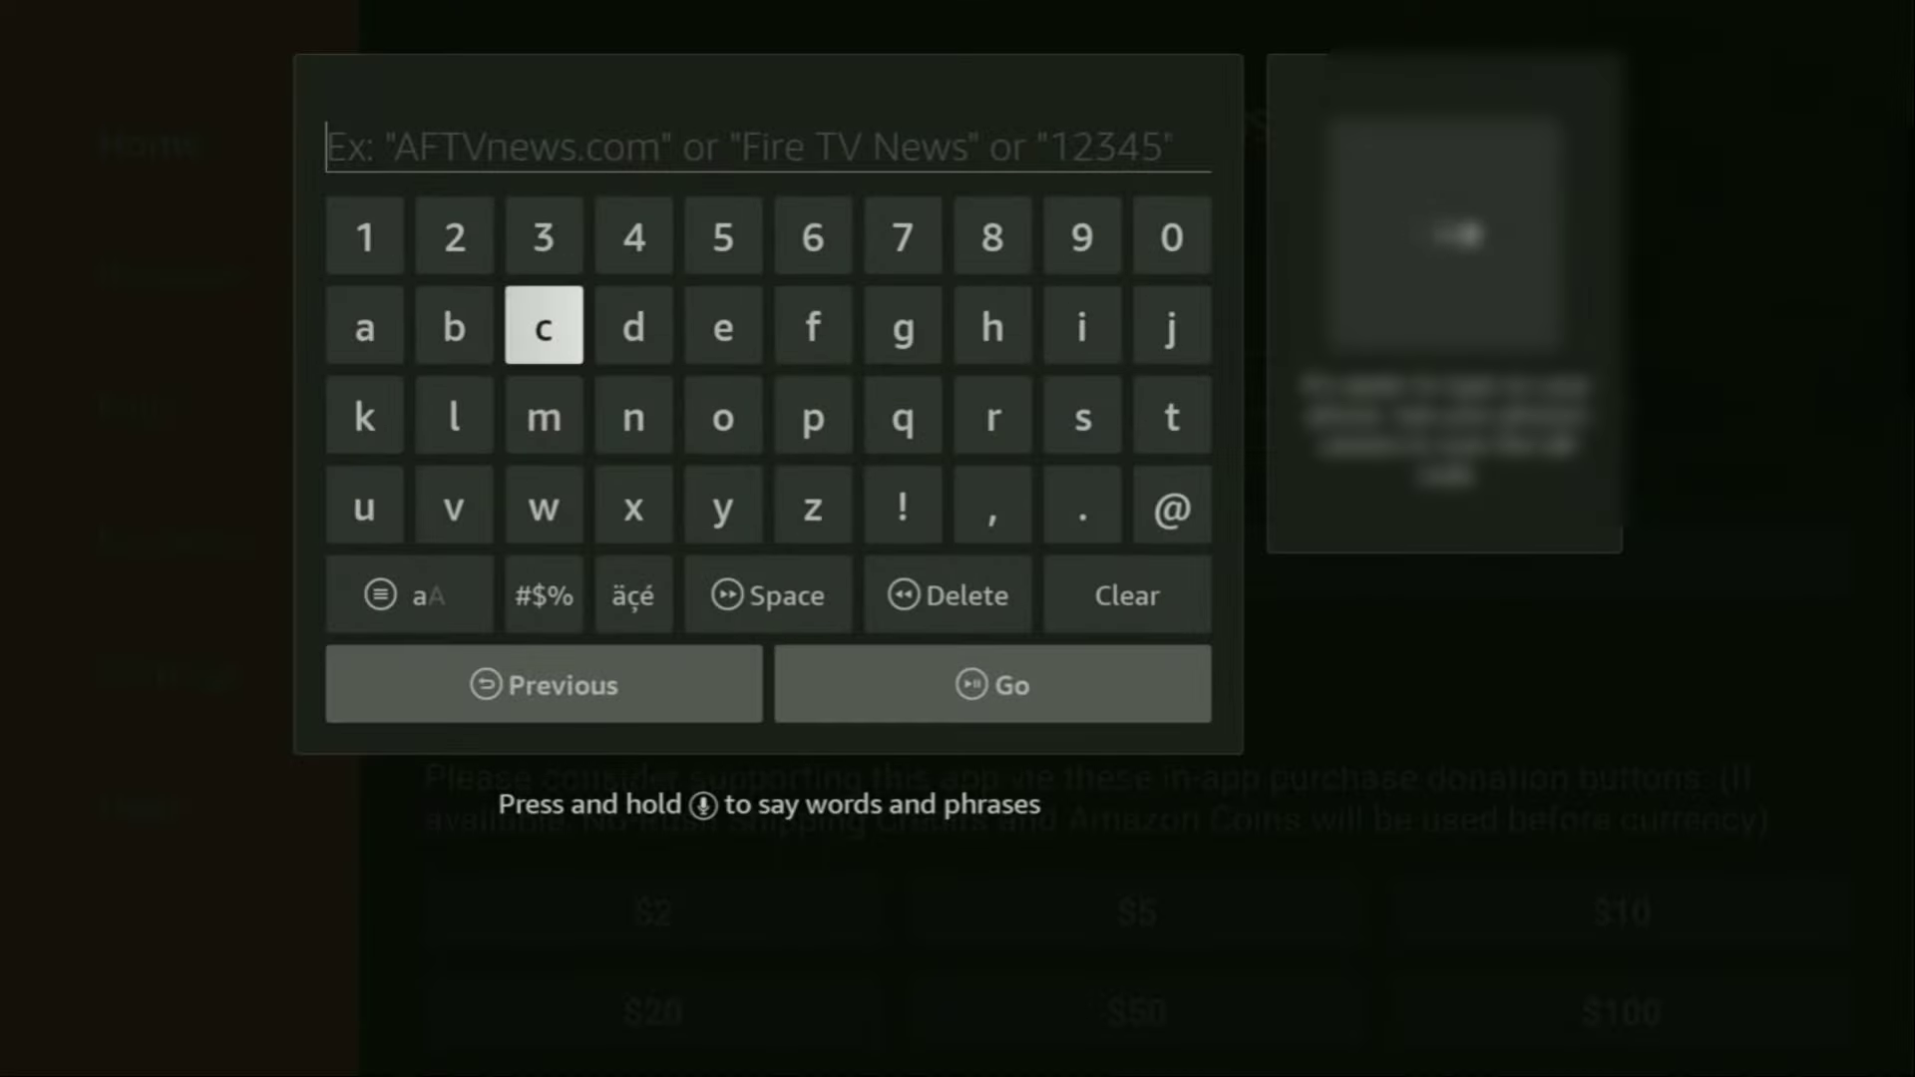
pyautogui.press('Up')
pyautogui.press('Right')
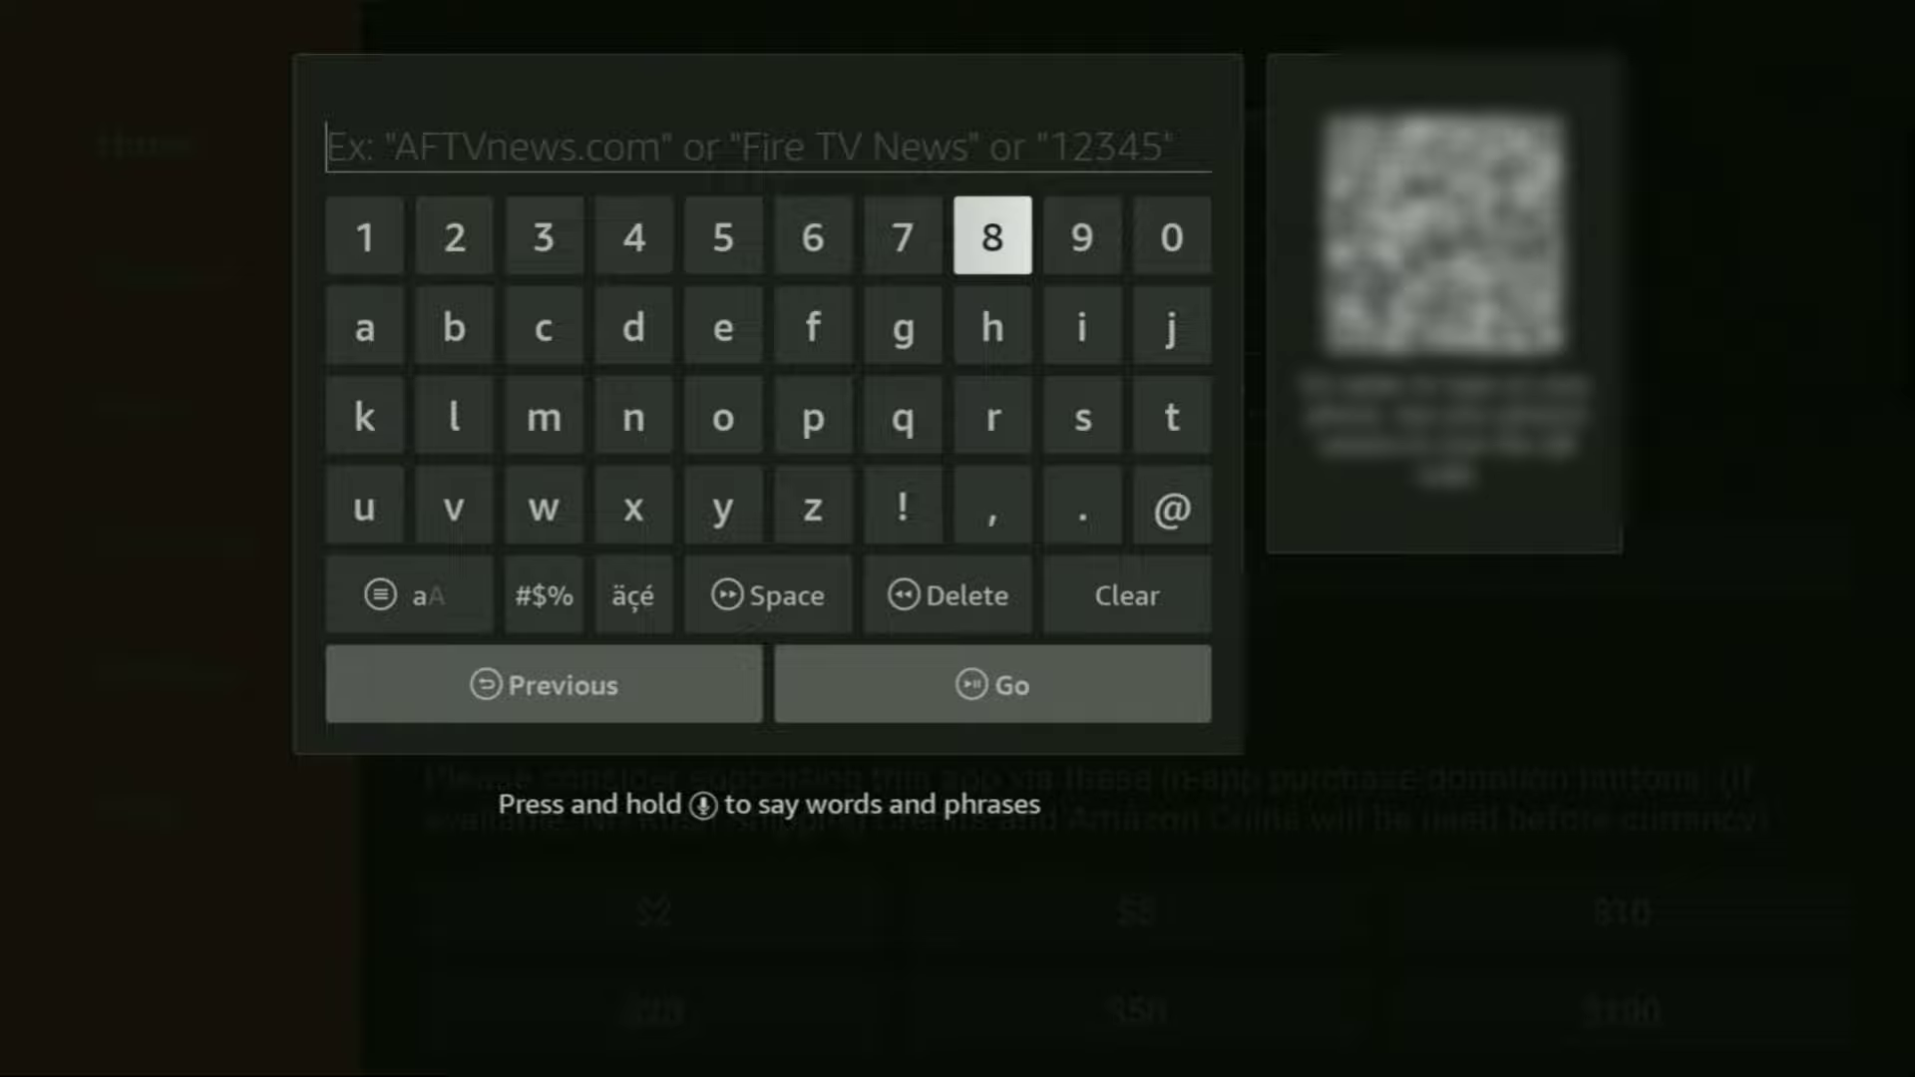
pyautogui.press('Return')
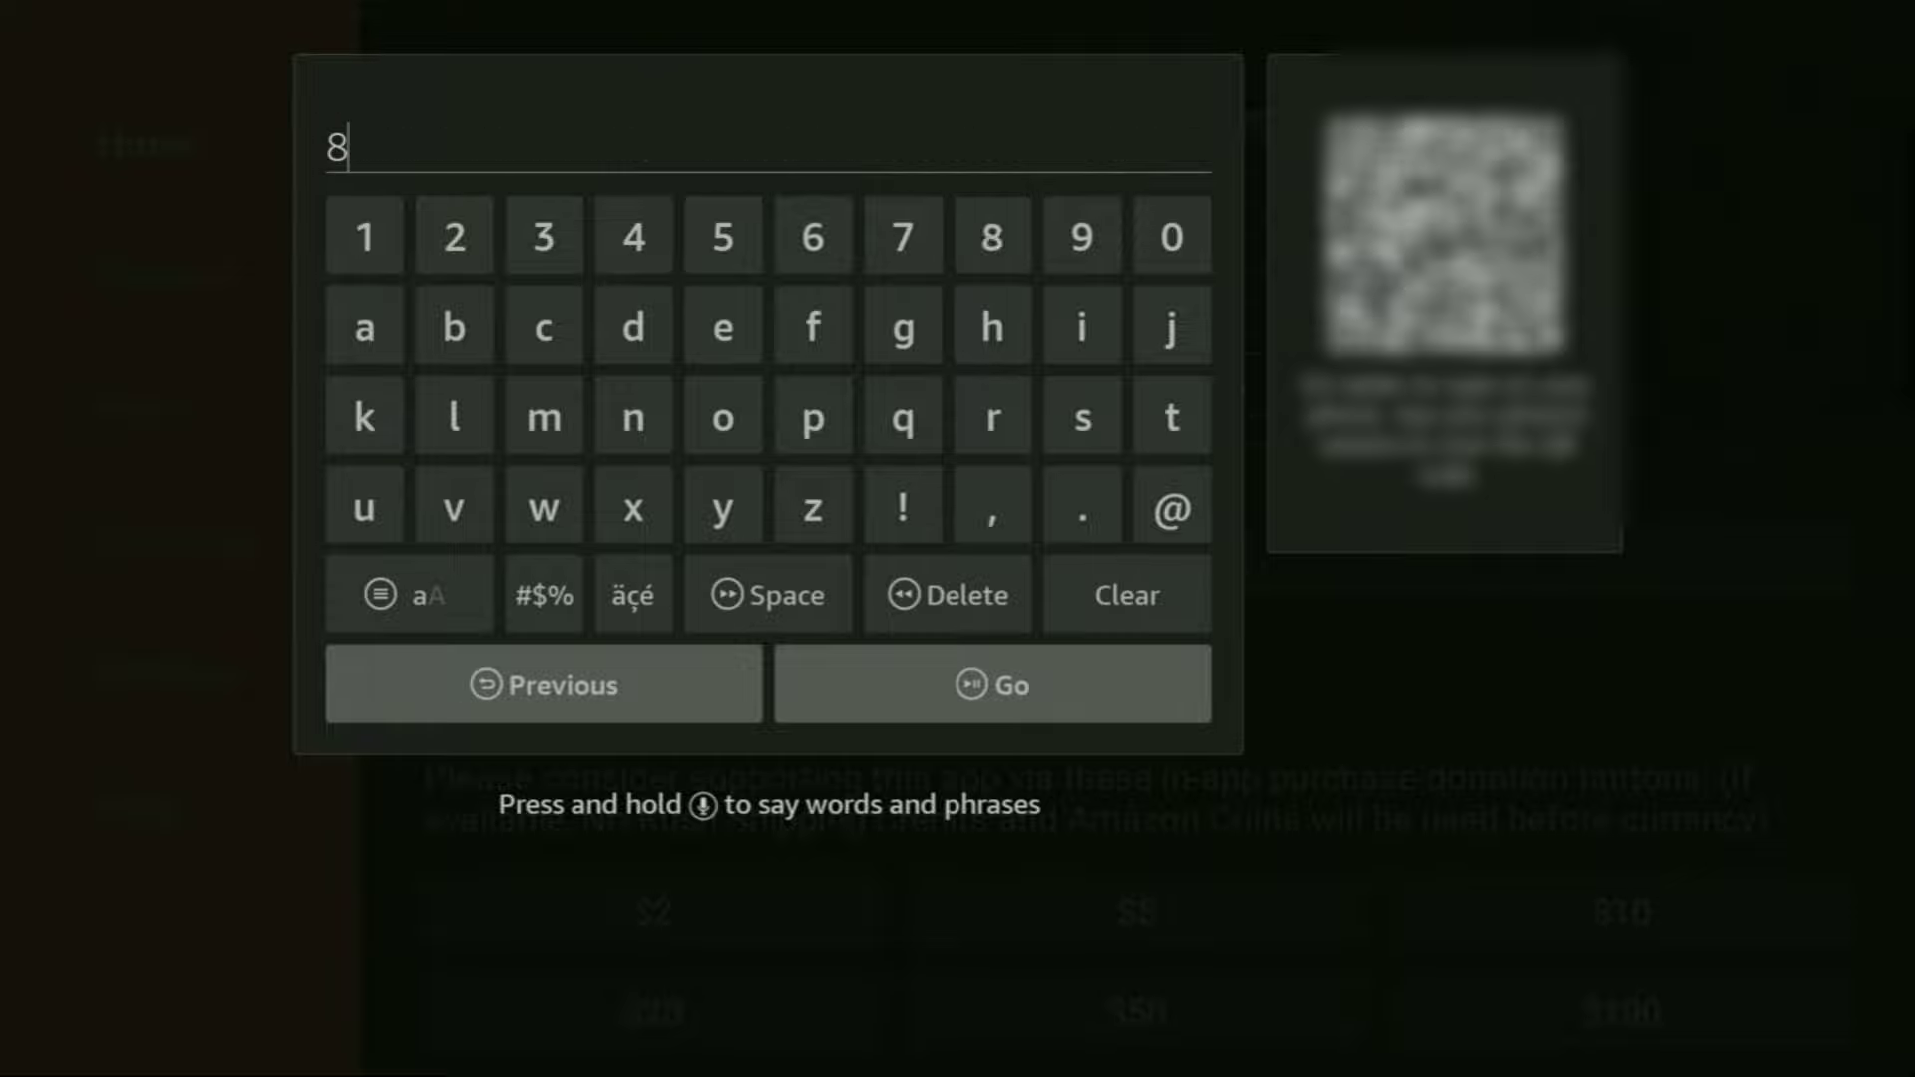
pyautogui.press('Left')
pyautogui.press('Left')
pyautogui.press('Left')
pyautogui.press('Return')
pyautogui.press('Left')
pyautogui.press('Left')
pyautogui.press('Left')
pyautogui.press('Left')
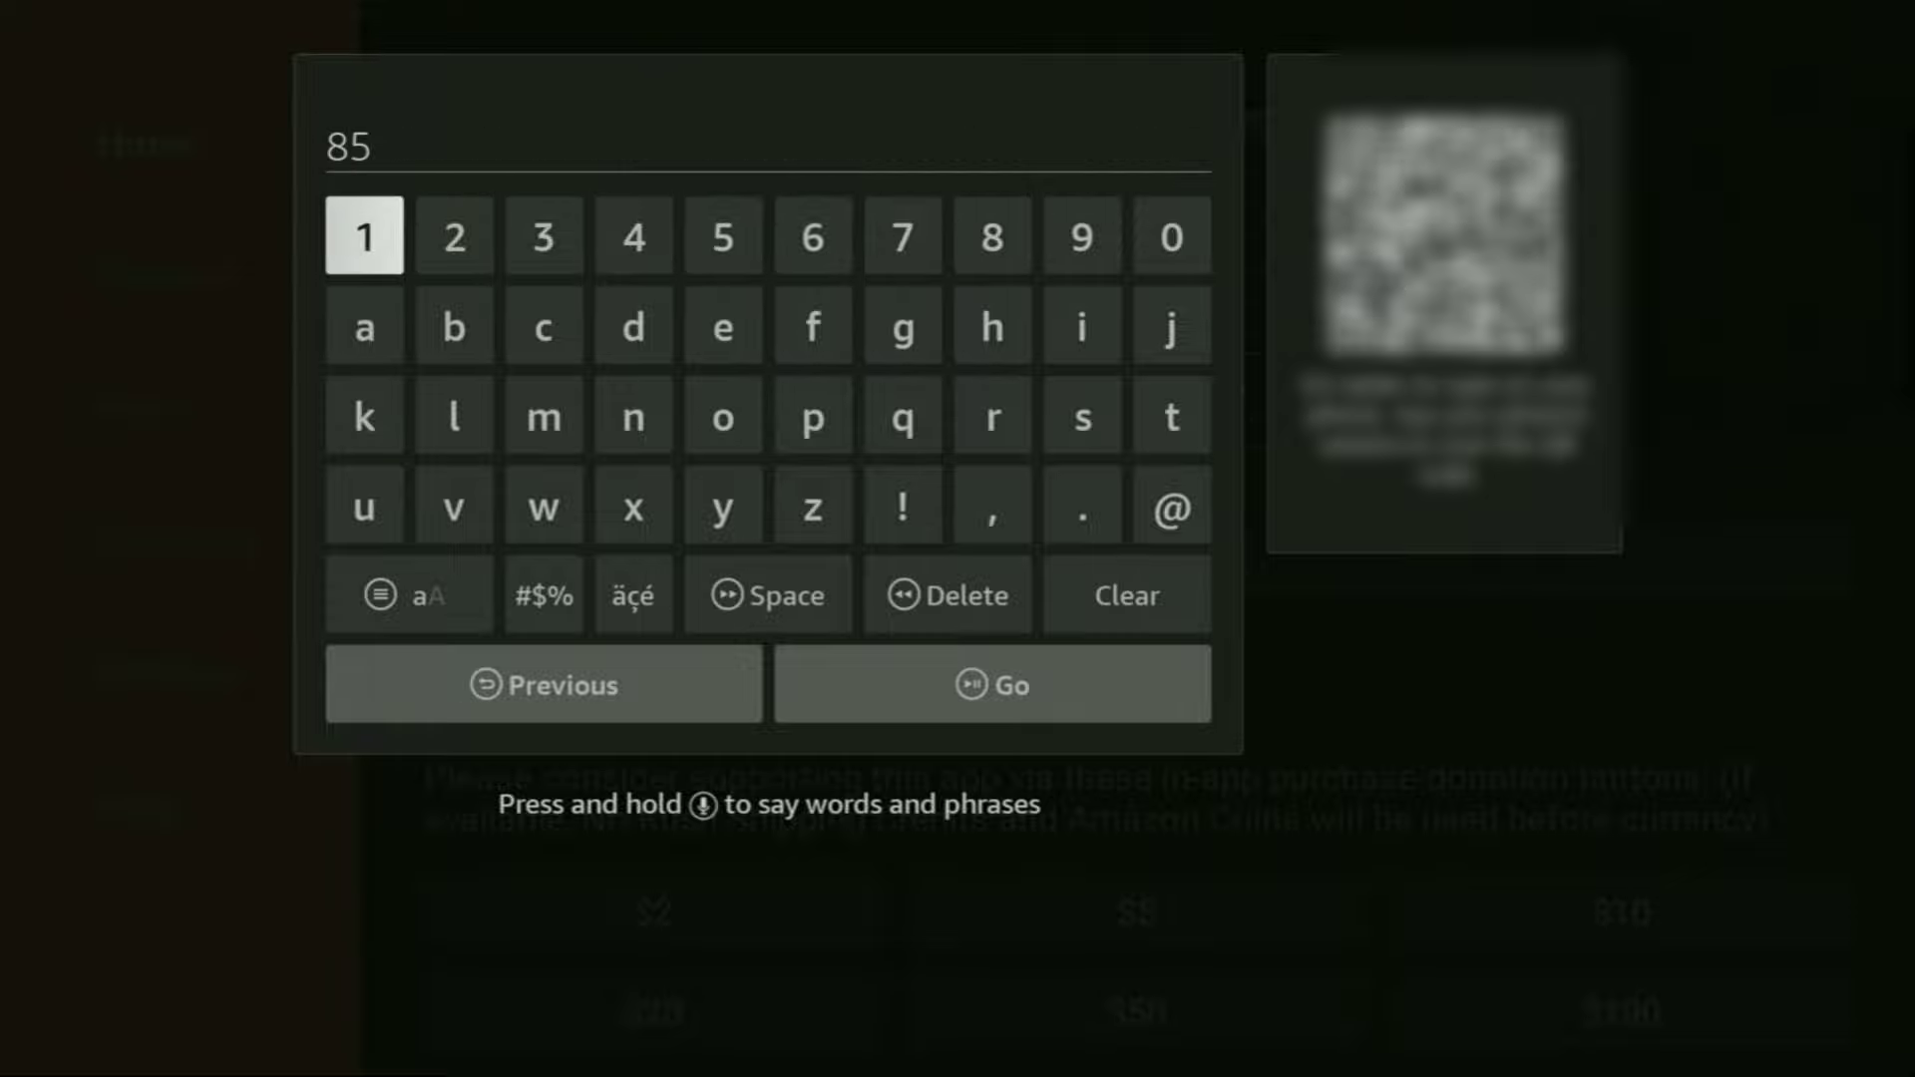
pyautogui.press('Return')
pyautogui.press('Right')
pyautogui.press('Right')
pyautogui.press('Right')
pyautogui.press('Right')
pyautogui.press('Return')
pyautogui.press('Right')
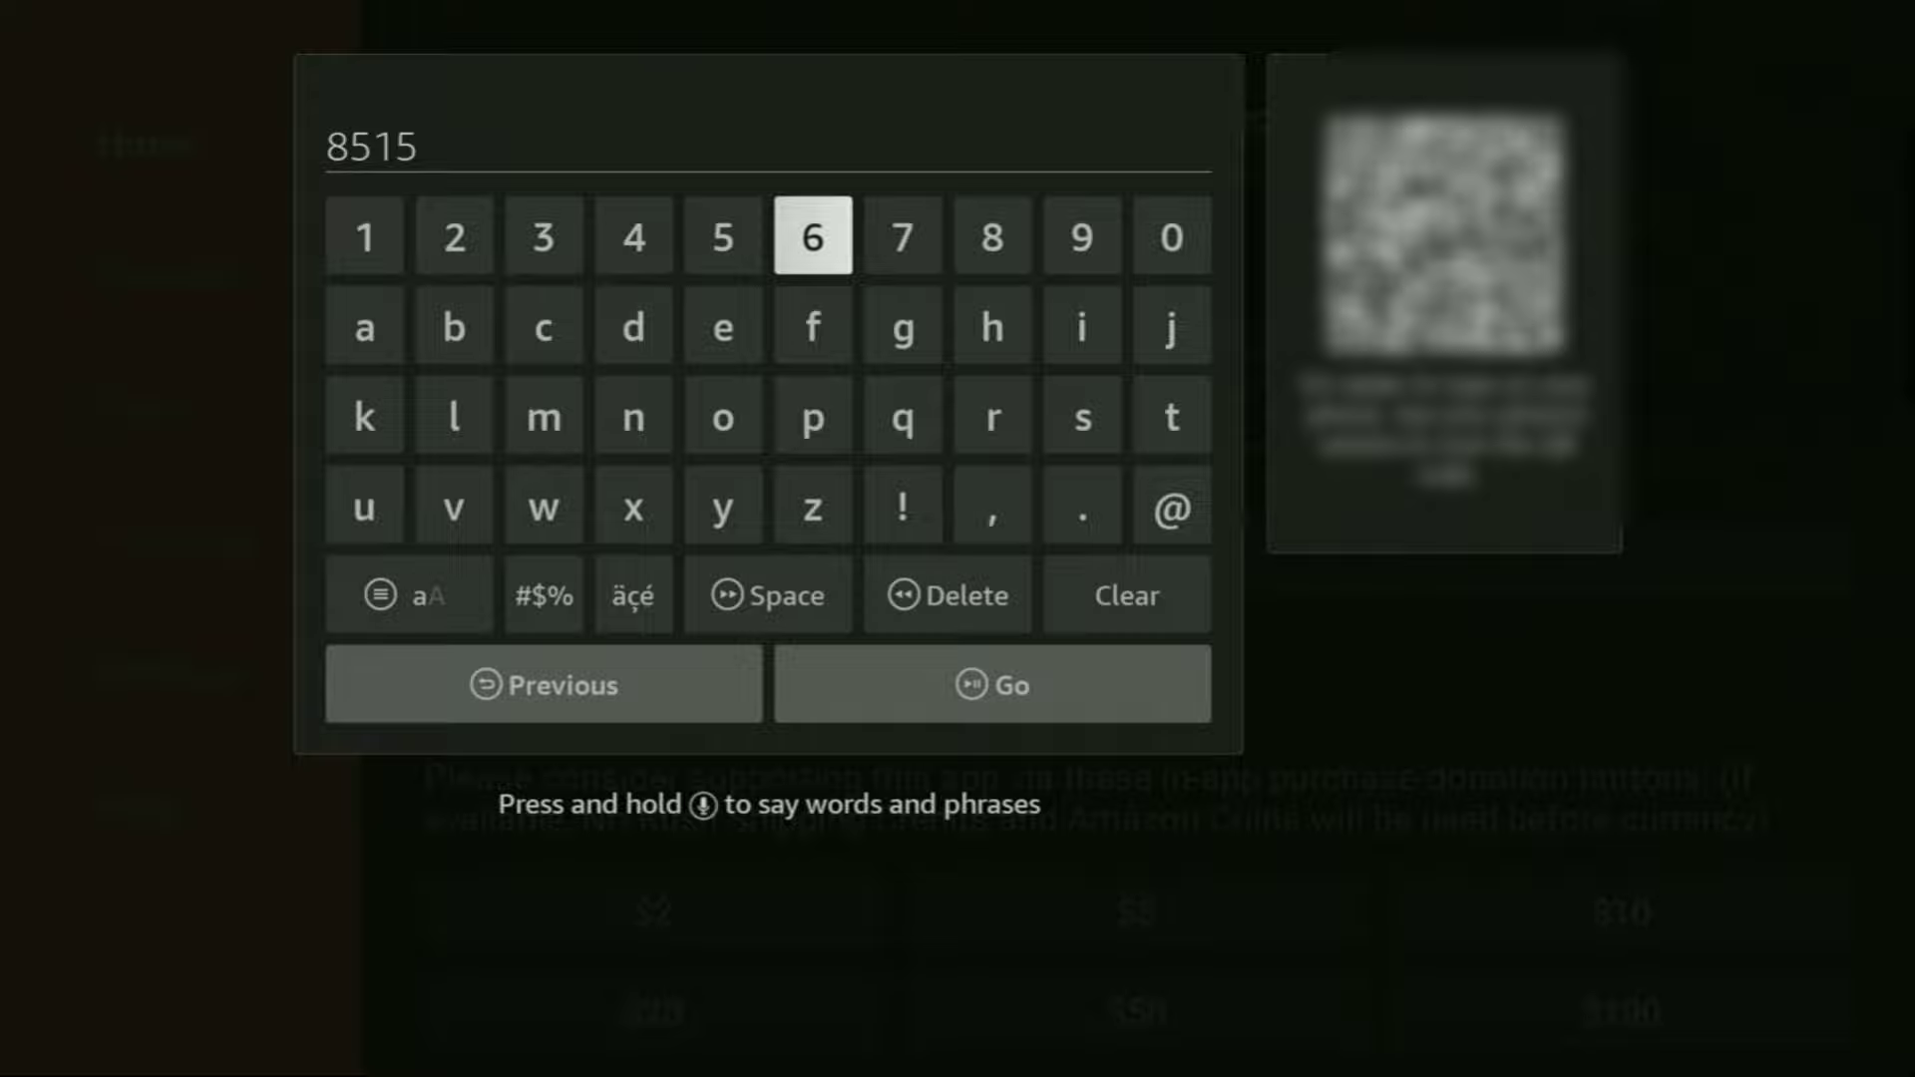
pyautogui.press('Return')
pyautogui.press('Left')
pyautogui.press('Left')
pyautogui.press('Return')
# - Move focus down to the Go button to submit the code
pyautogui.press('Down')
pyautogui.press('Down')
pyautogui.press('Down')
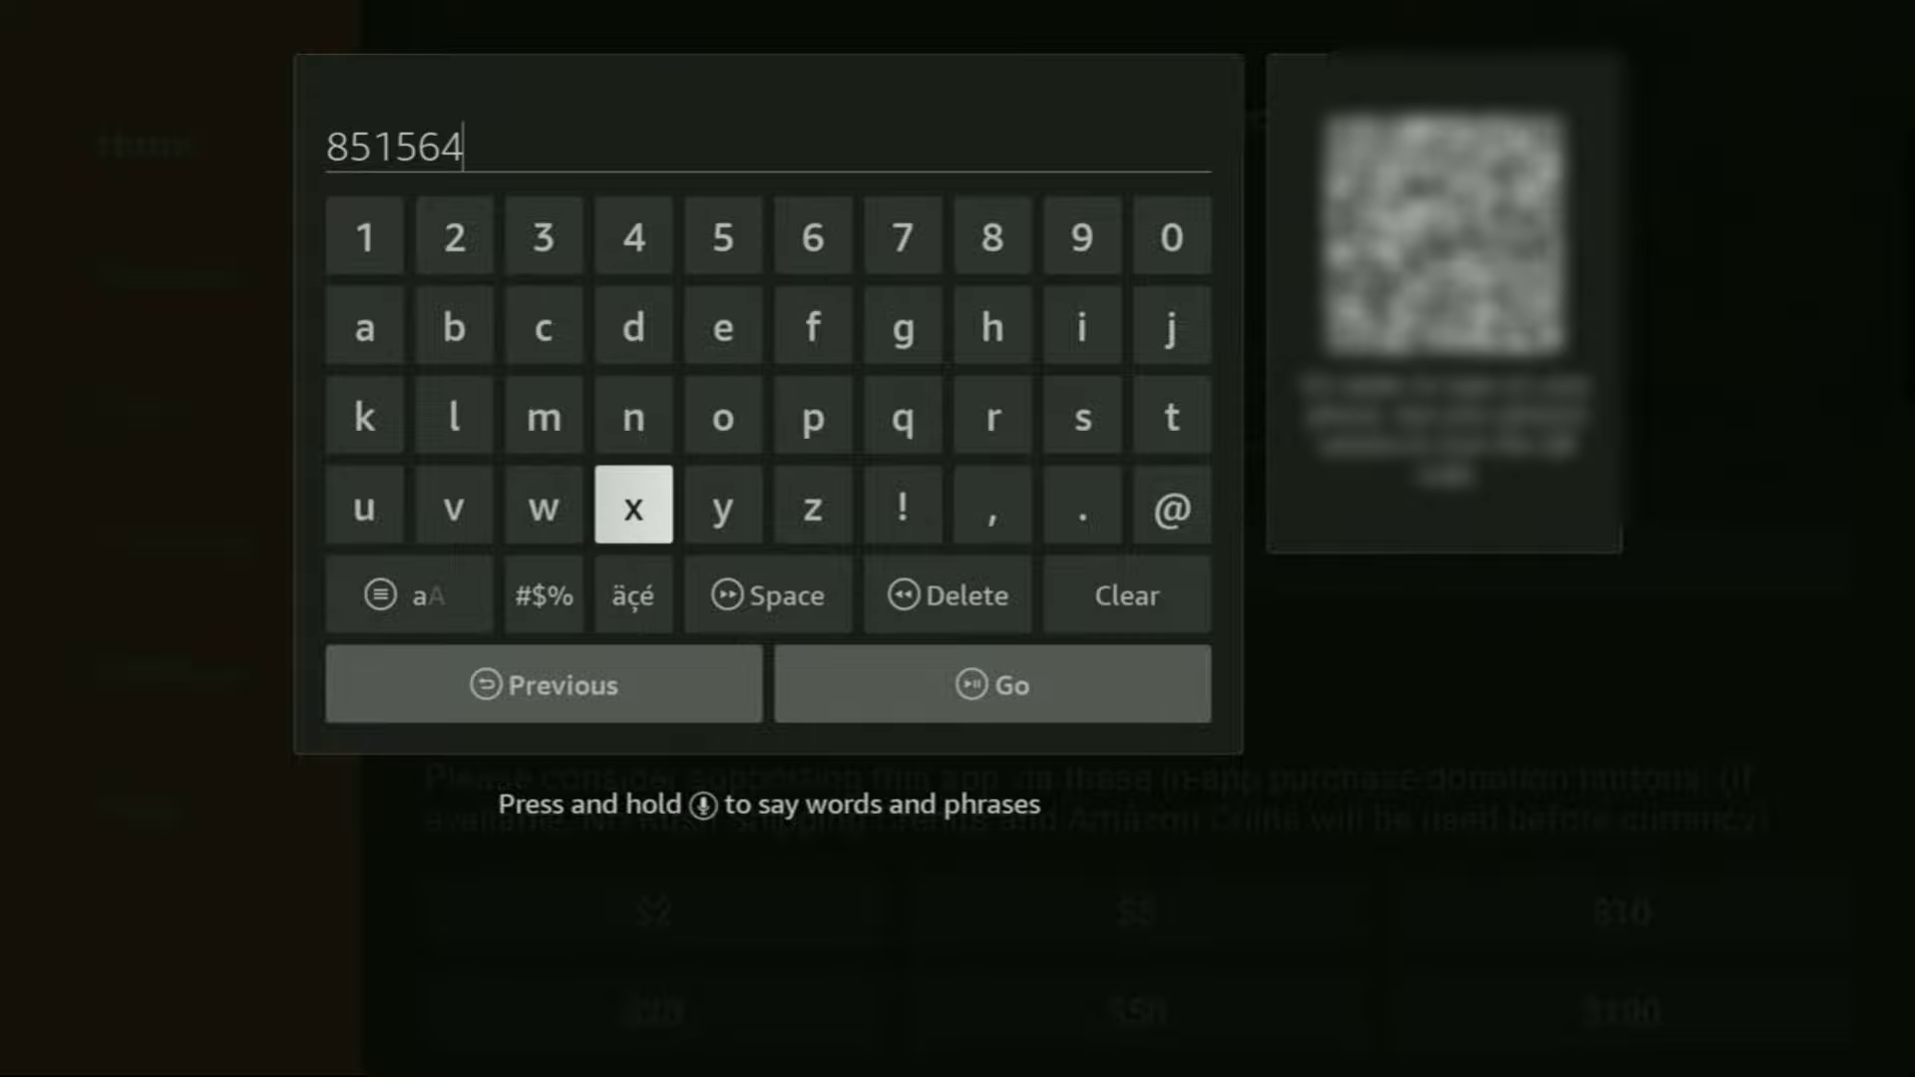
pyautogui.press('Down')
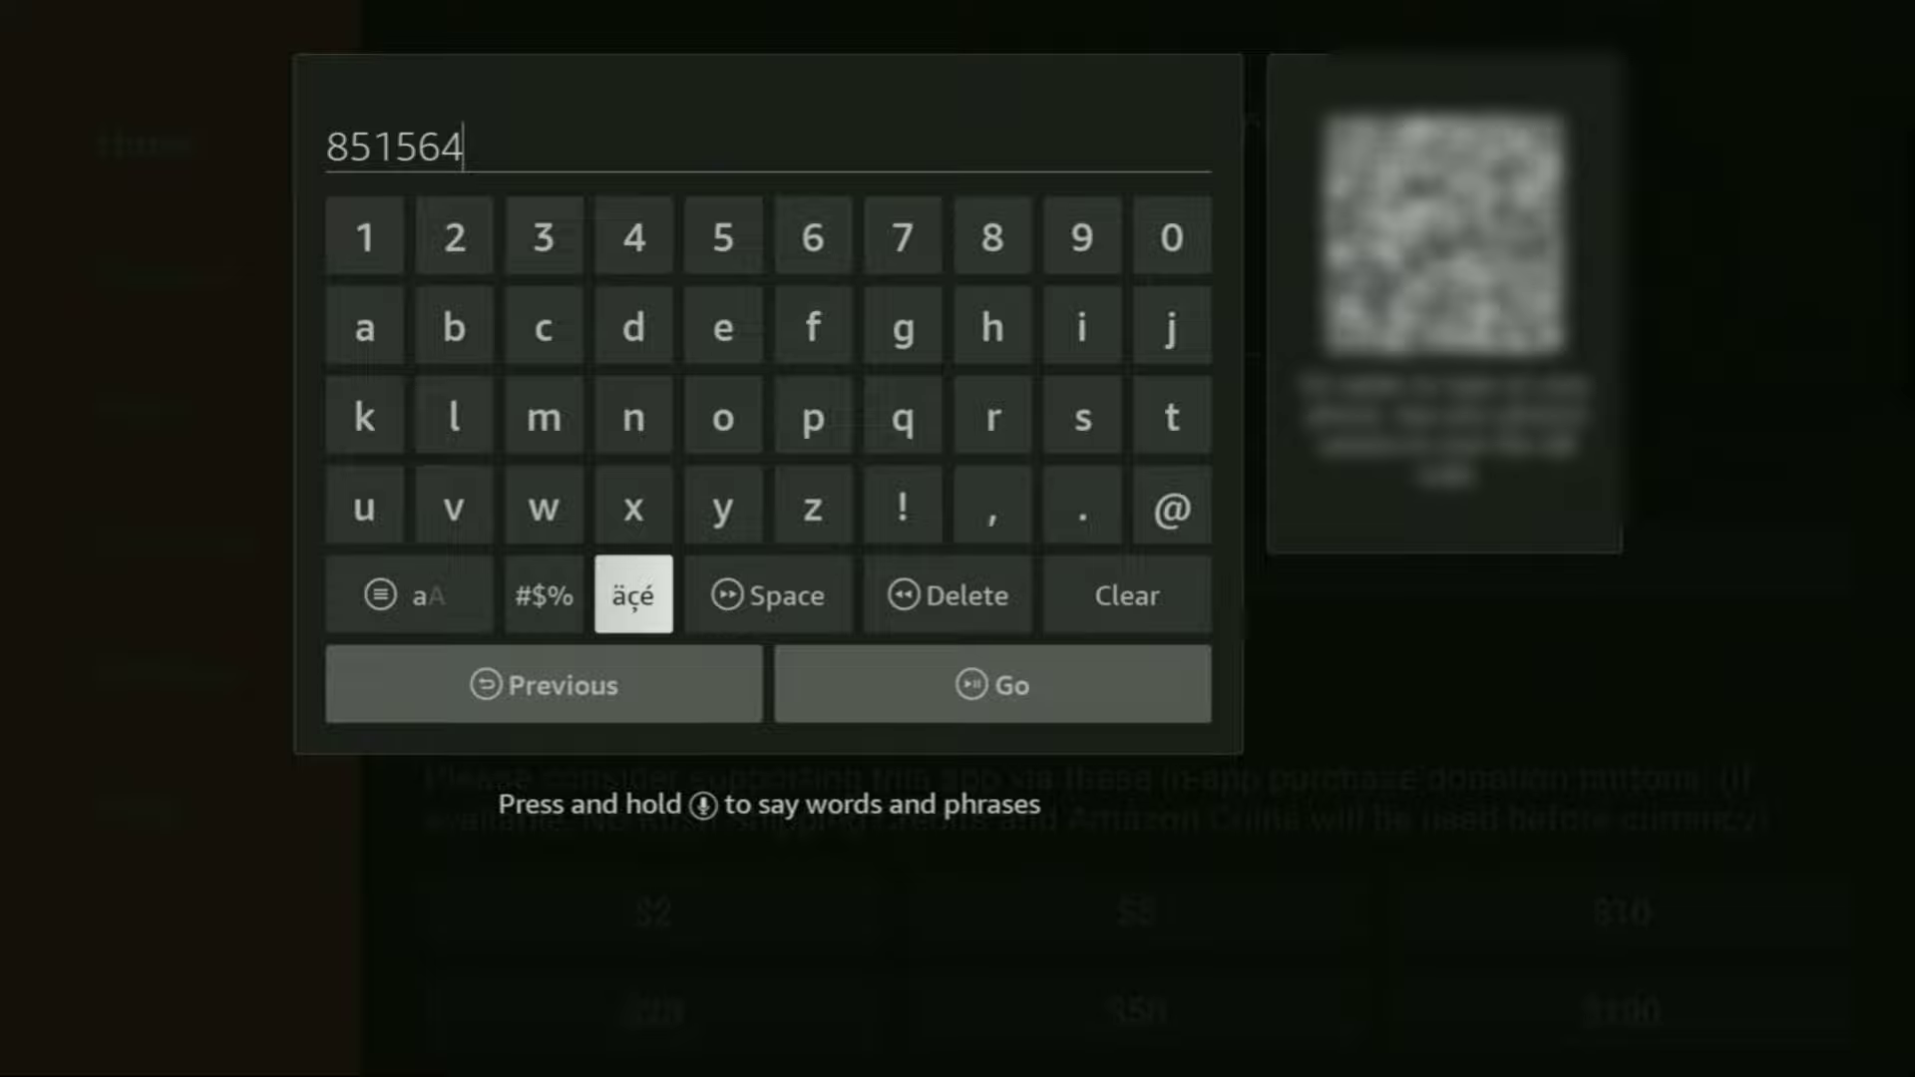
pyautogui.press('Right')
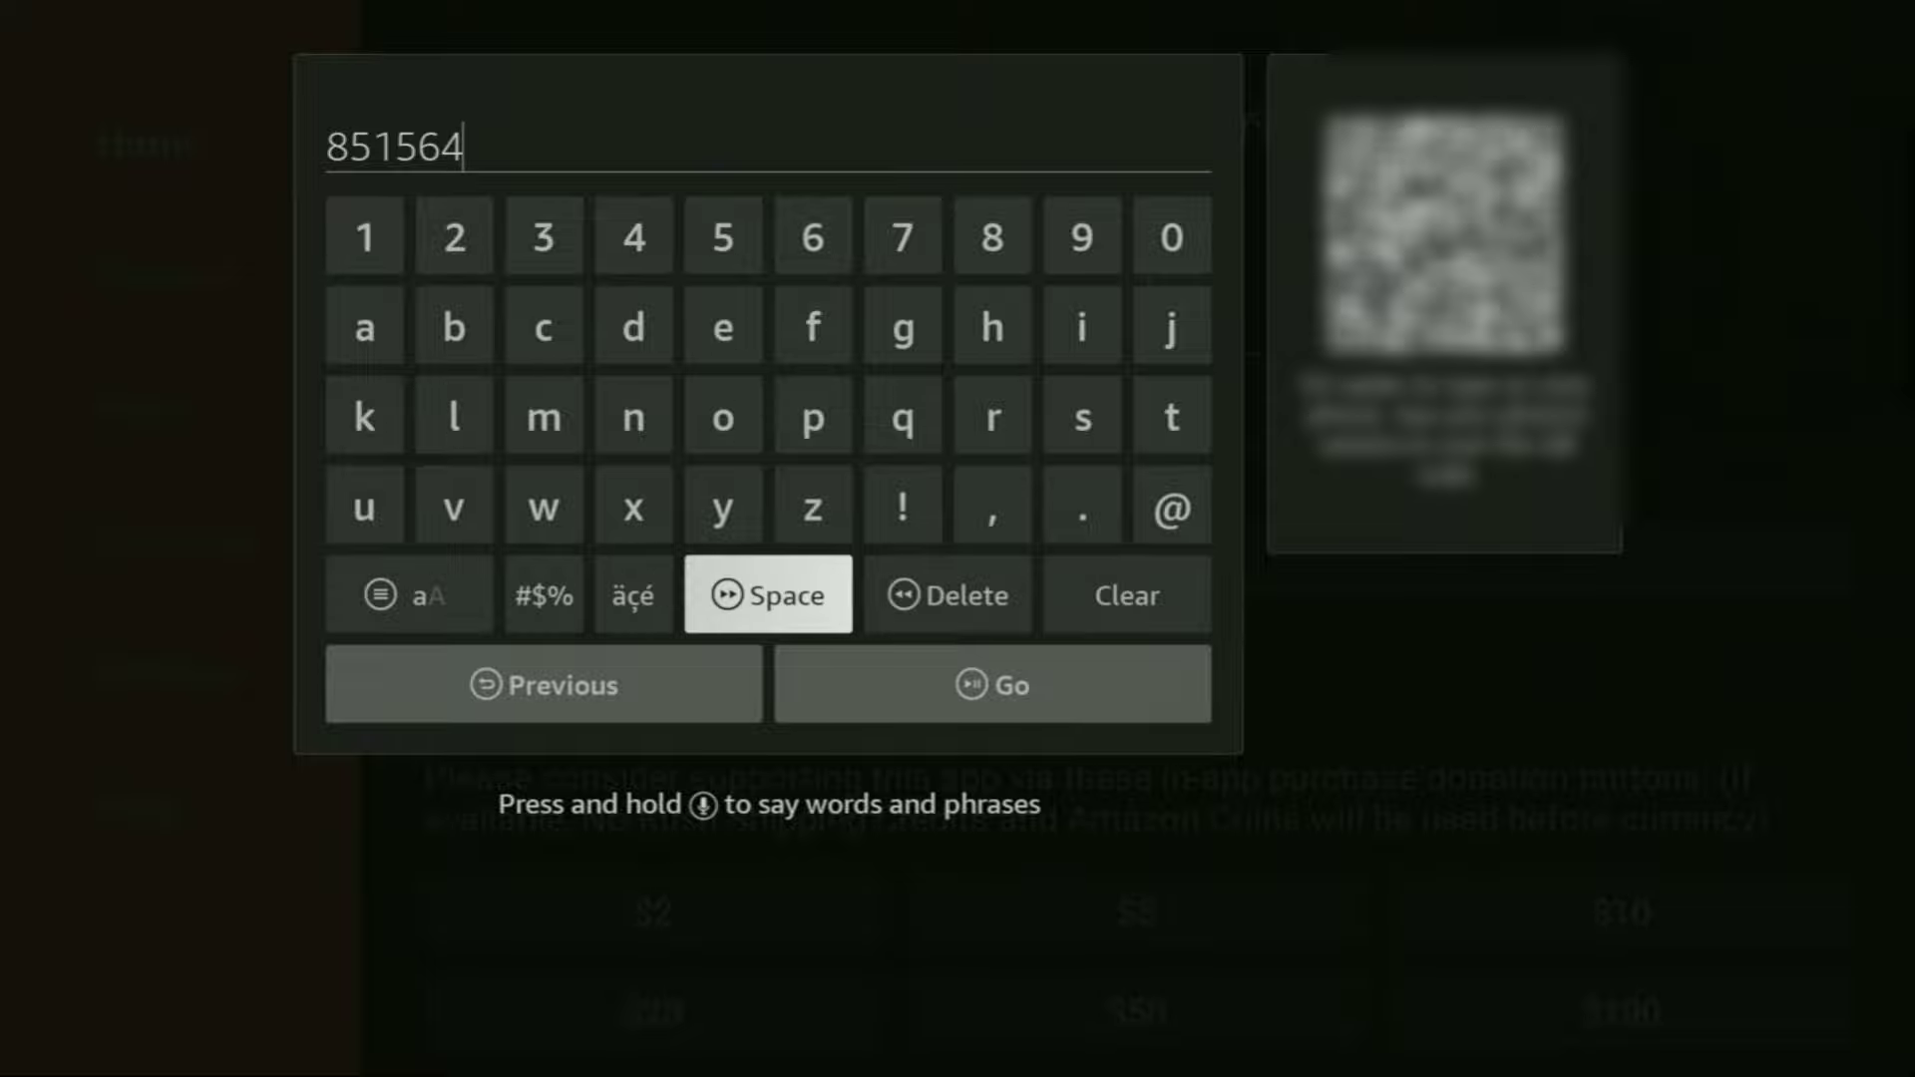
pyautogui.press('Right')
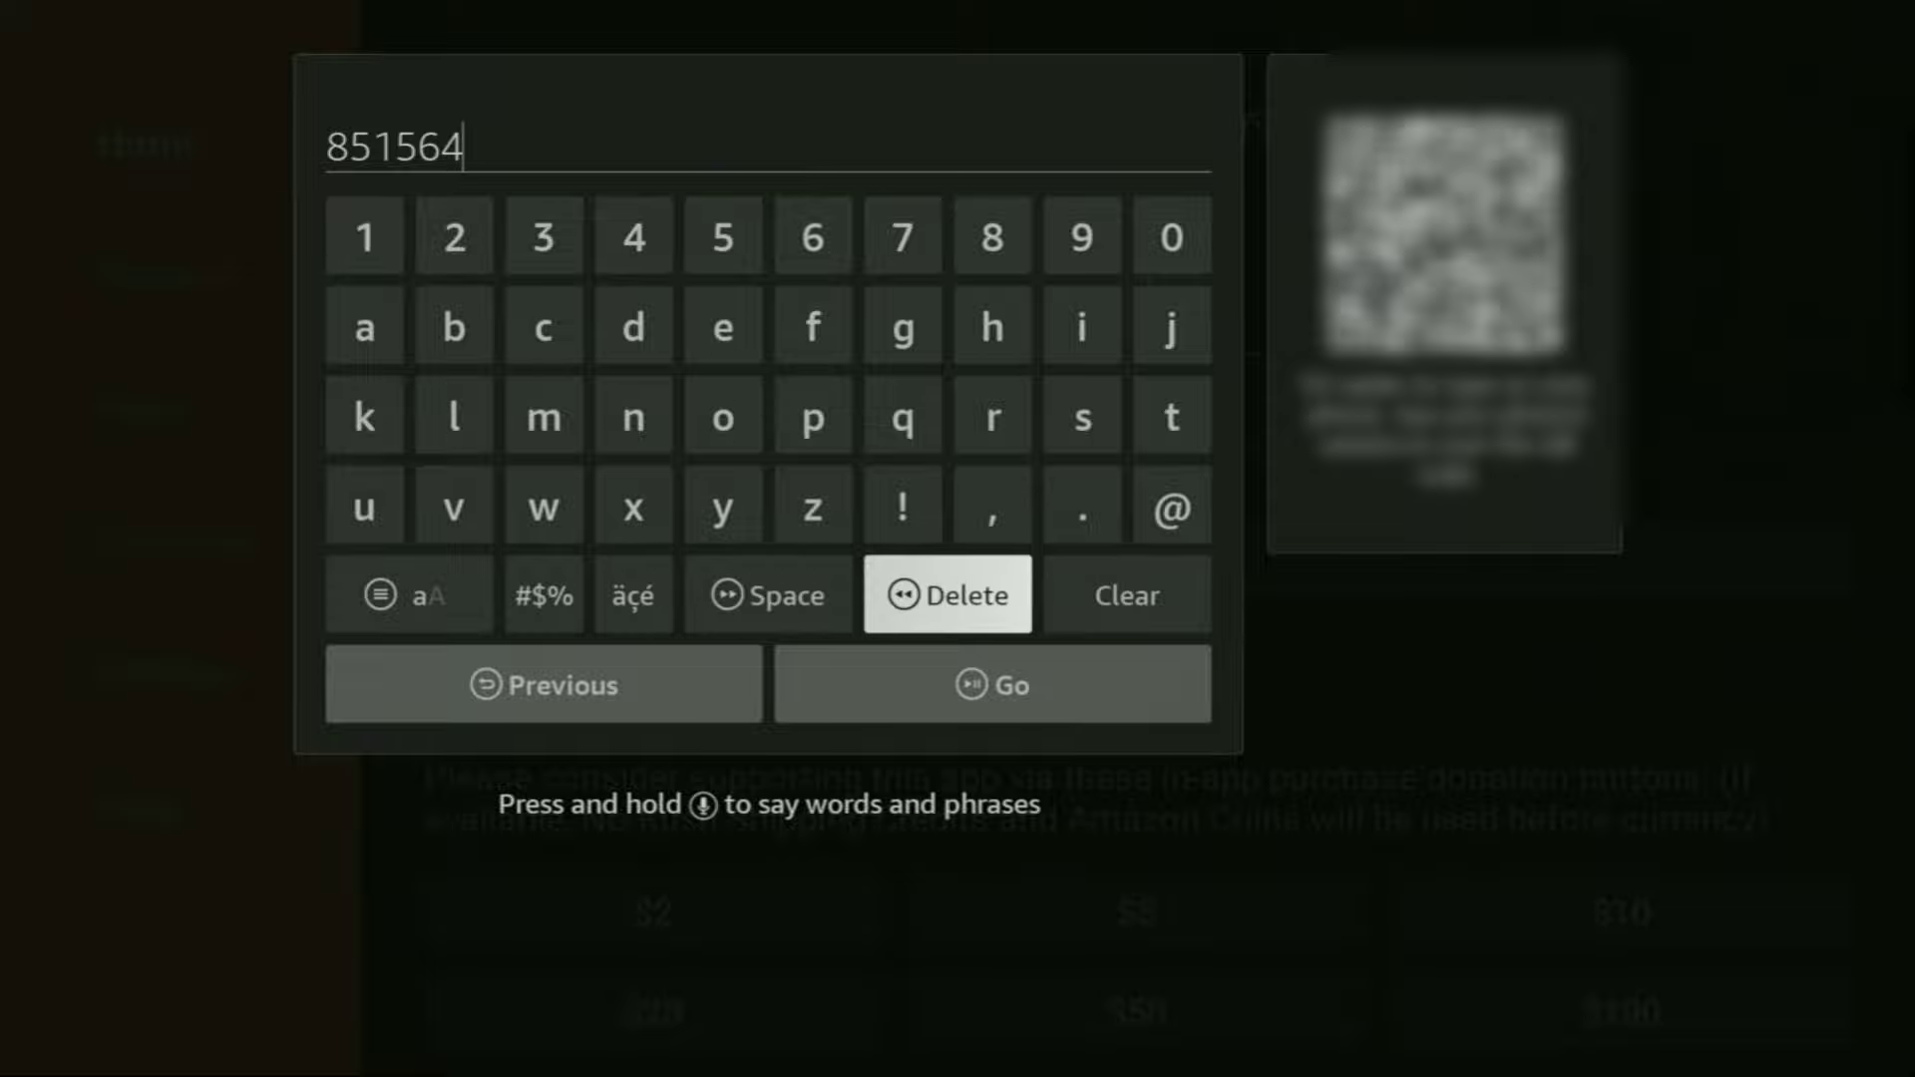
pyautogui.press('Right')
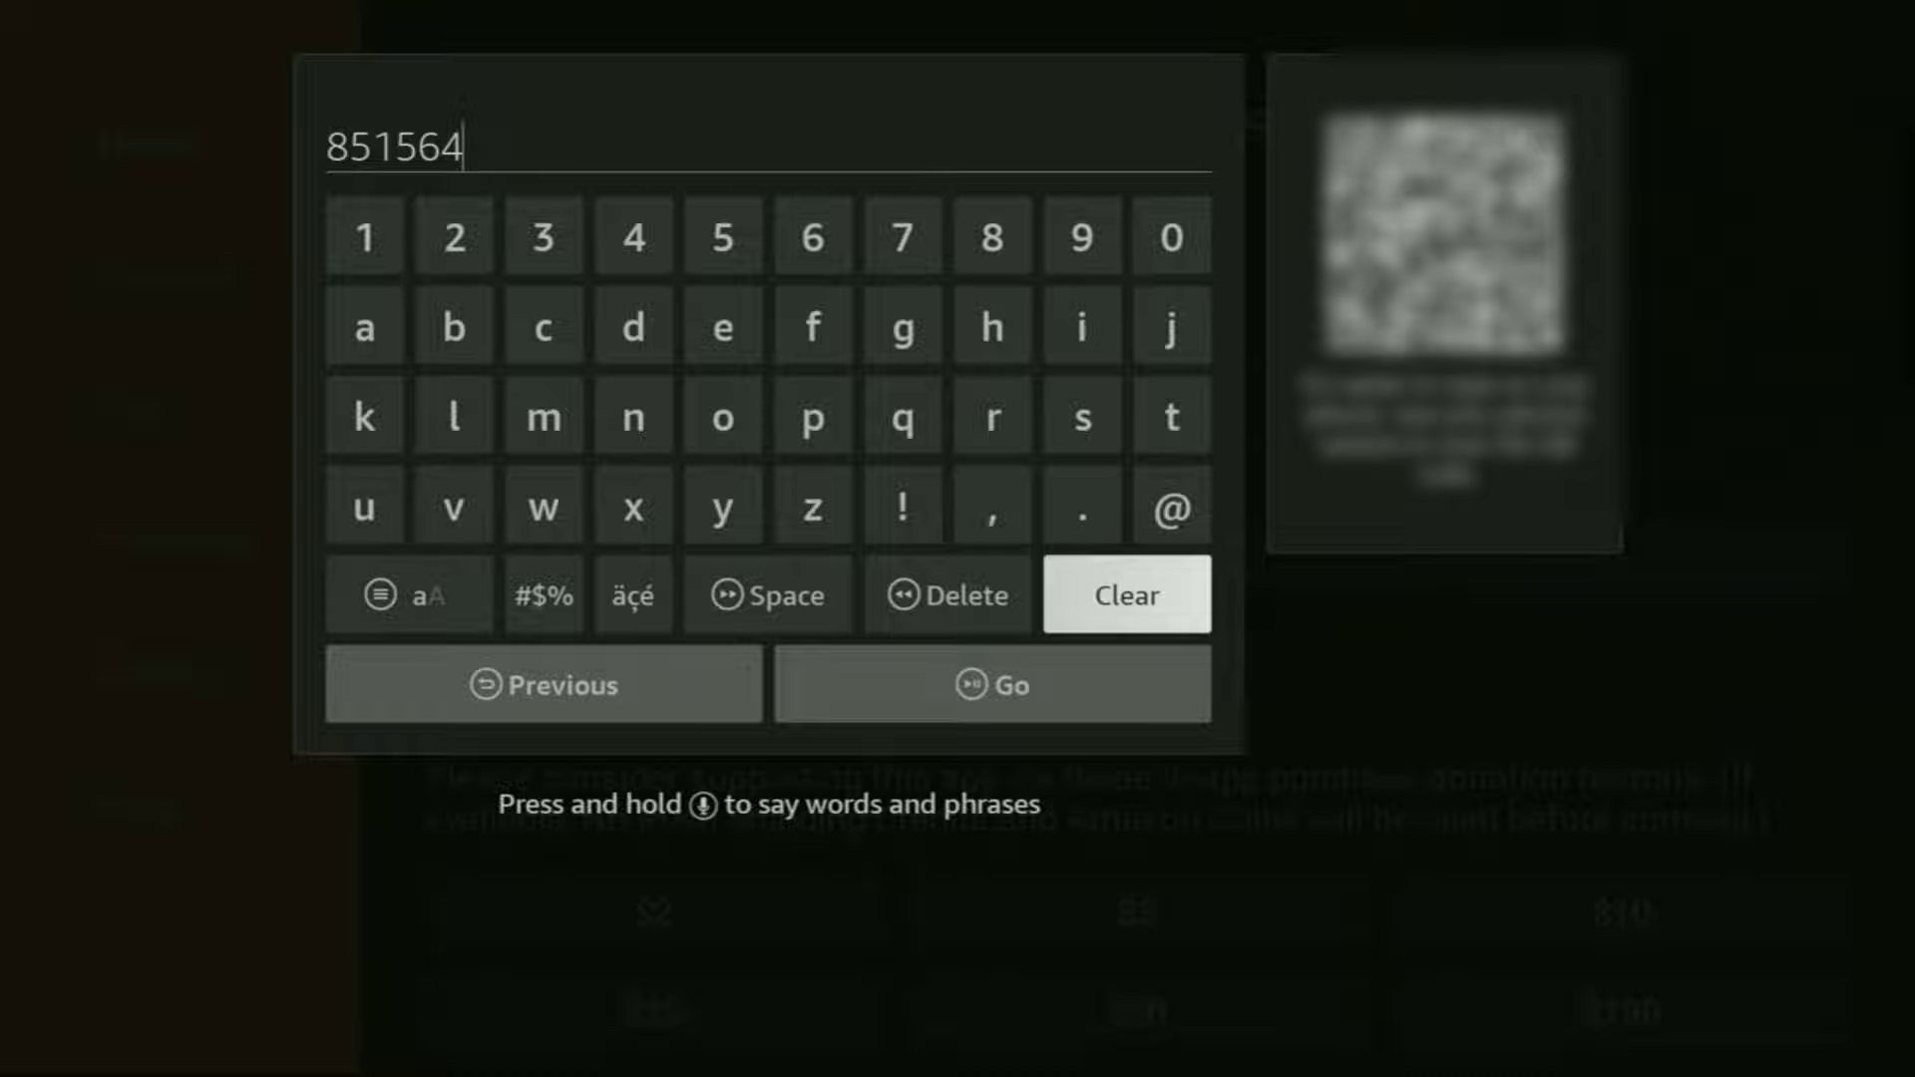
pyautogui.press('Down')
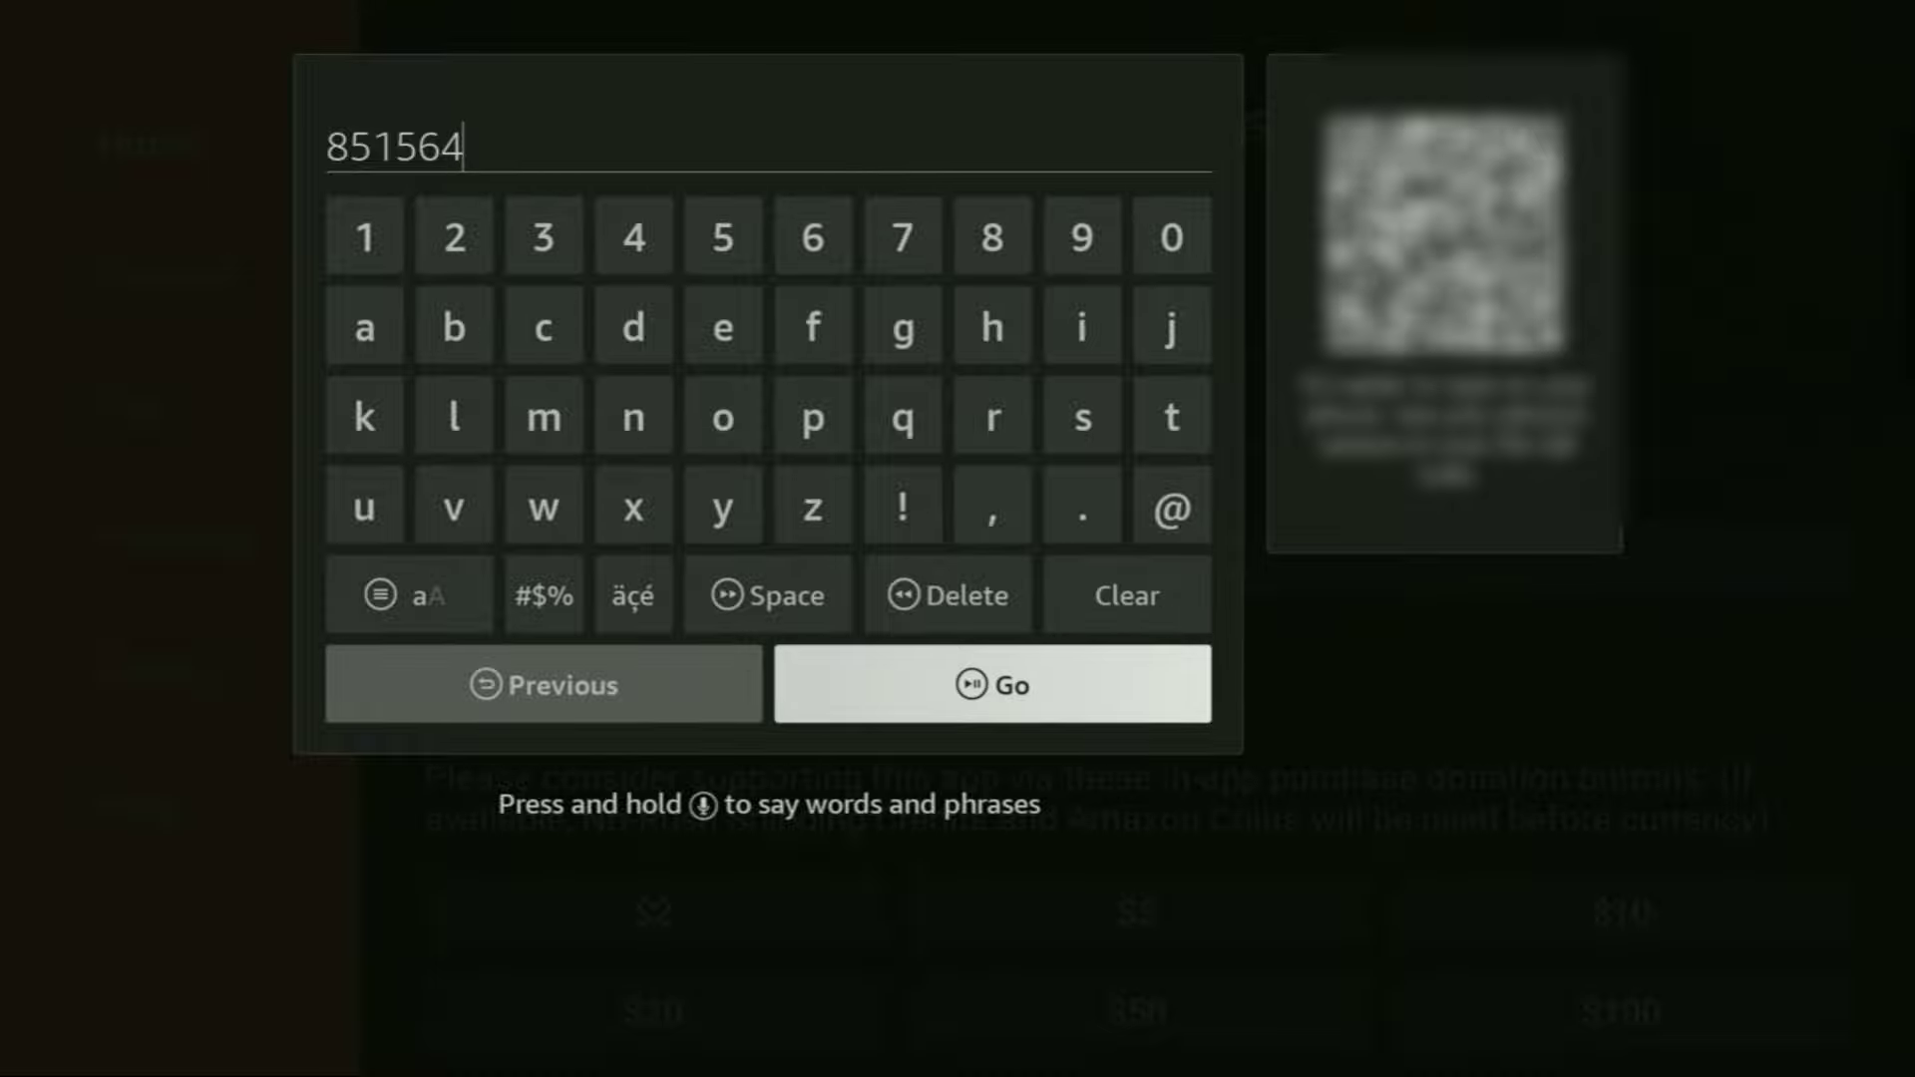
# - Submit code 851564, download pt-app.apk (27.5 MB), install it, and close the installer
pyautogui.press('Return')
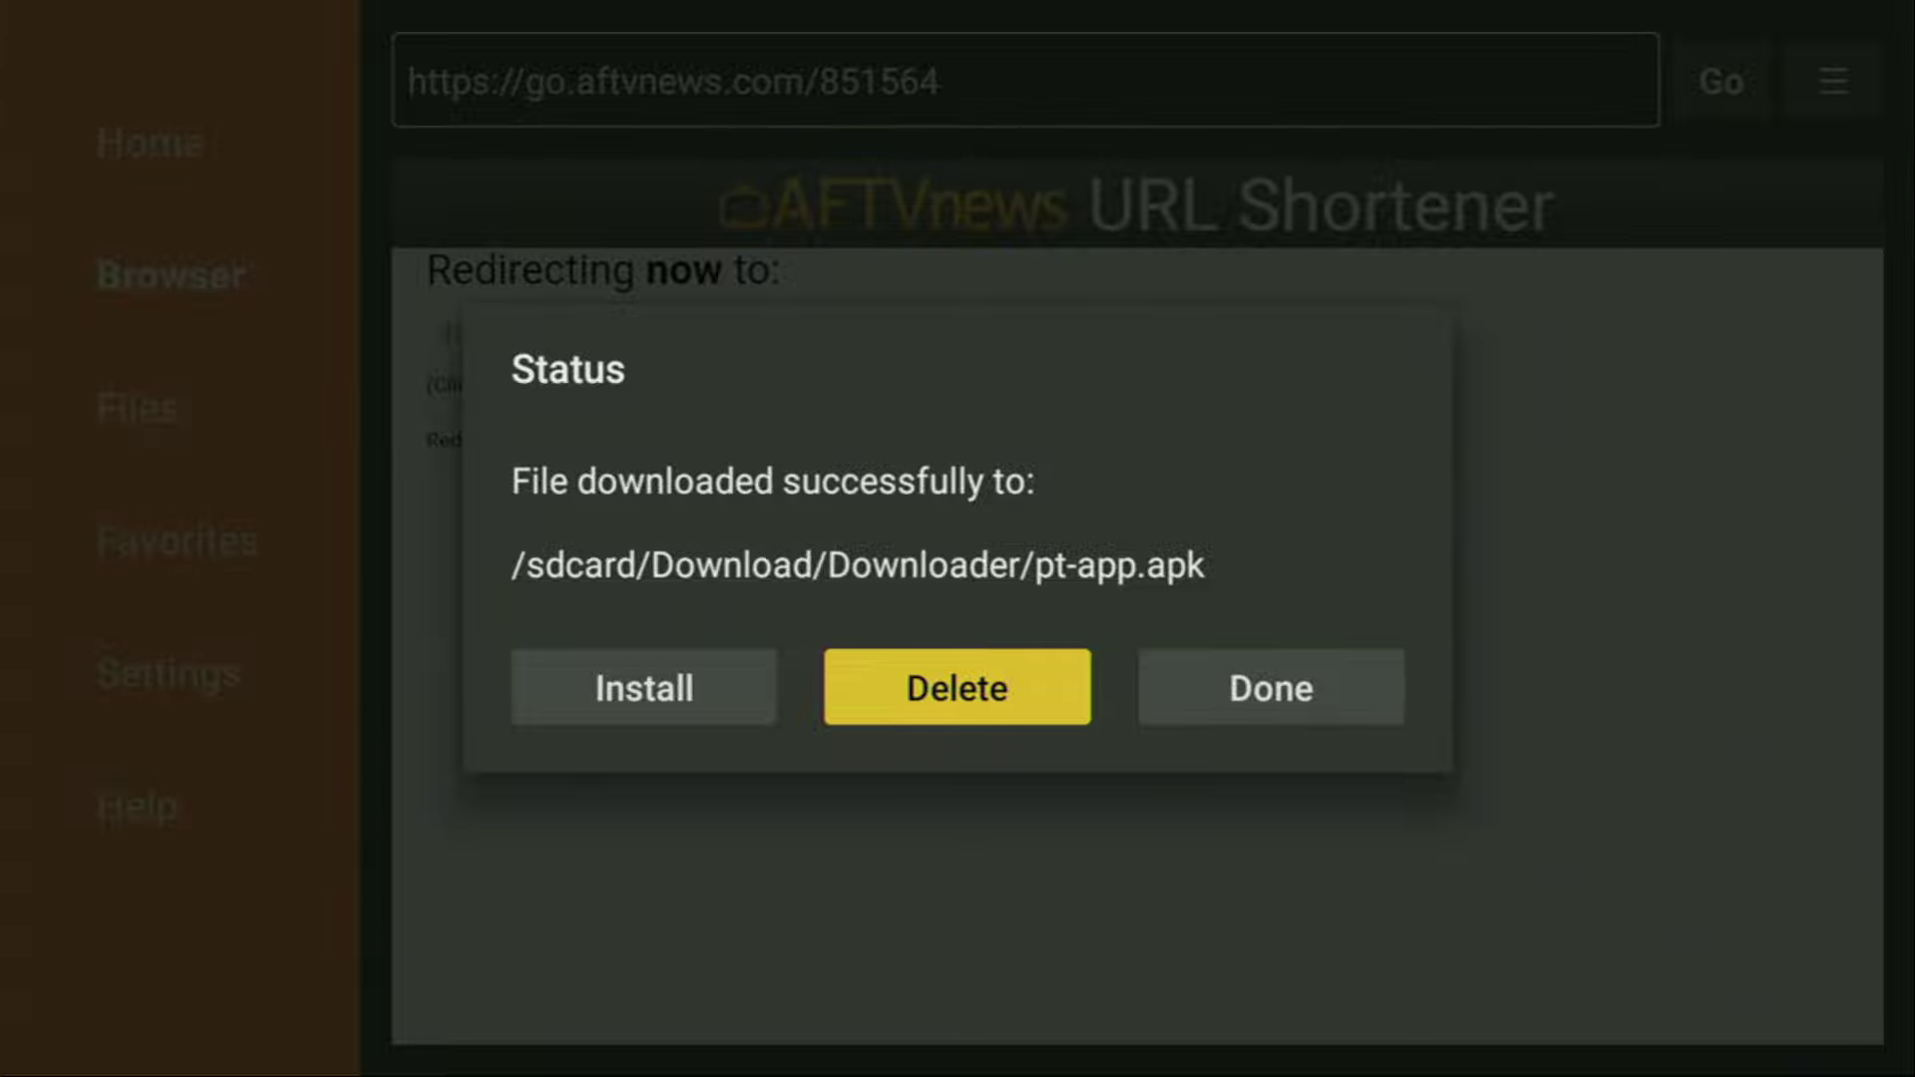
pyautogui.press('Return')
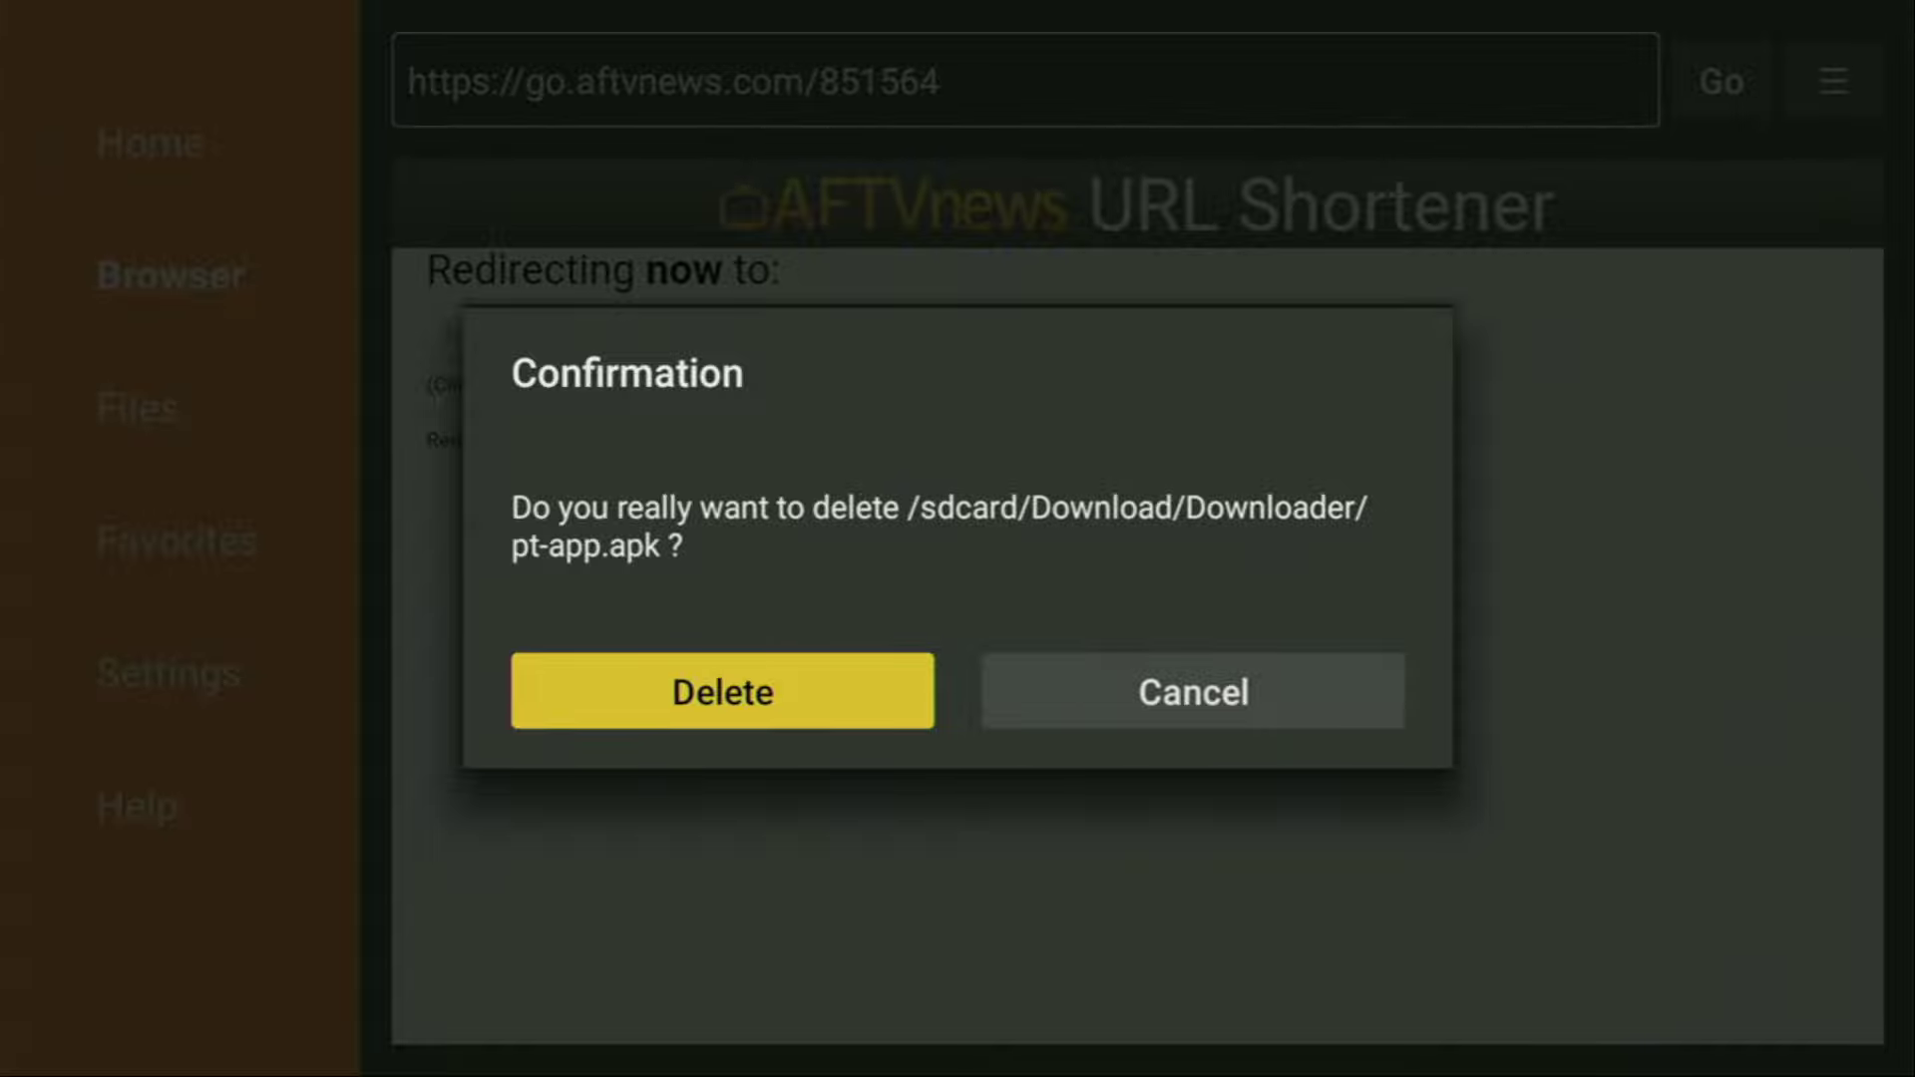
# - Open Your Apps & Channels, drop the new purple app tile into its grid slot, then focus NordVPN
pyautogui.press('Home')
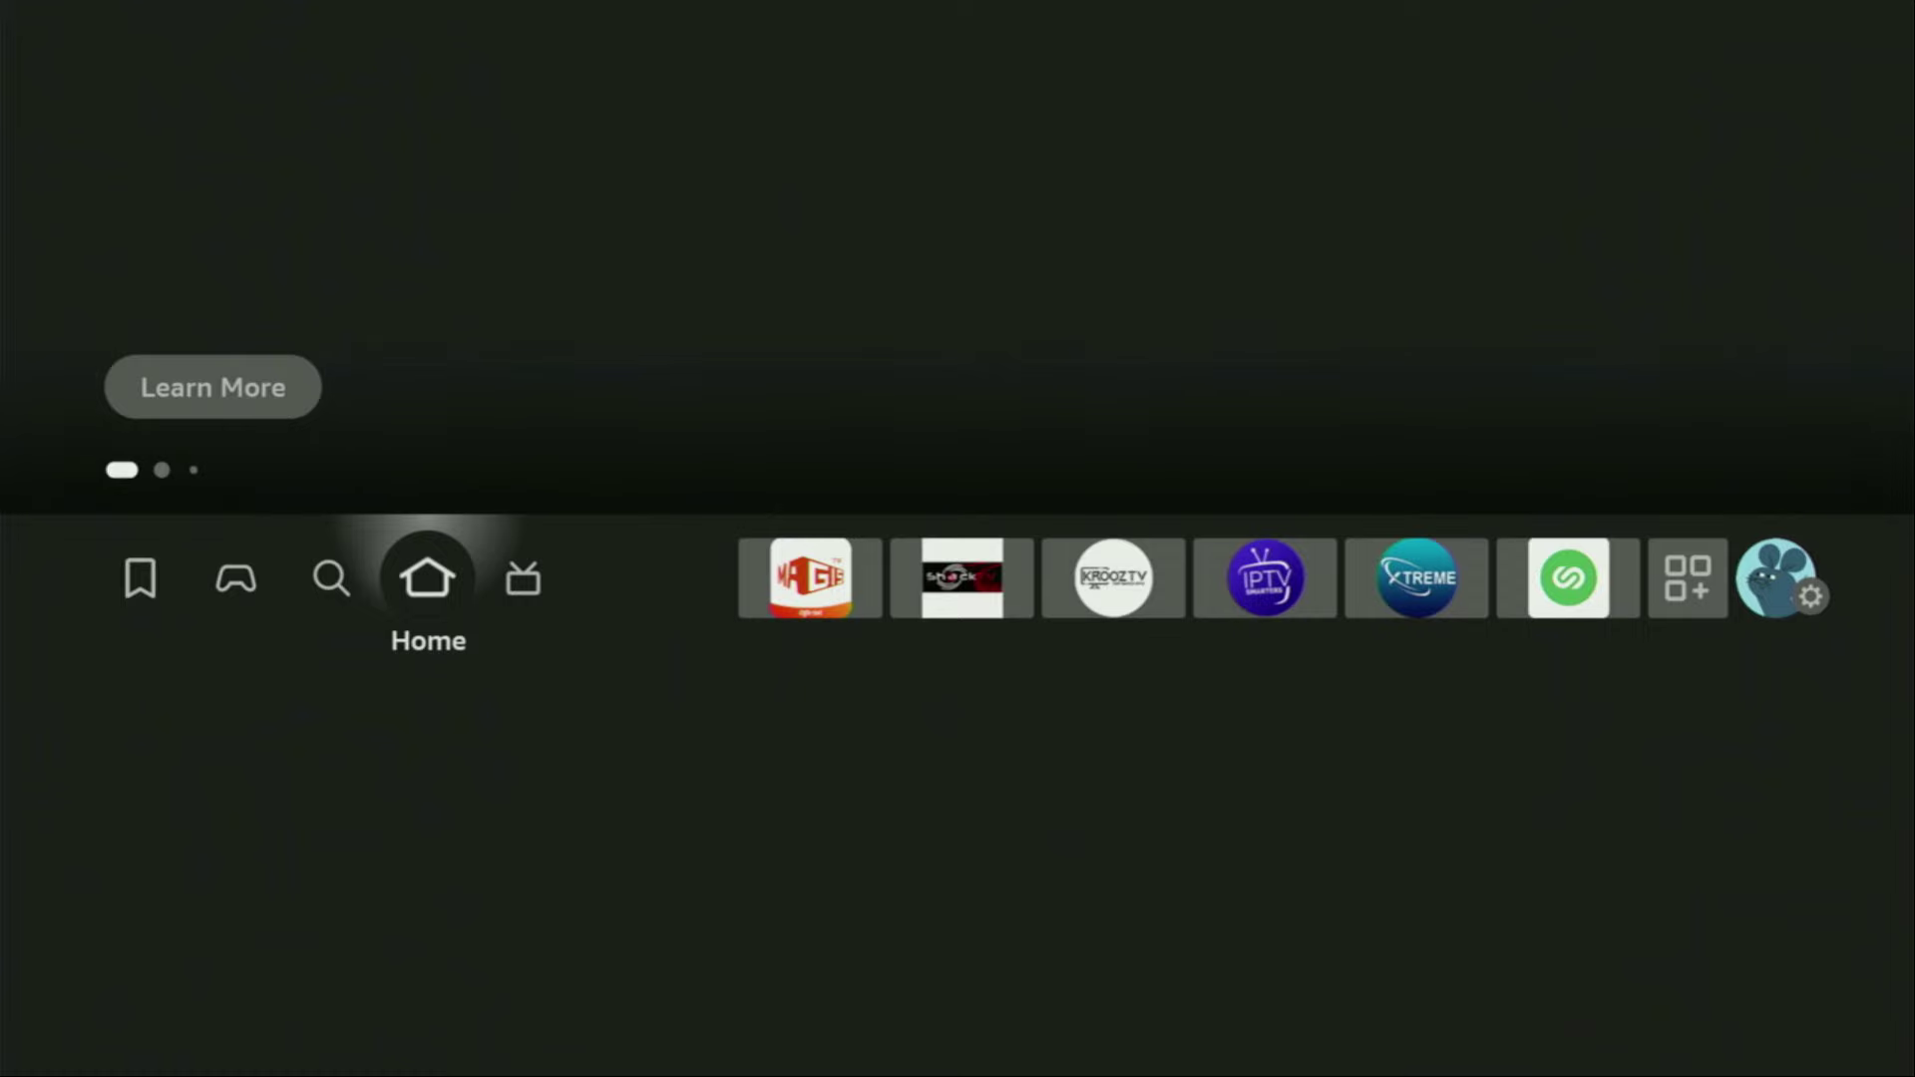
pyautogui.press('Right')
pyautogui.press('Right')
pyautogui.press('Right')
pyautogui.press('Right')
pyautogui.press('Right')
pyautogui.press('Right')
pyautogui.press('Right')
pyautogui.press('Right')
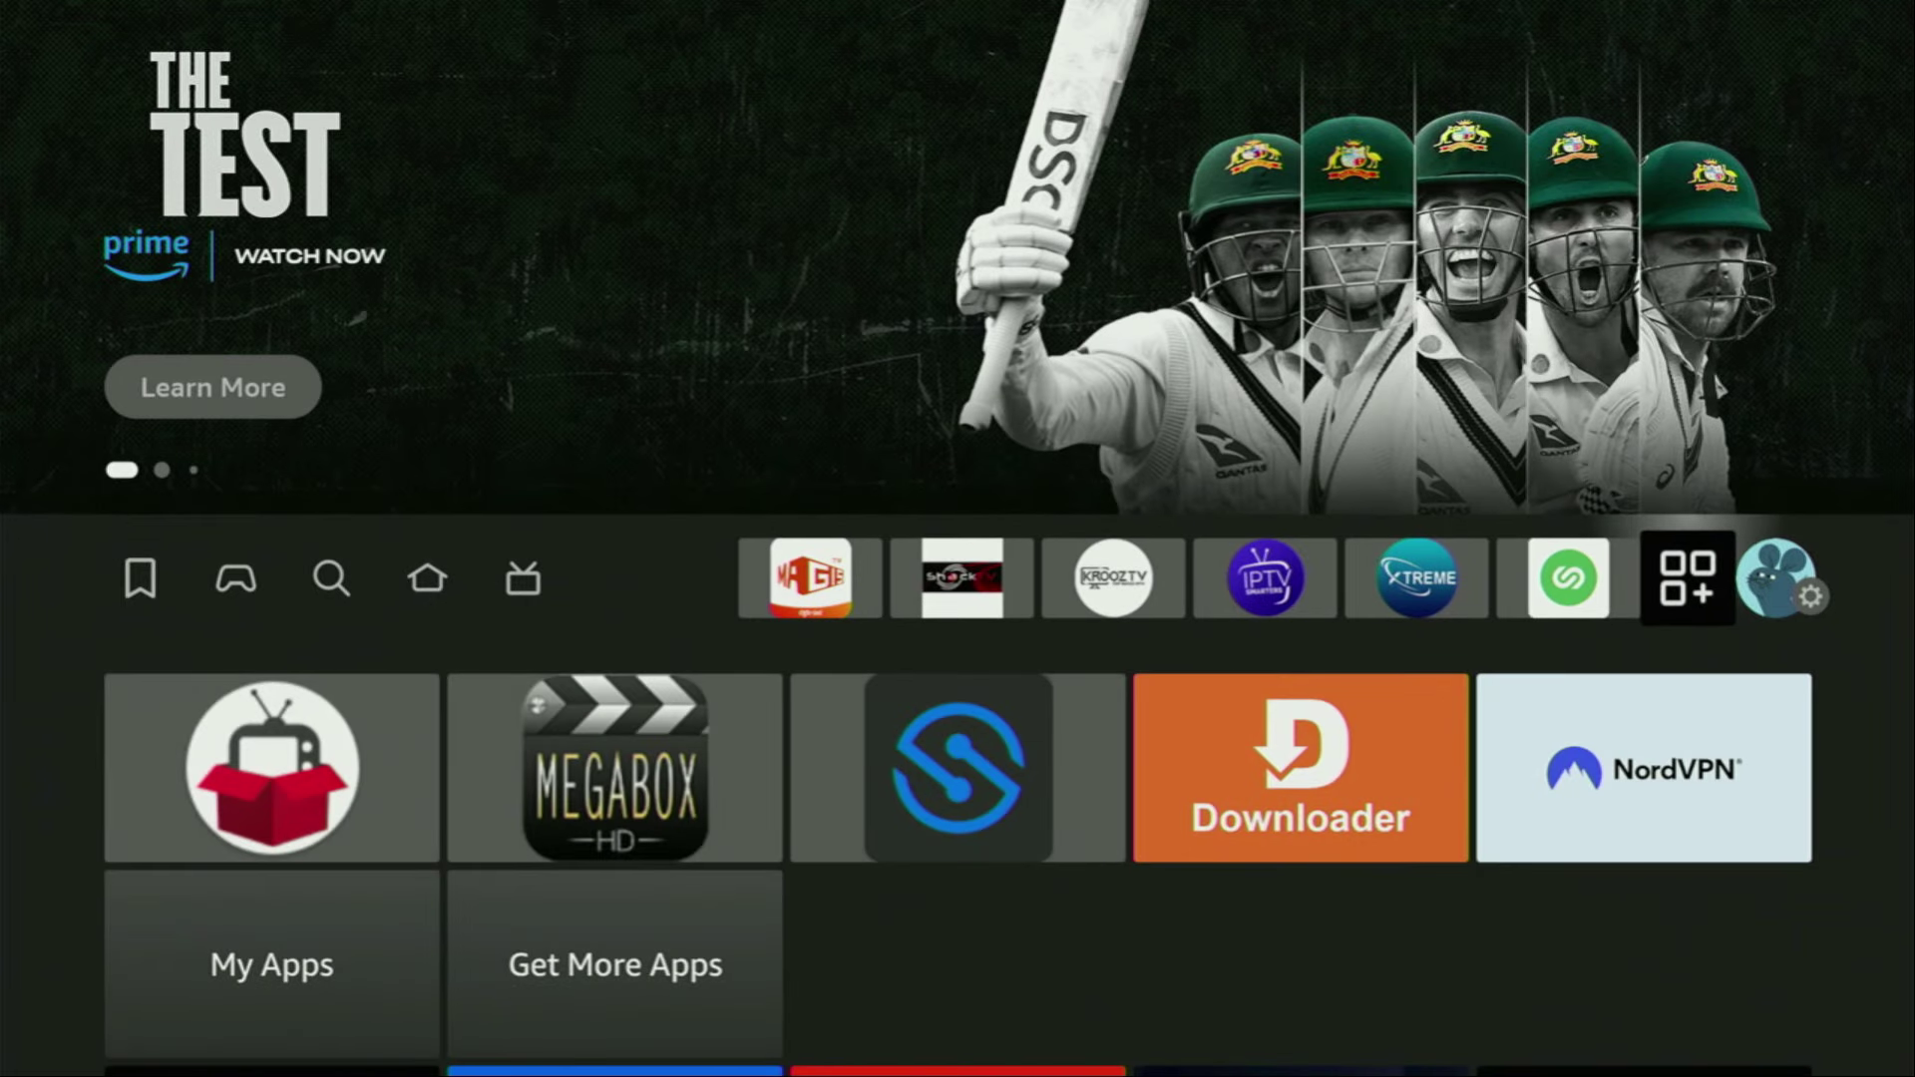
pyautogui.press('Return')
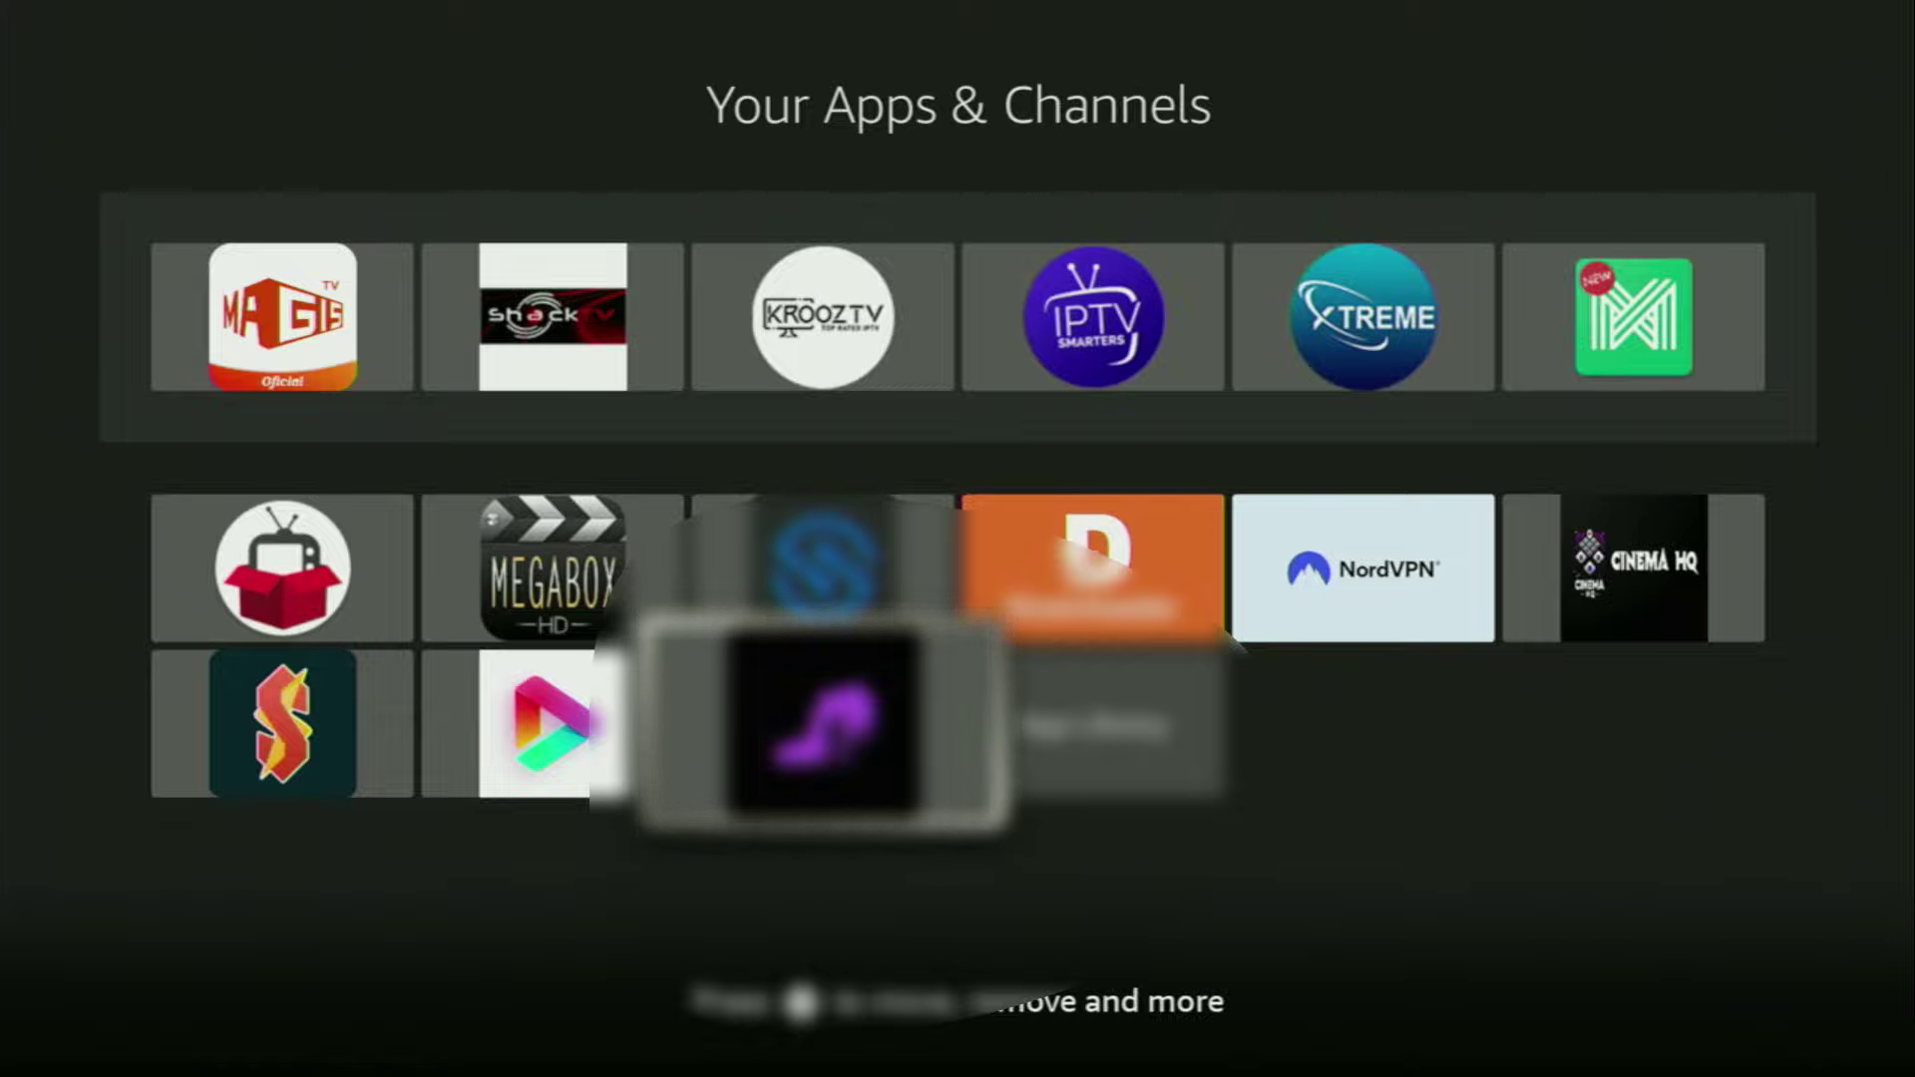
pyautogui.press('Return')
pyautogui.press('Right')
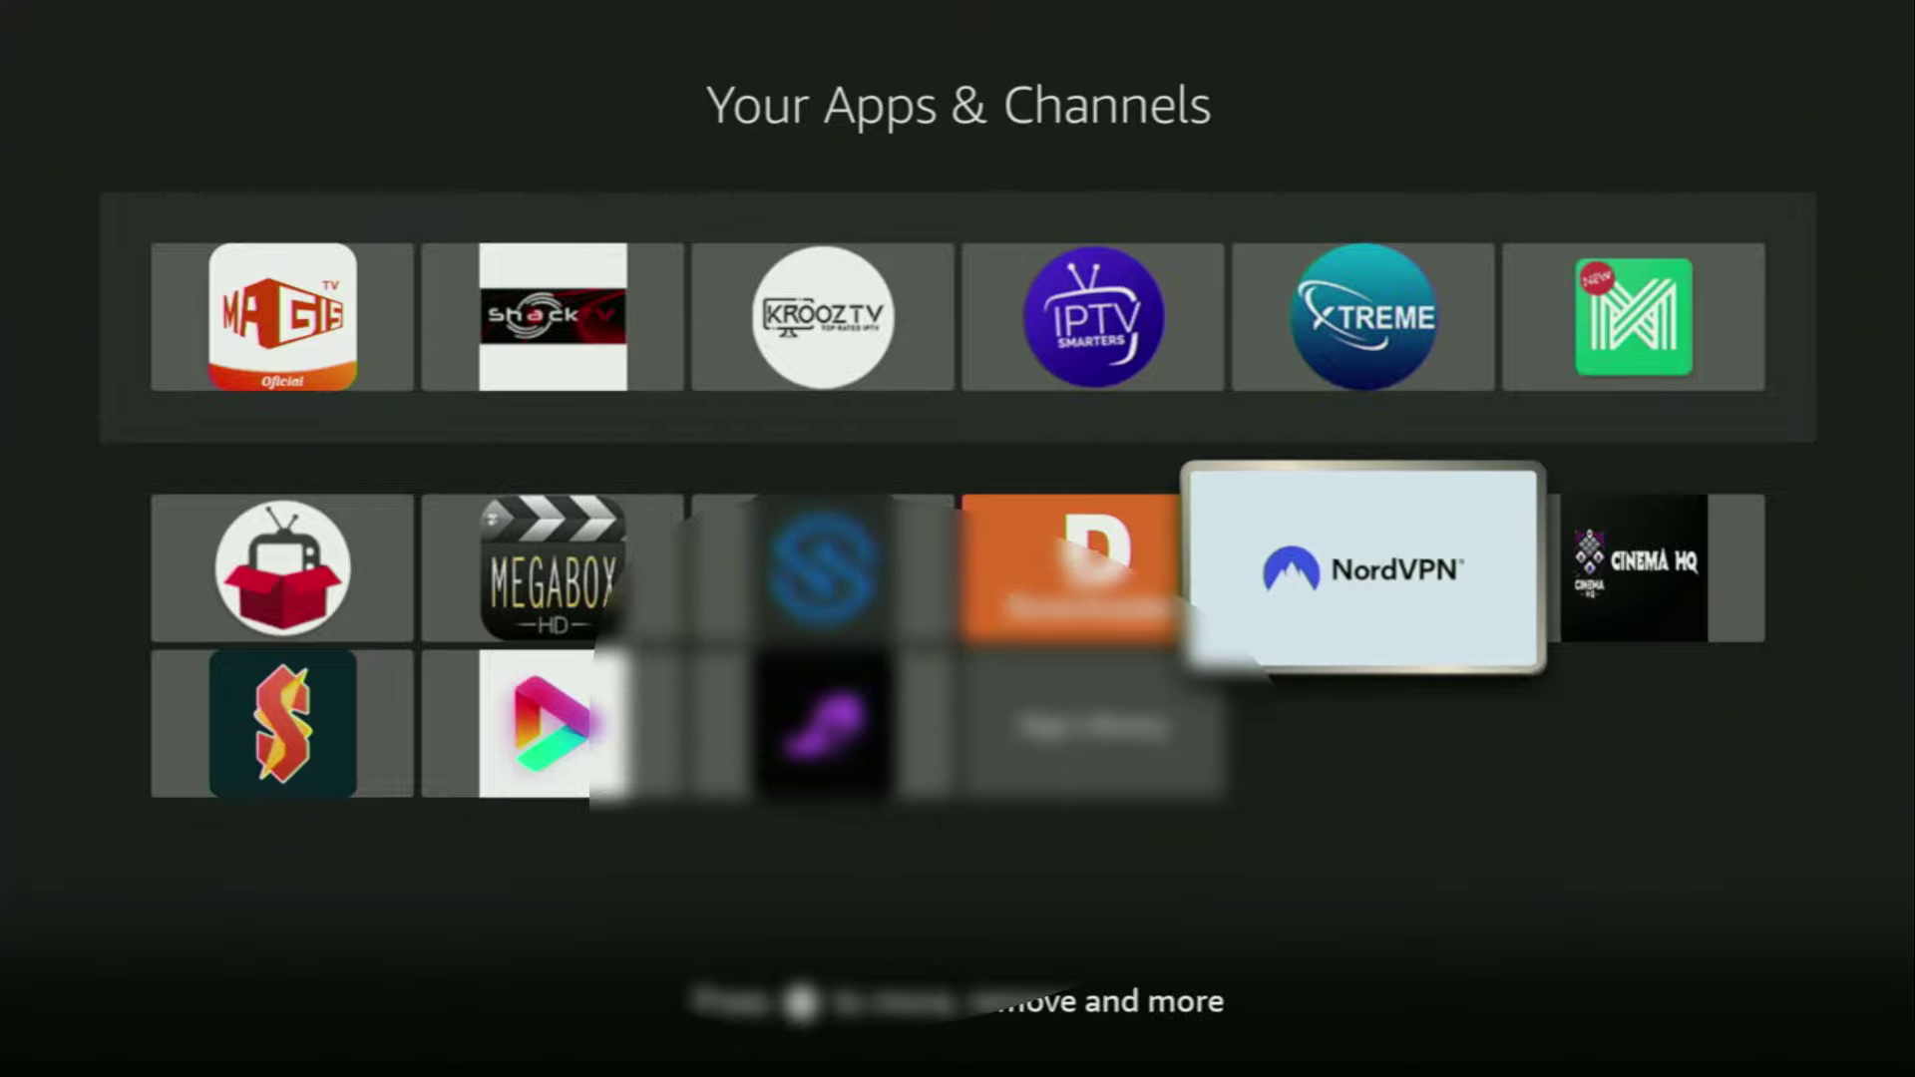